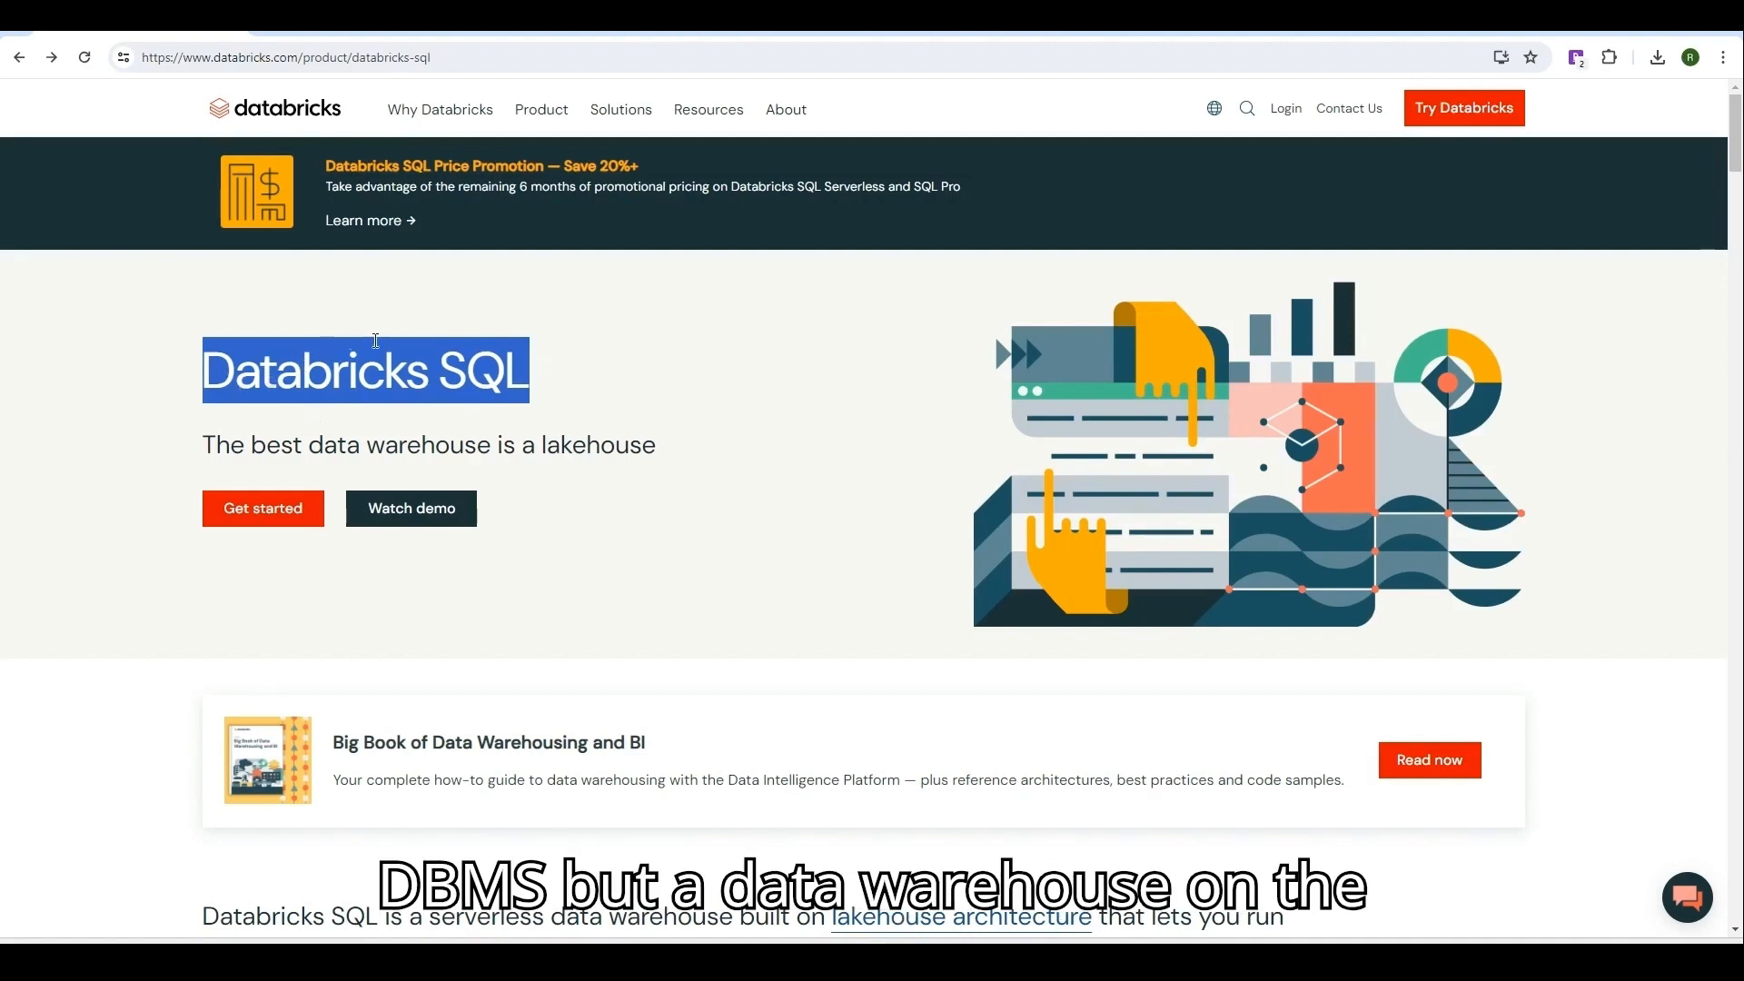
# Highlight the lakehouse tagline, 'serverless', 'BI and ETL' and the 12x price/performance claim, then switch to Community Edition.
pyautogui.moveTo(310, 448); pyautogui.dragTo(616, 472)
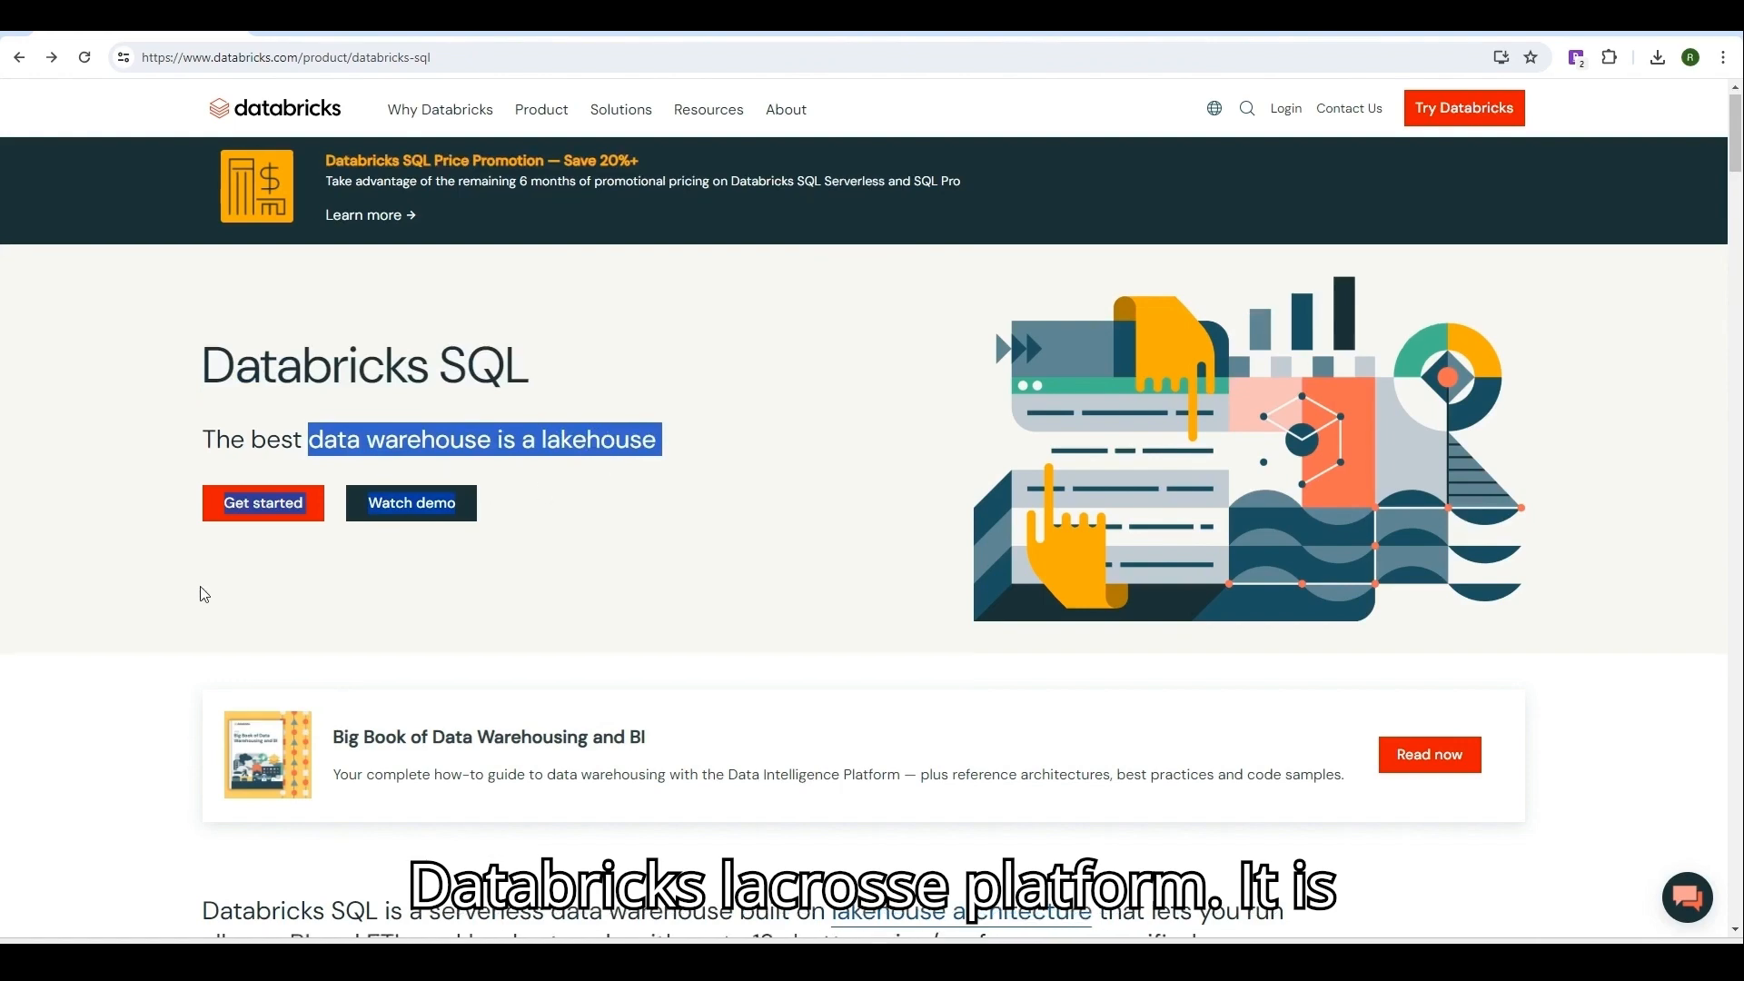
pyautogui.scroll(-3, 202, 591)
pyautogui.moveTo(434, 646); pyautogui.dragTo(546, 647)
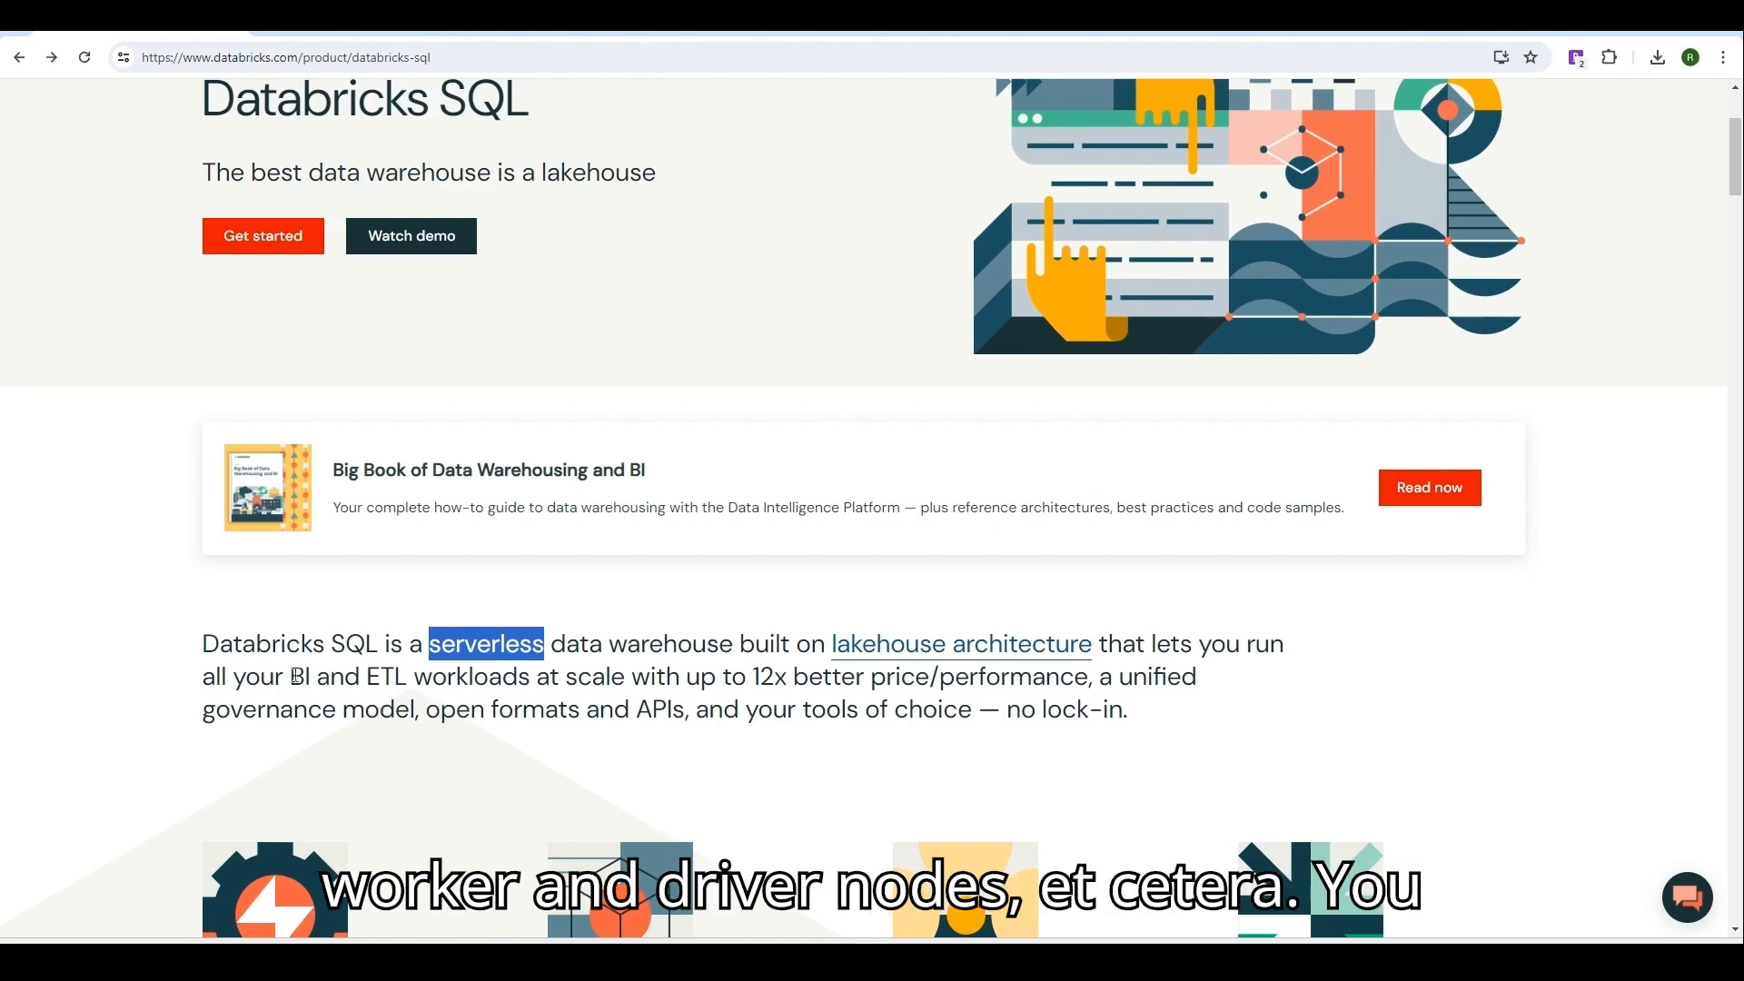
pyautogui.moveTo(292, 677); pyautogui.dragTo(411, 681)
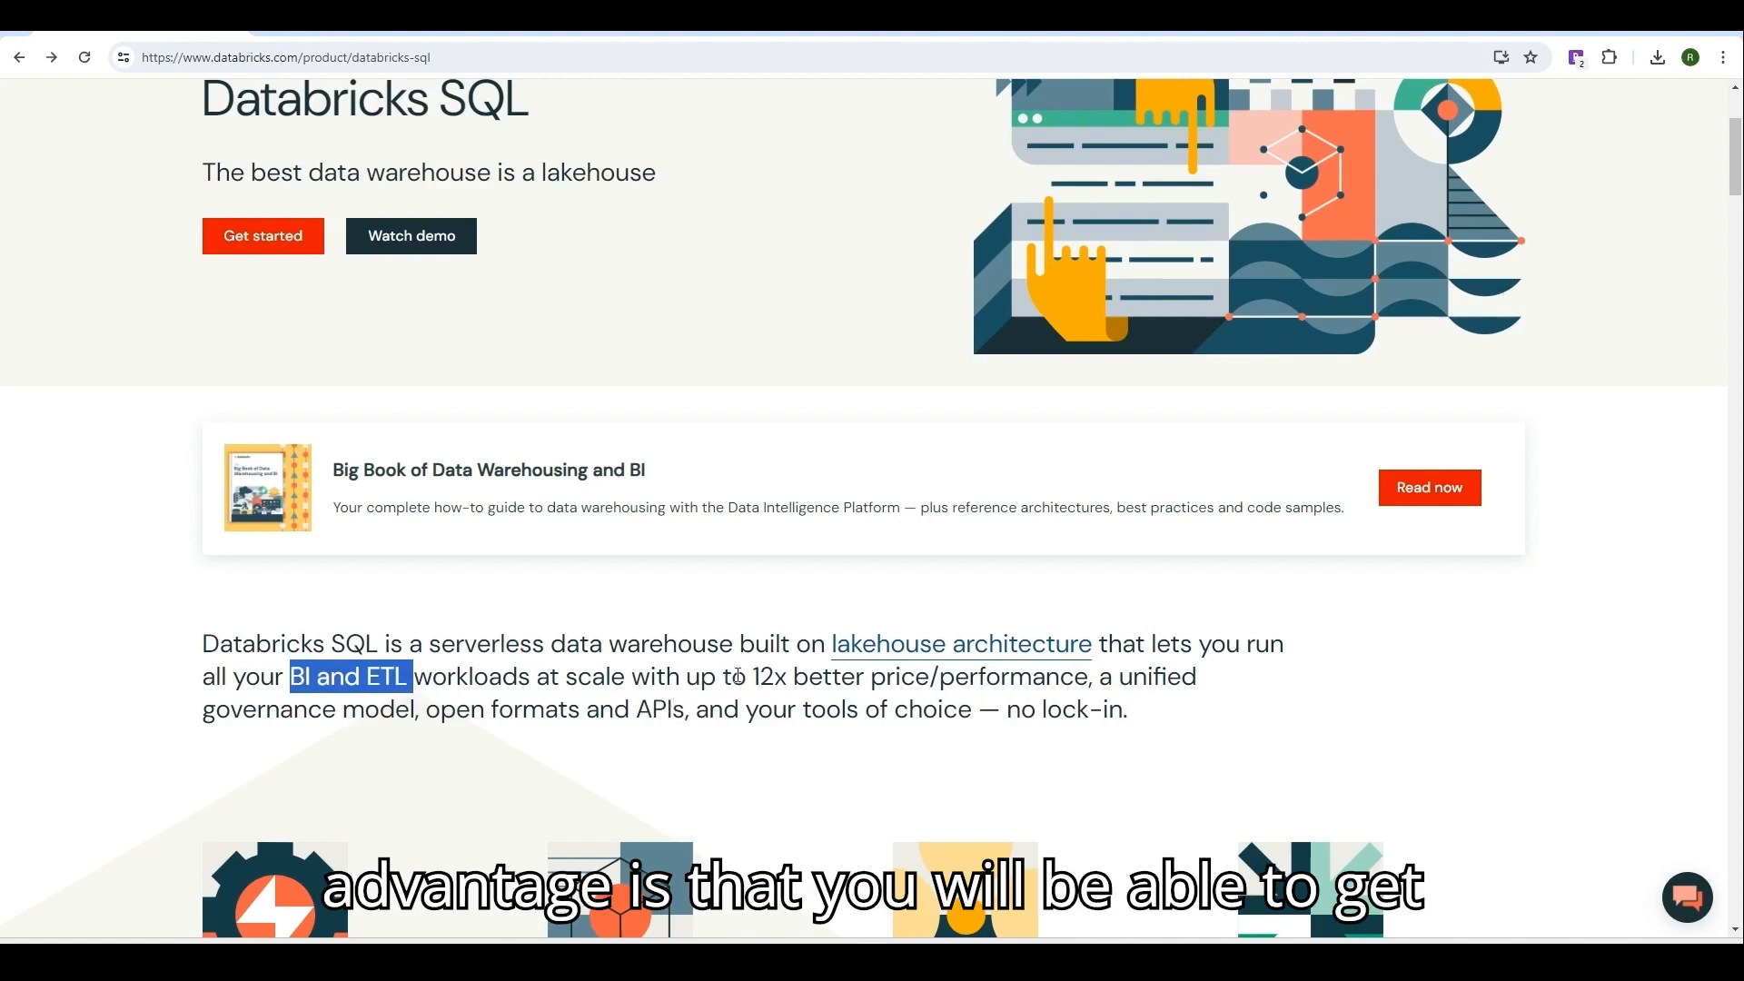
pyautogui.moveTo(753, 676); pyautogui.dragTo(787, 678)
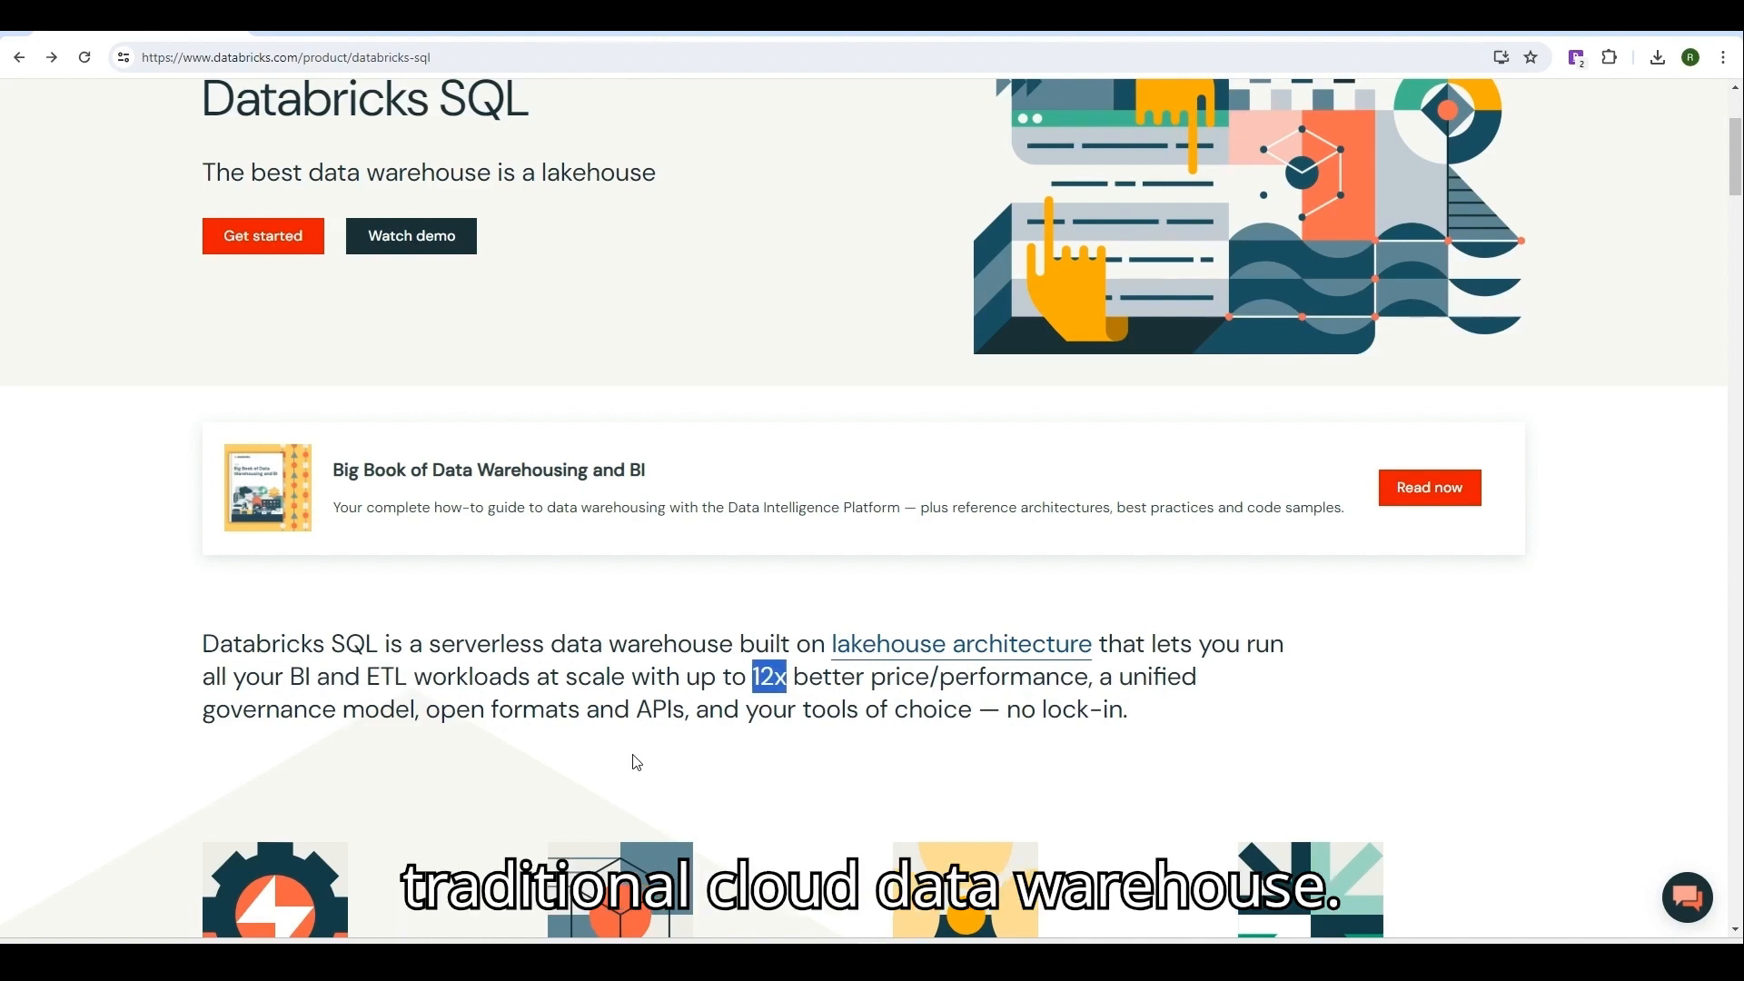
pyautogui.click(364, 35)
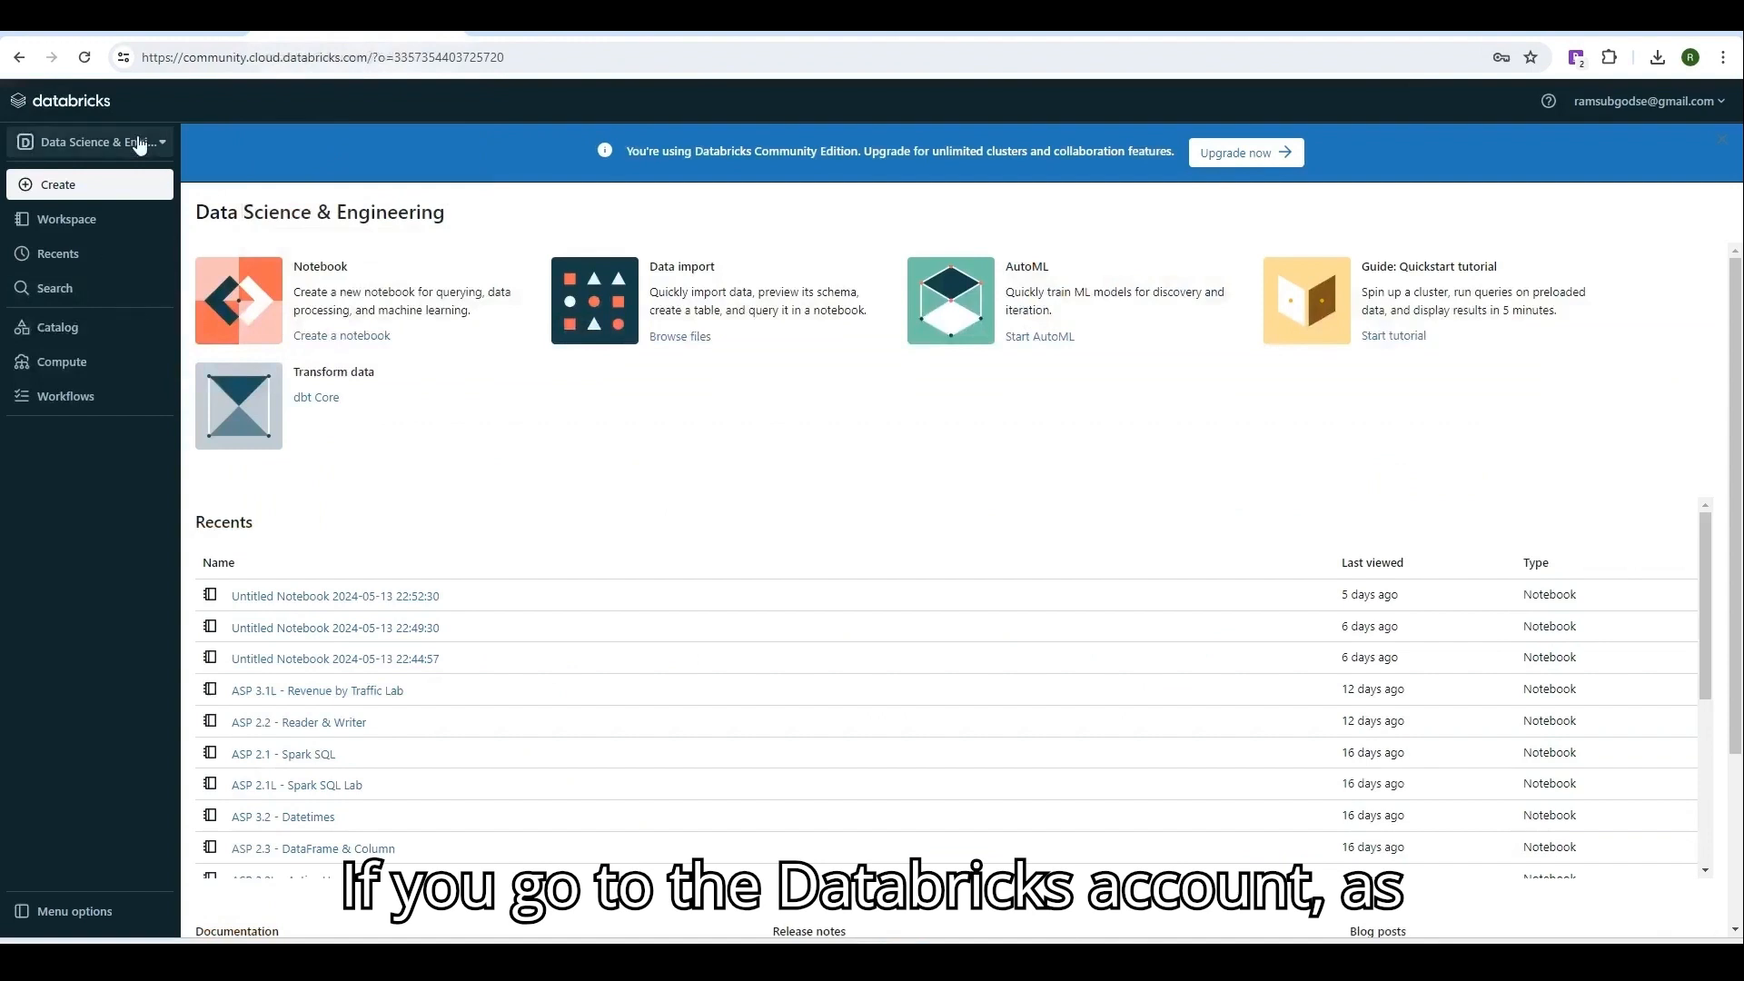
# Review the workspace persona dropdown in Community Edition, then switch to the Azure portal.
pyautogui.click(139, 145)
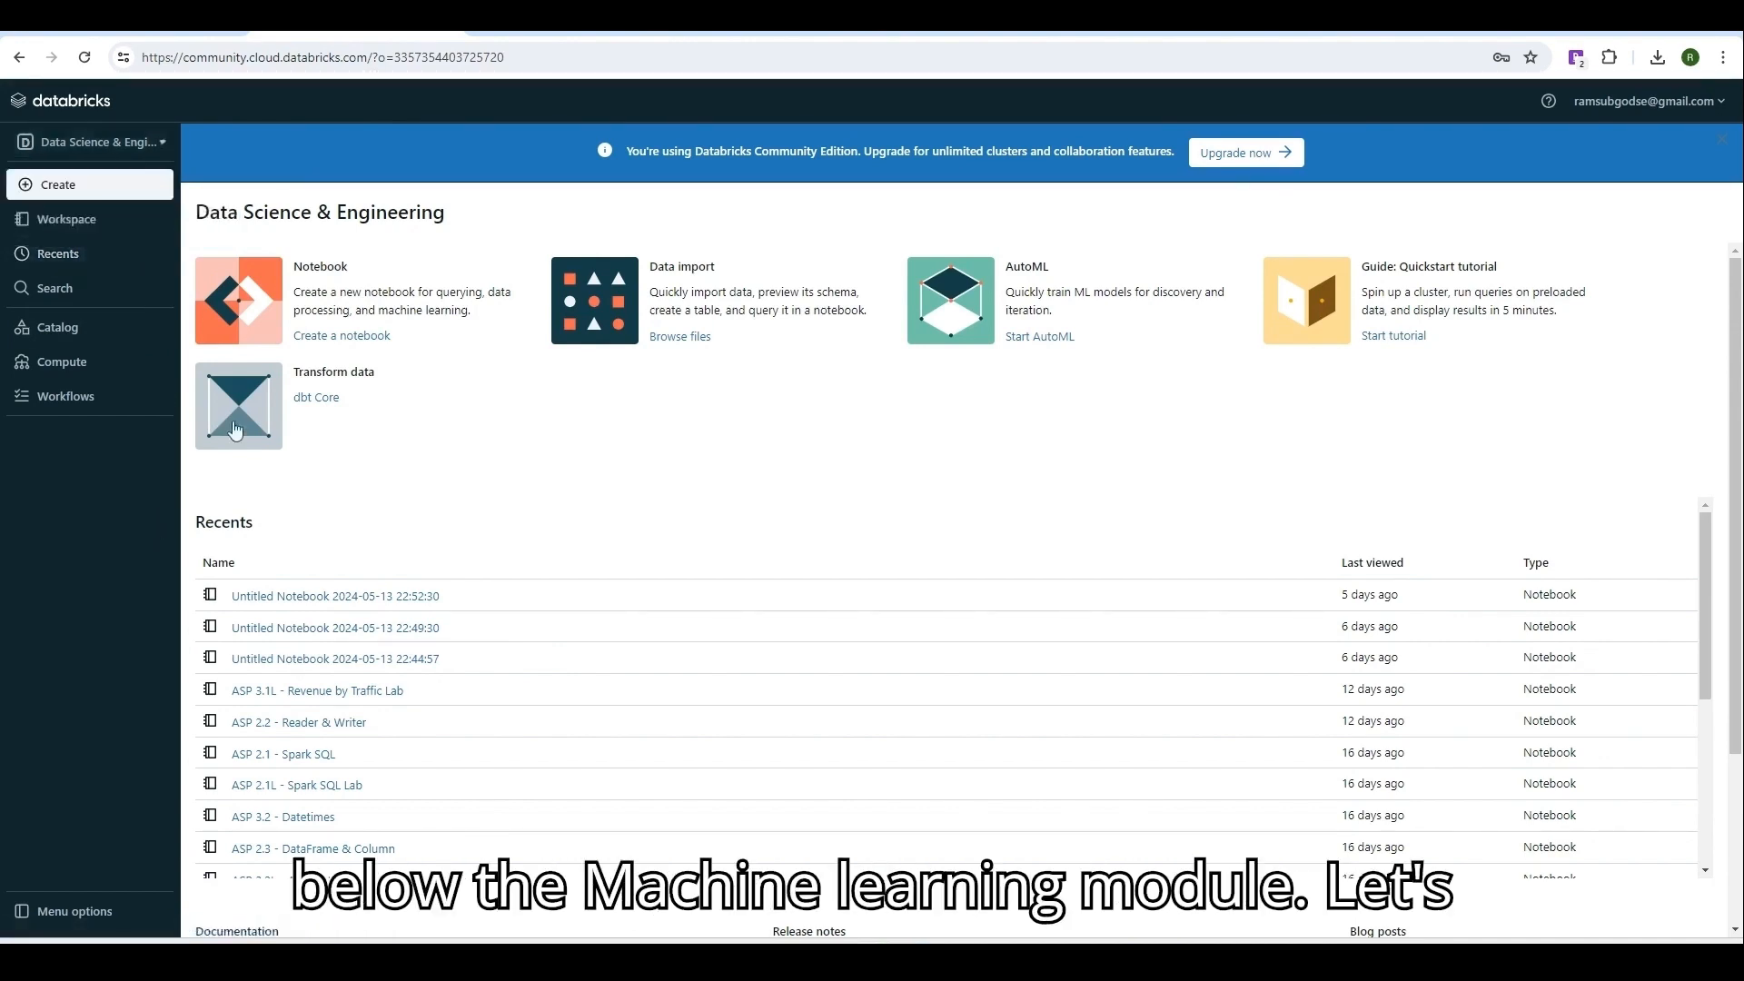
pyautogui.click(540, 32)
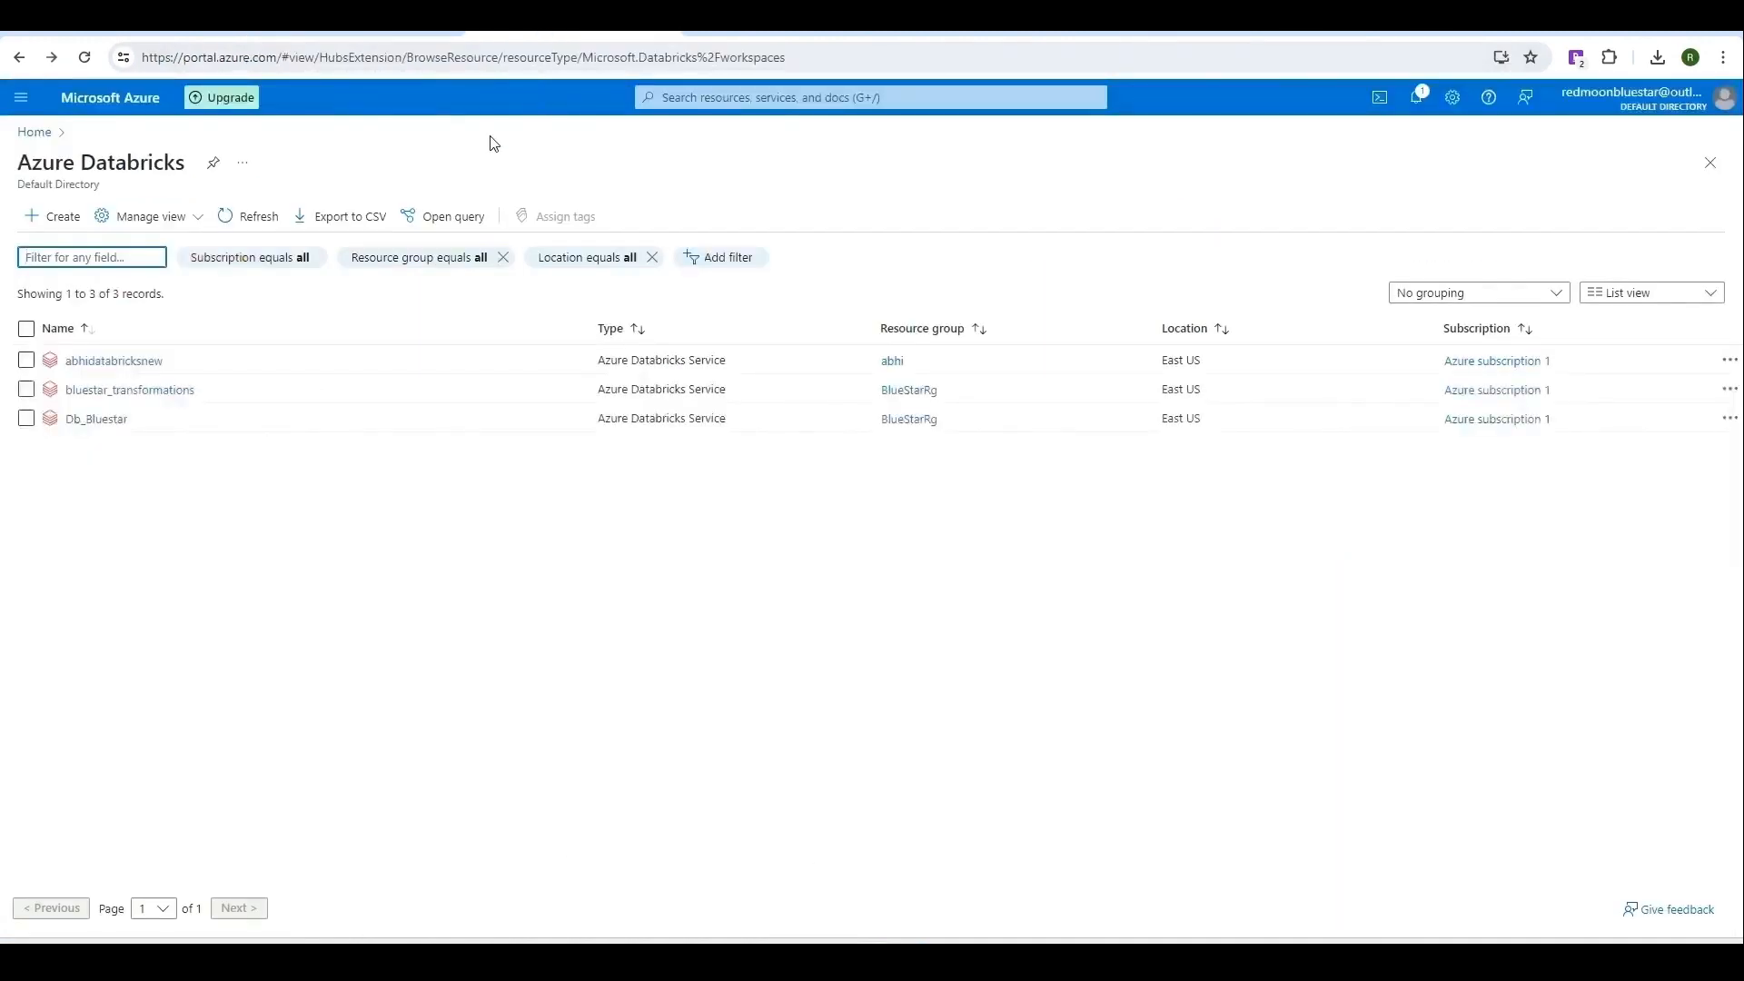
# From the Azure portal home, open the Azure Databricks list and the Db_Bluestar workspace.
pyautogui.click(105, 105)
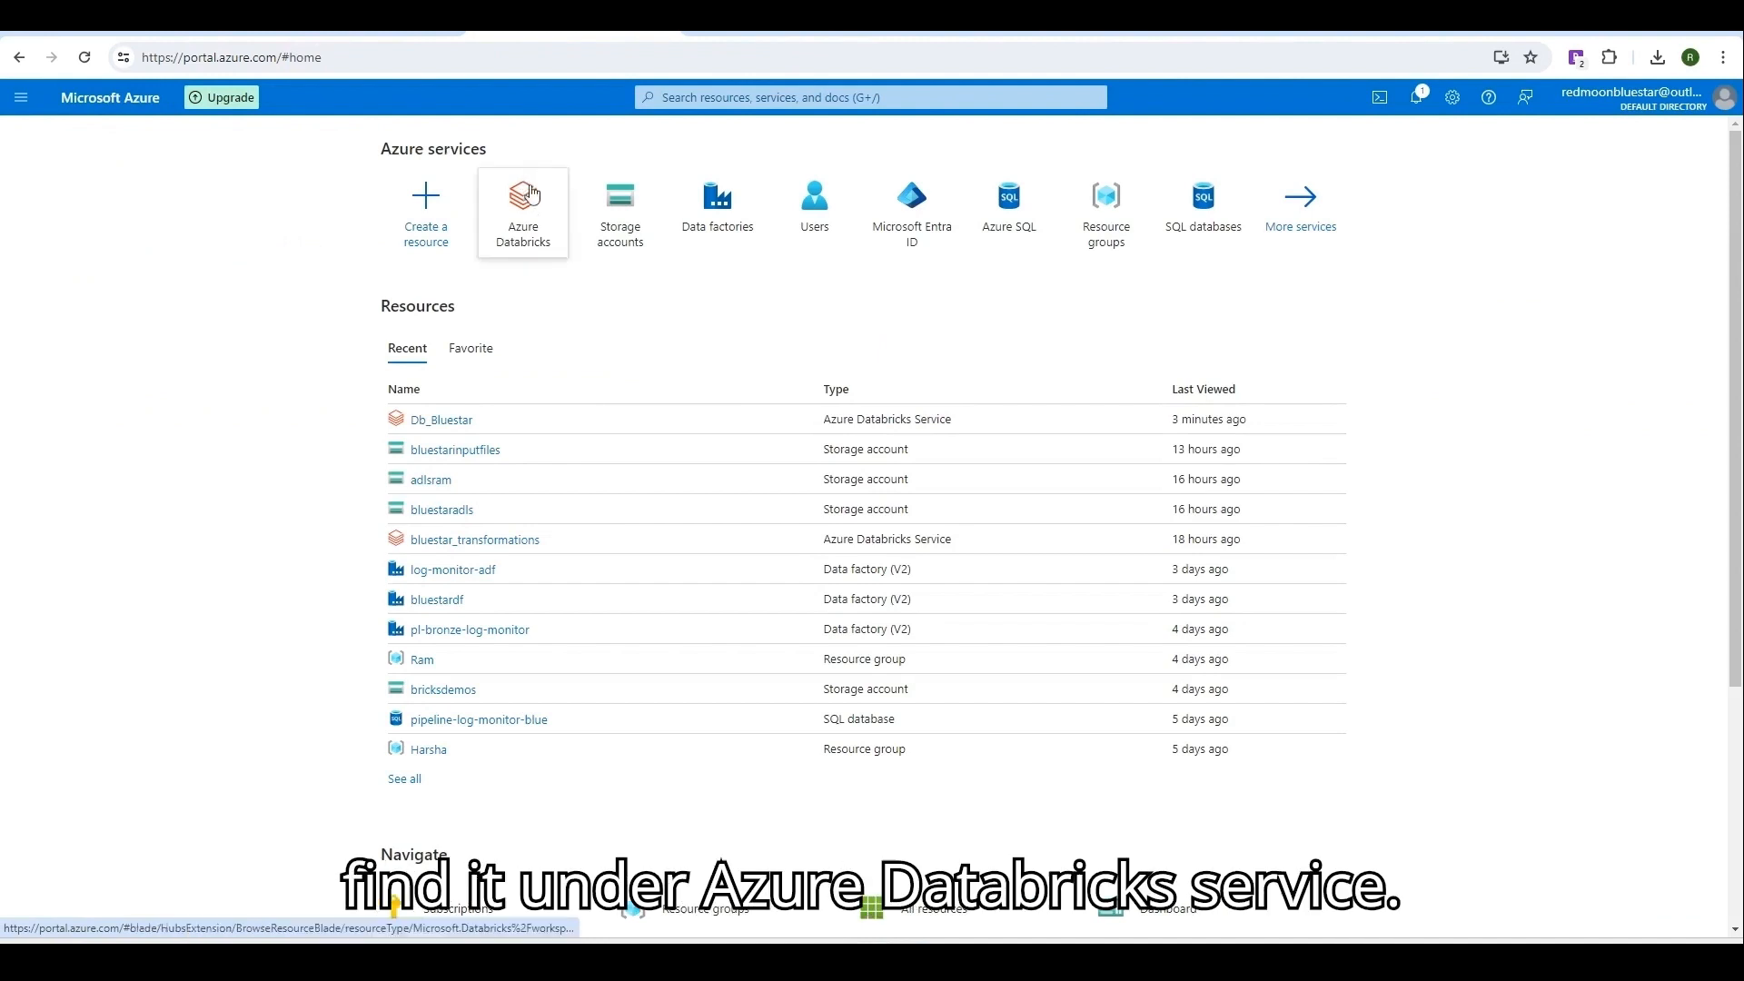
pyautogui.click(540, 241)
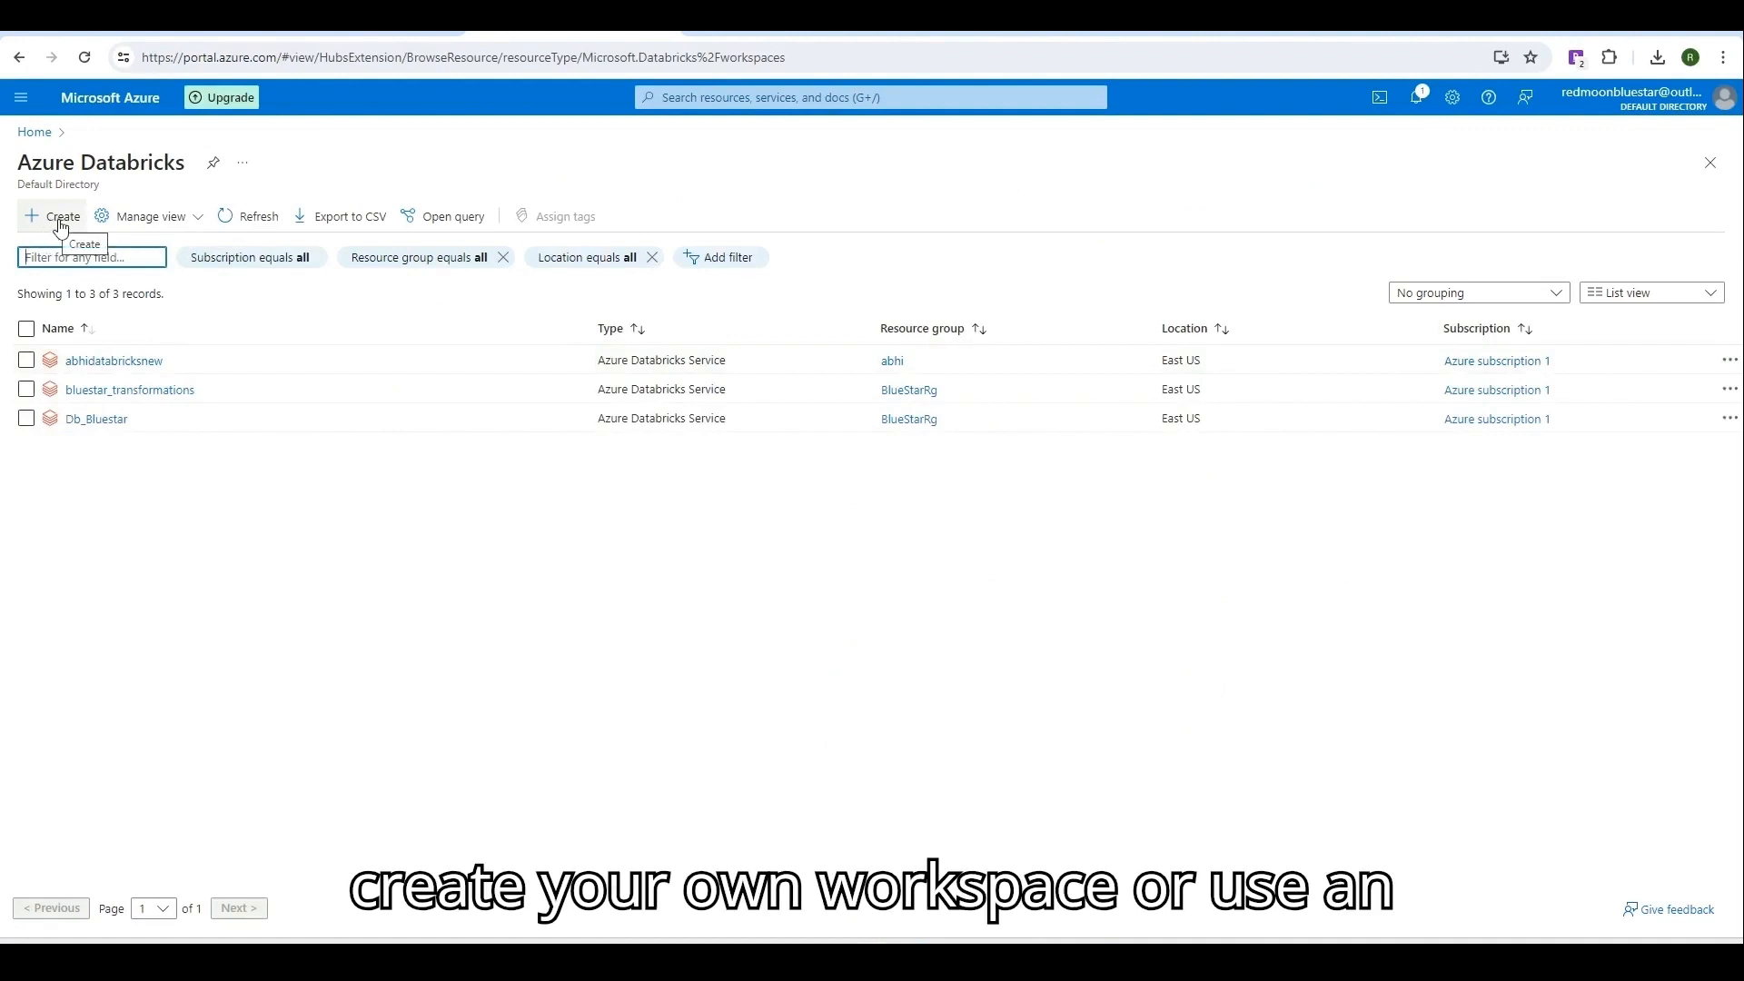
pyautogui.click(114, 423)
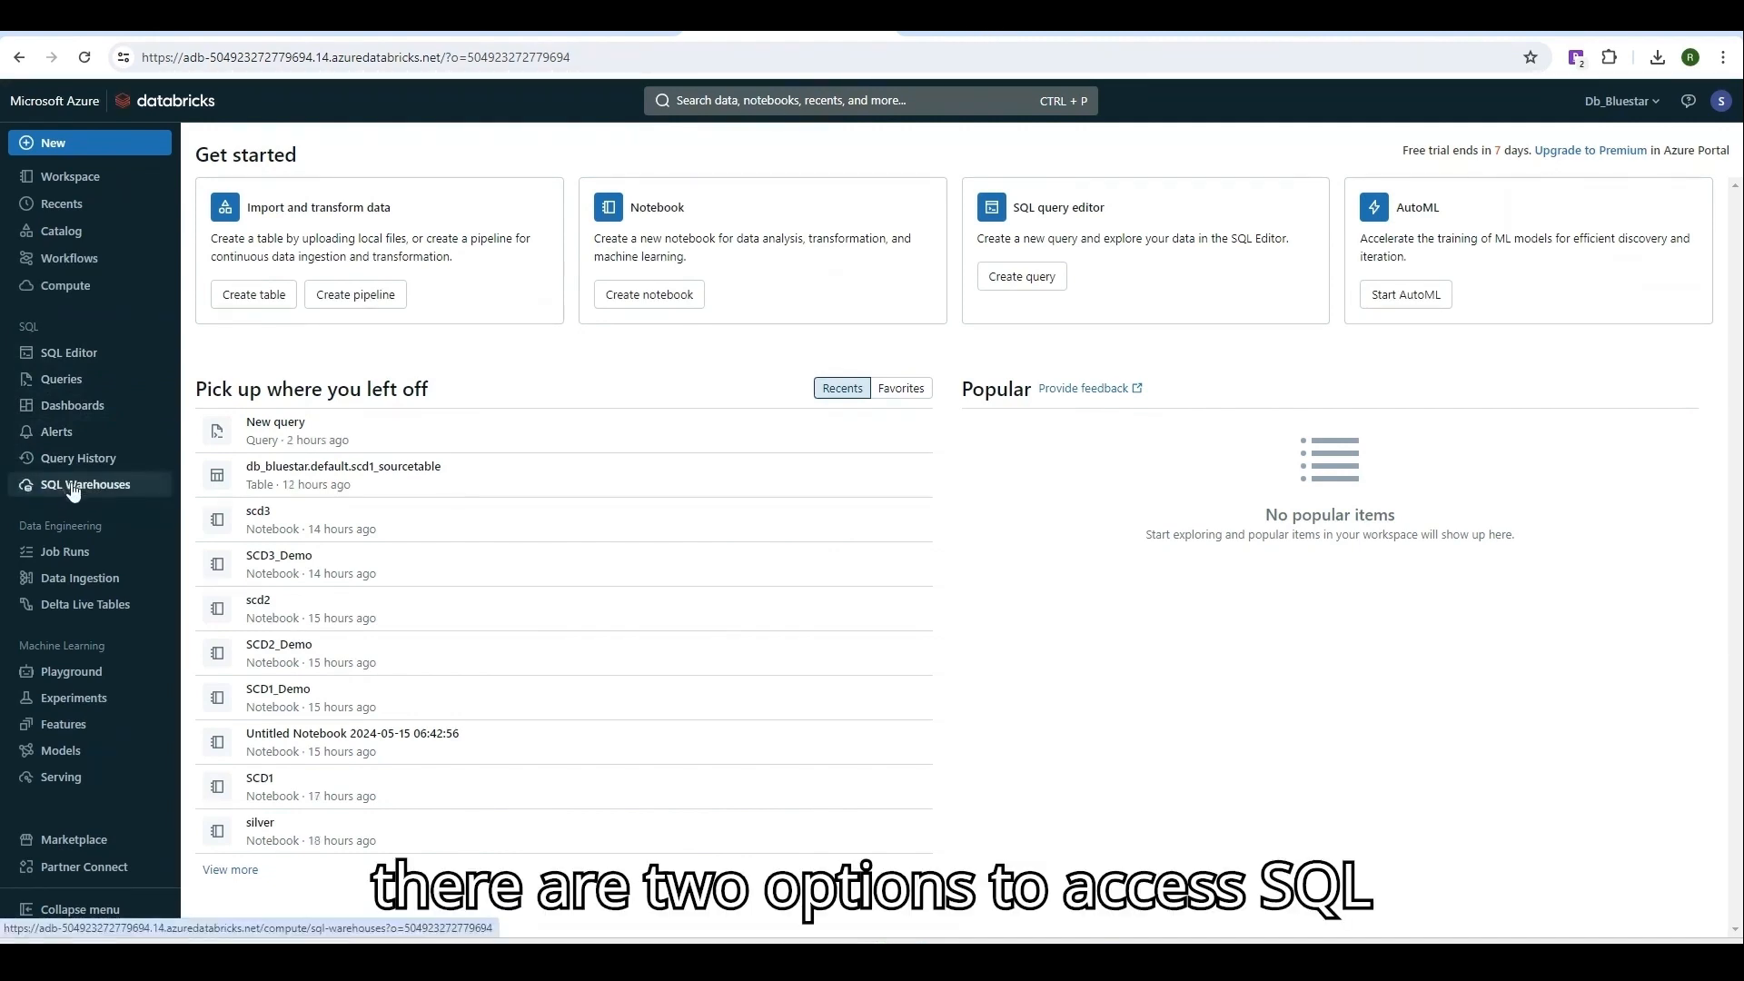
# Go to the SQL warehouses list under Compute and start a new warehouse.
pyautogui.click(87, 488)
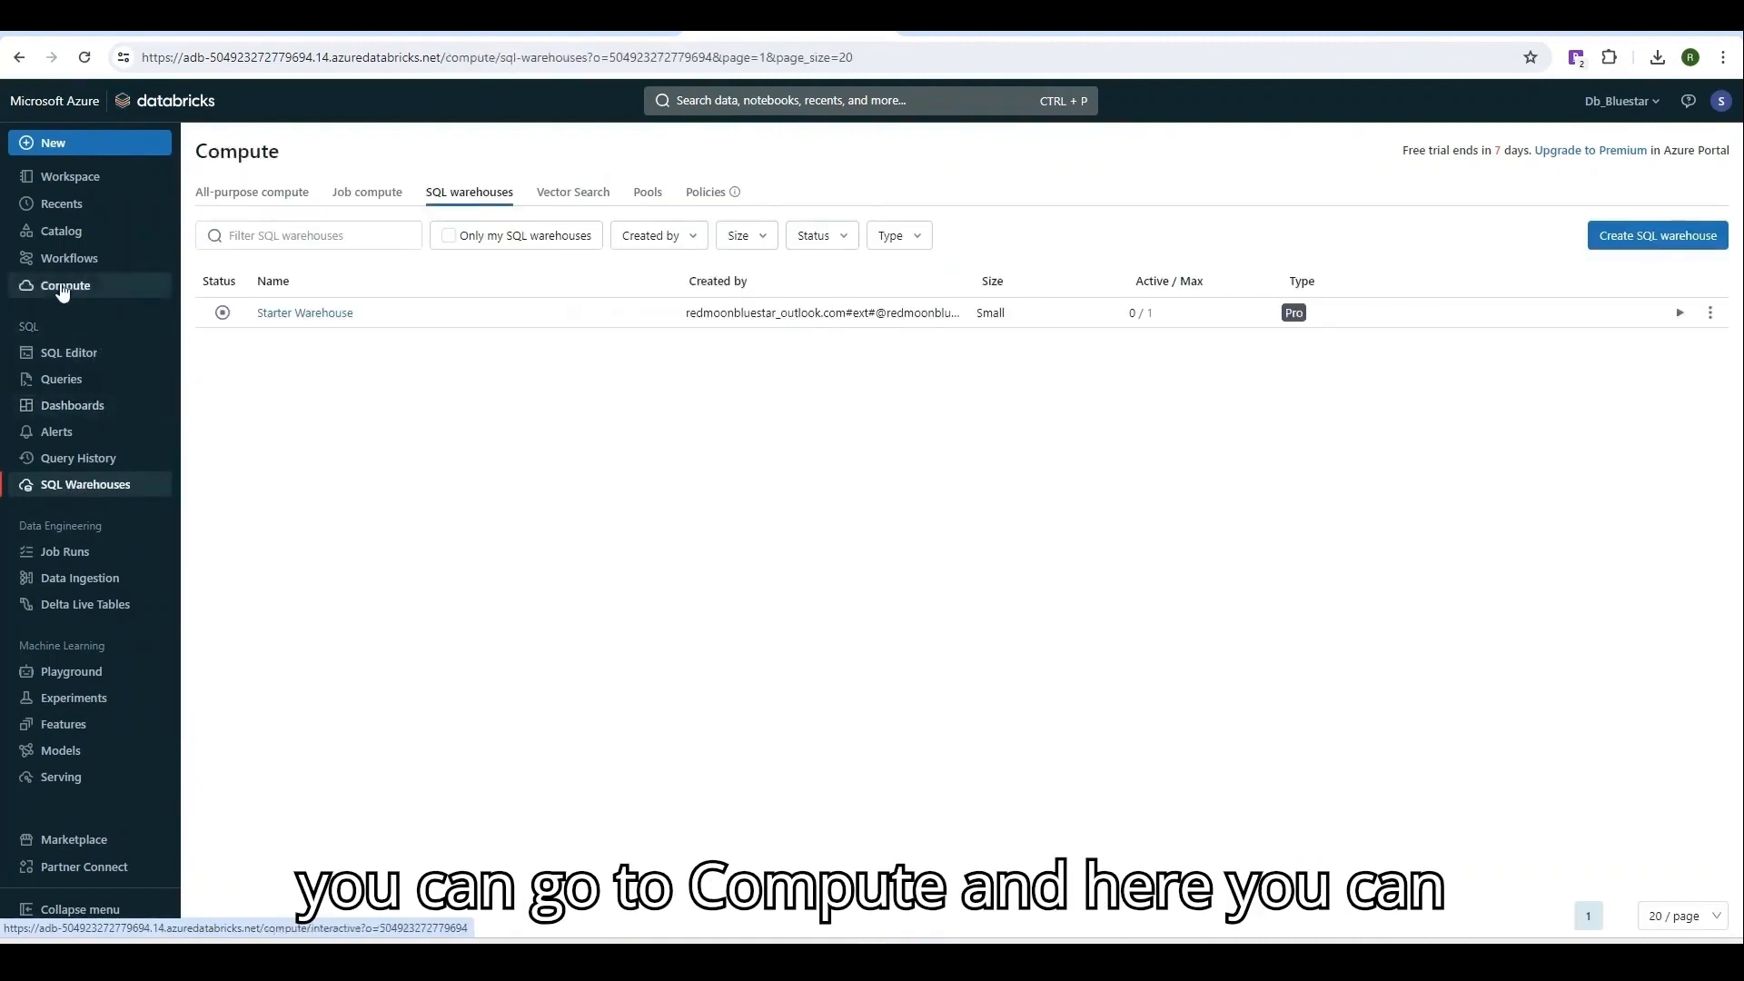
pyautogui.click(63, 287)
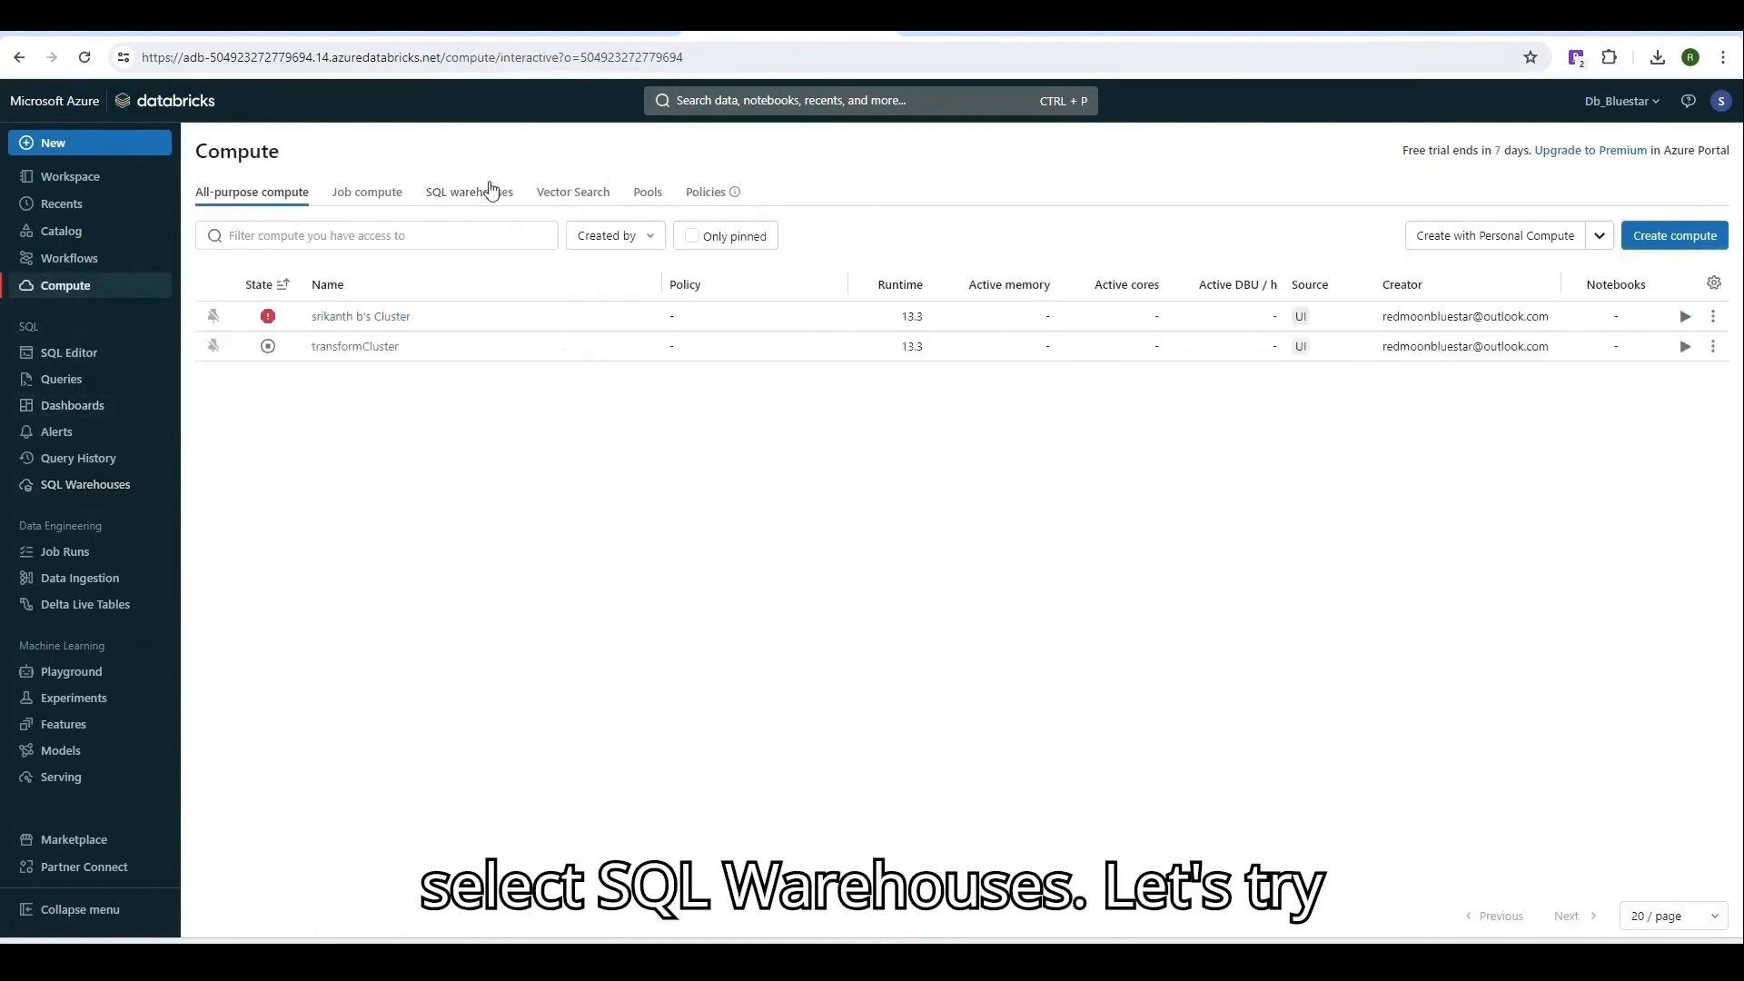
pyautogui.click(470, 192)
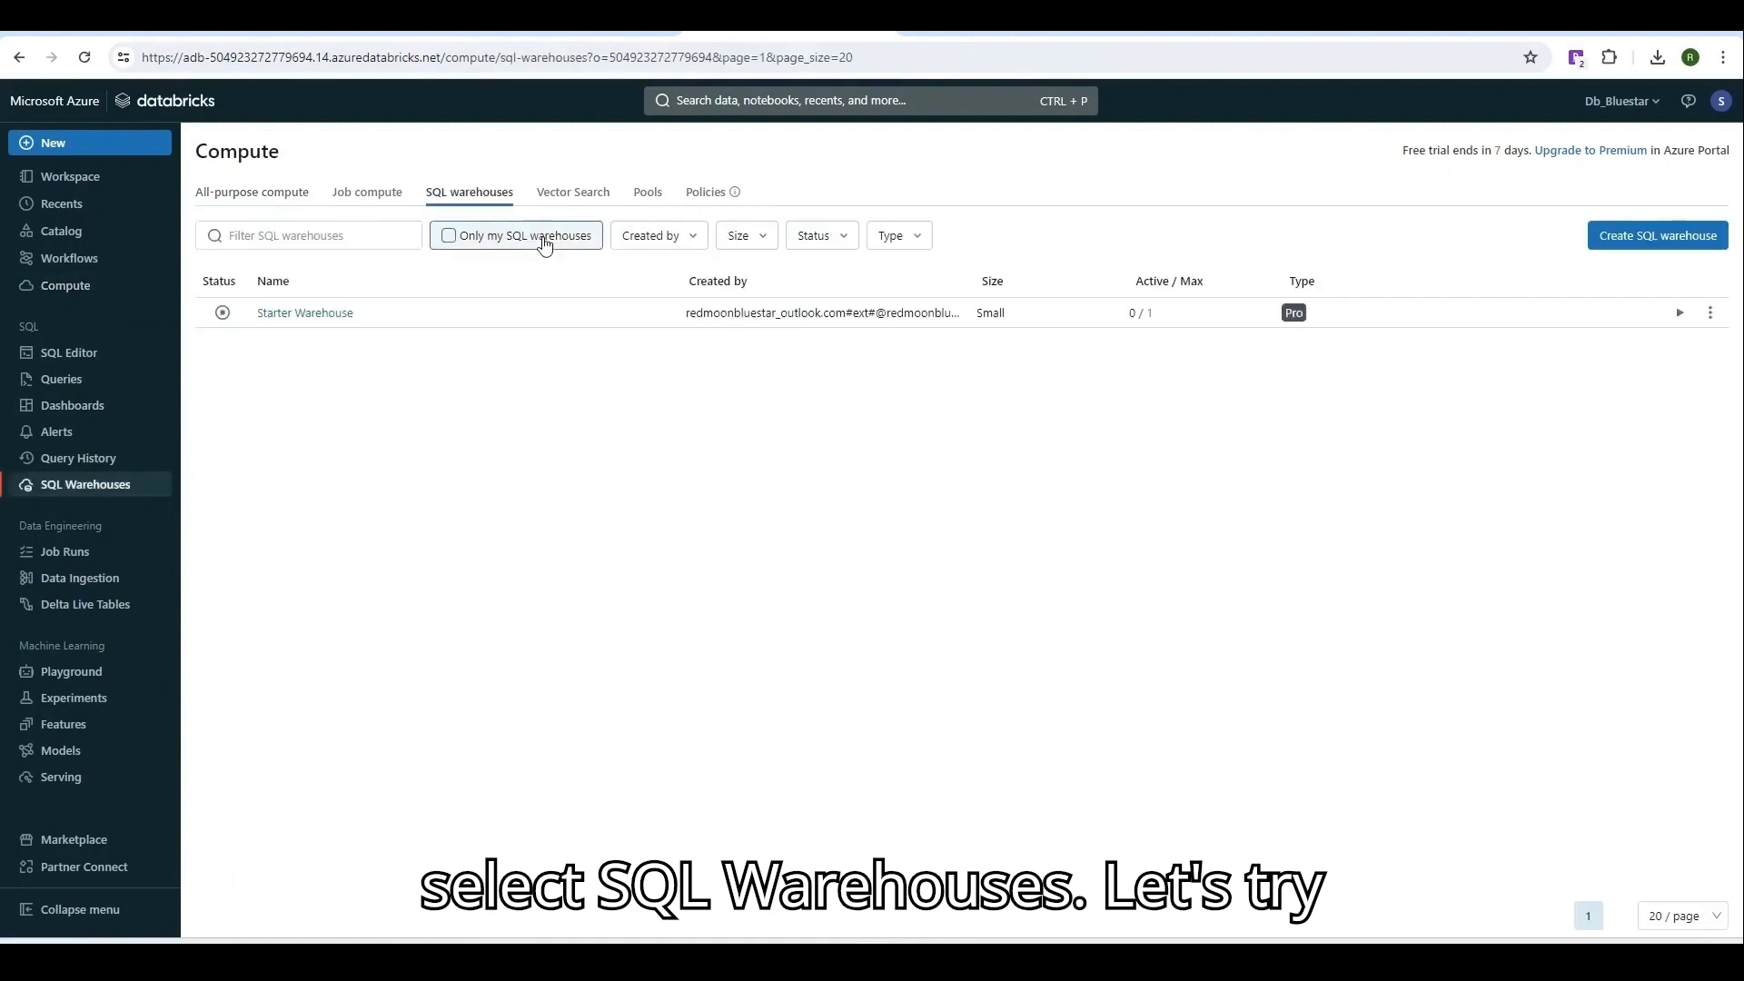
pyautogui.click(1634, 244)
# Name the warehouse Demo and choose the 2X-Small cluster size.
pyautogui.click(735, 359)
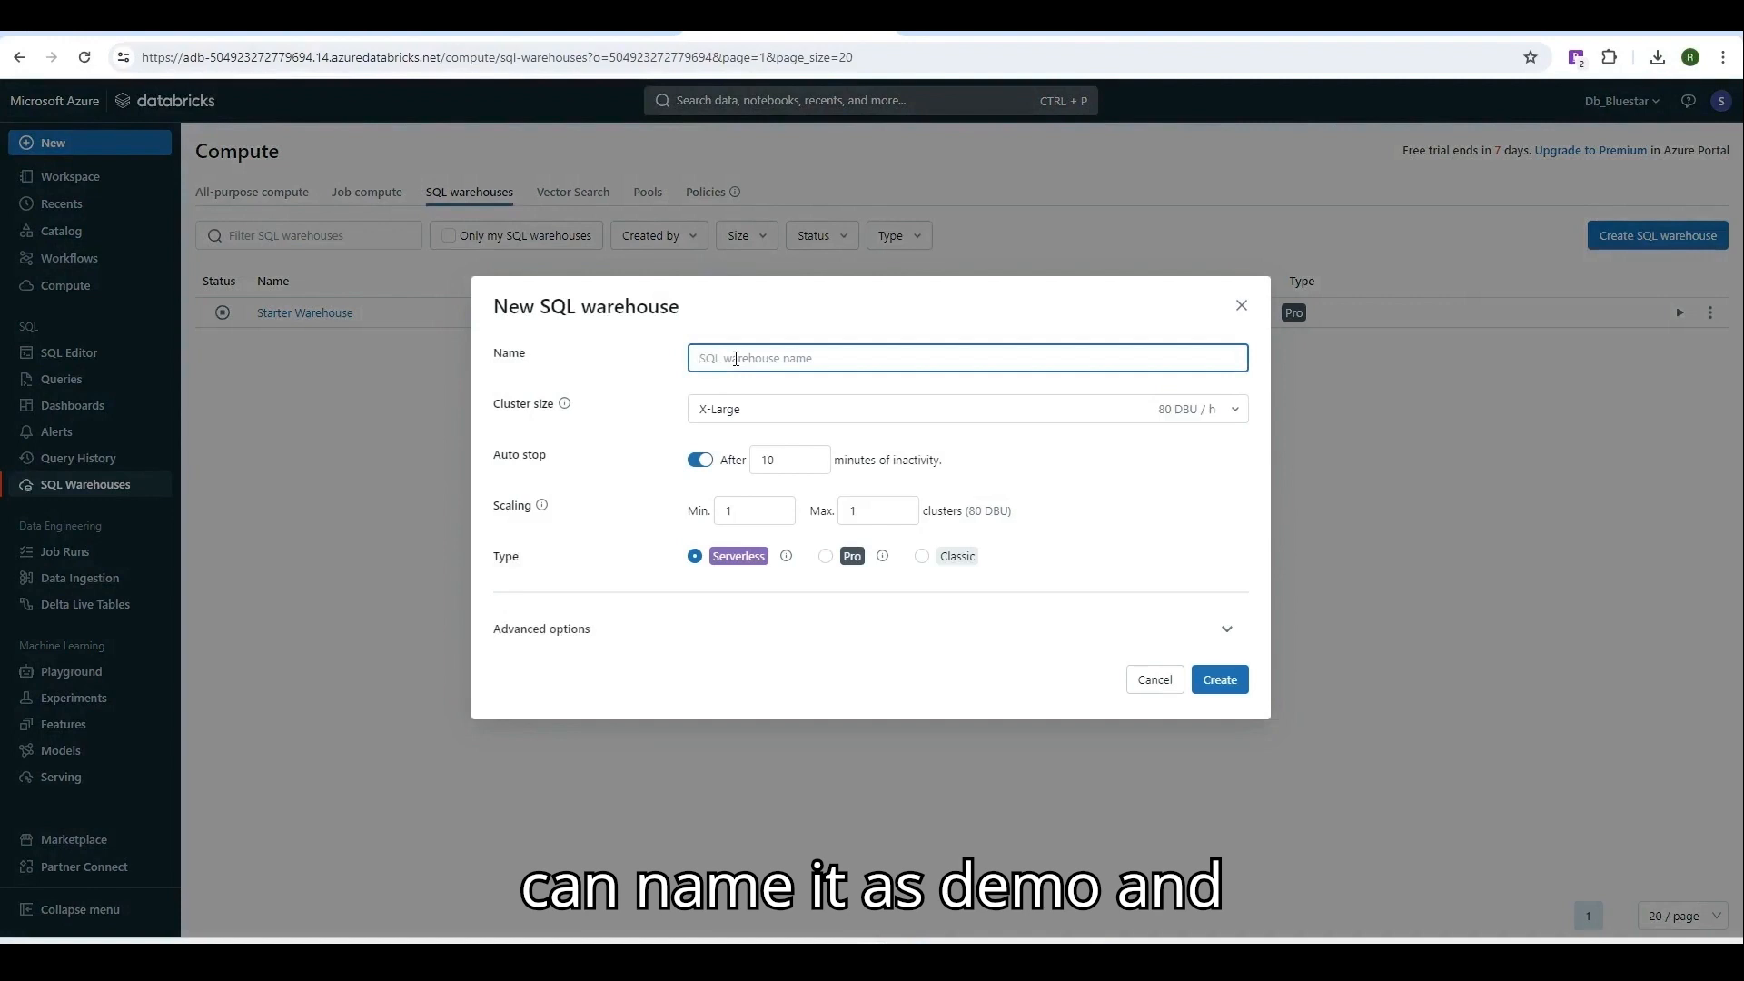
pyautogui.write('Demo')
pyautogui.click(751, 407)
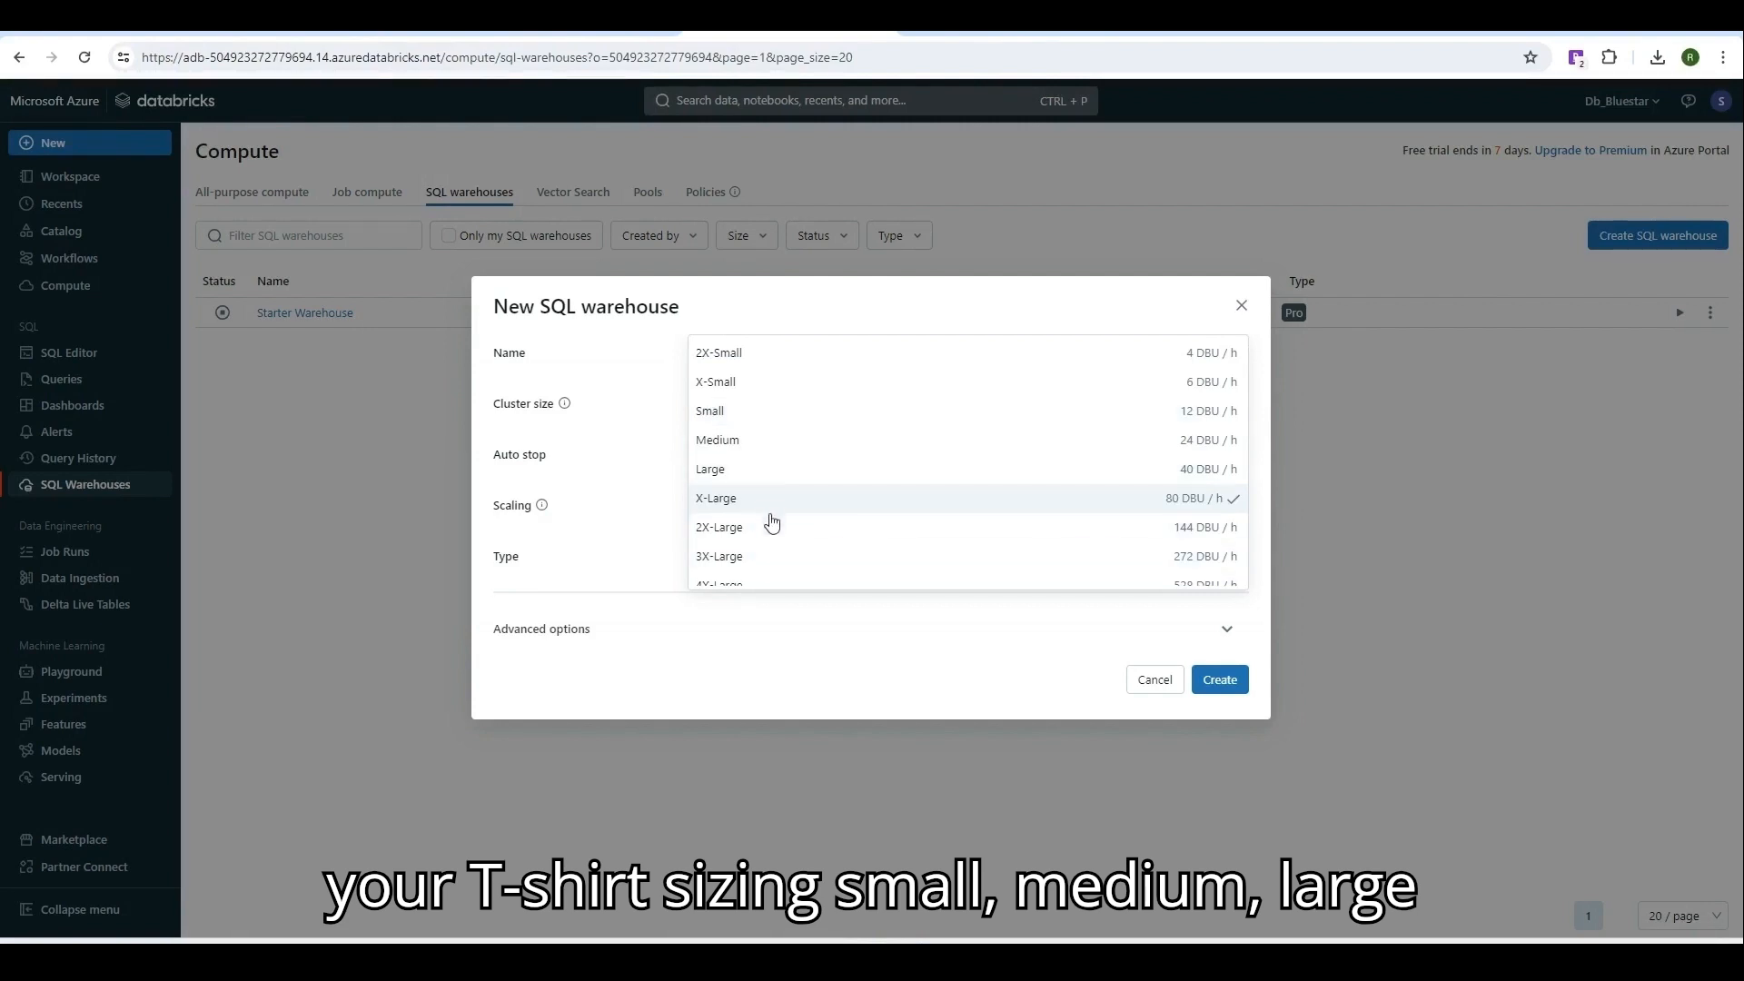
pyautogui.scroll(-1, 836, 509)
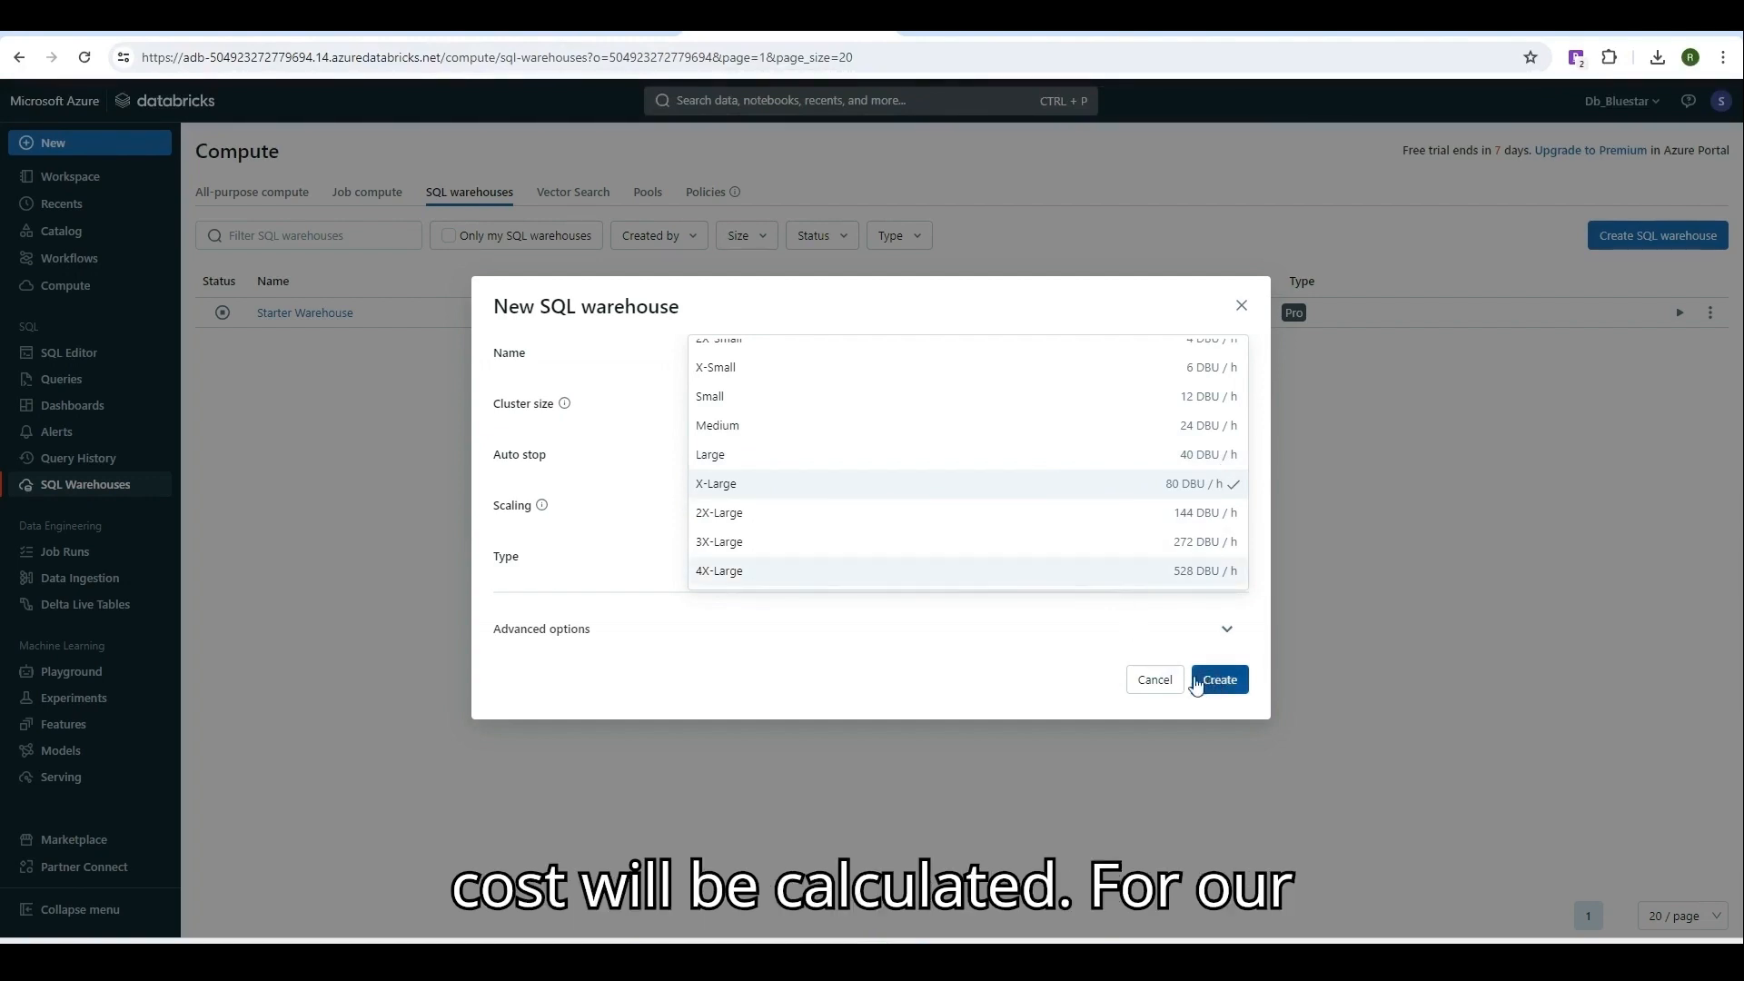
pyautogui.scroll(1, 763, 385)
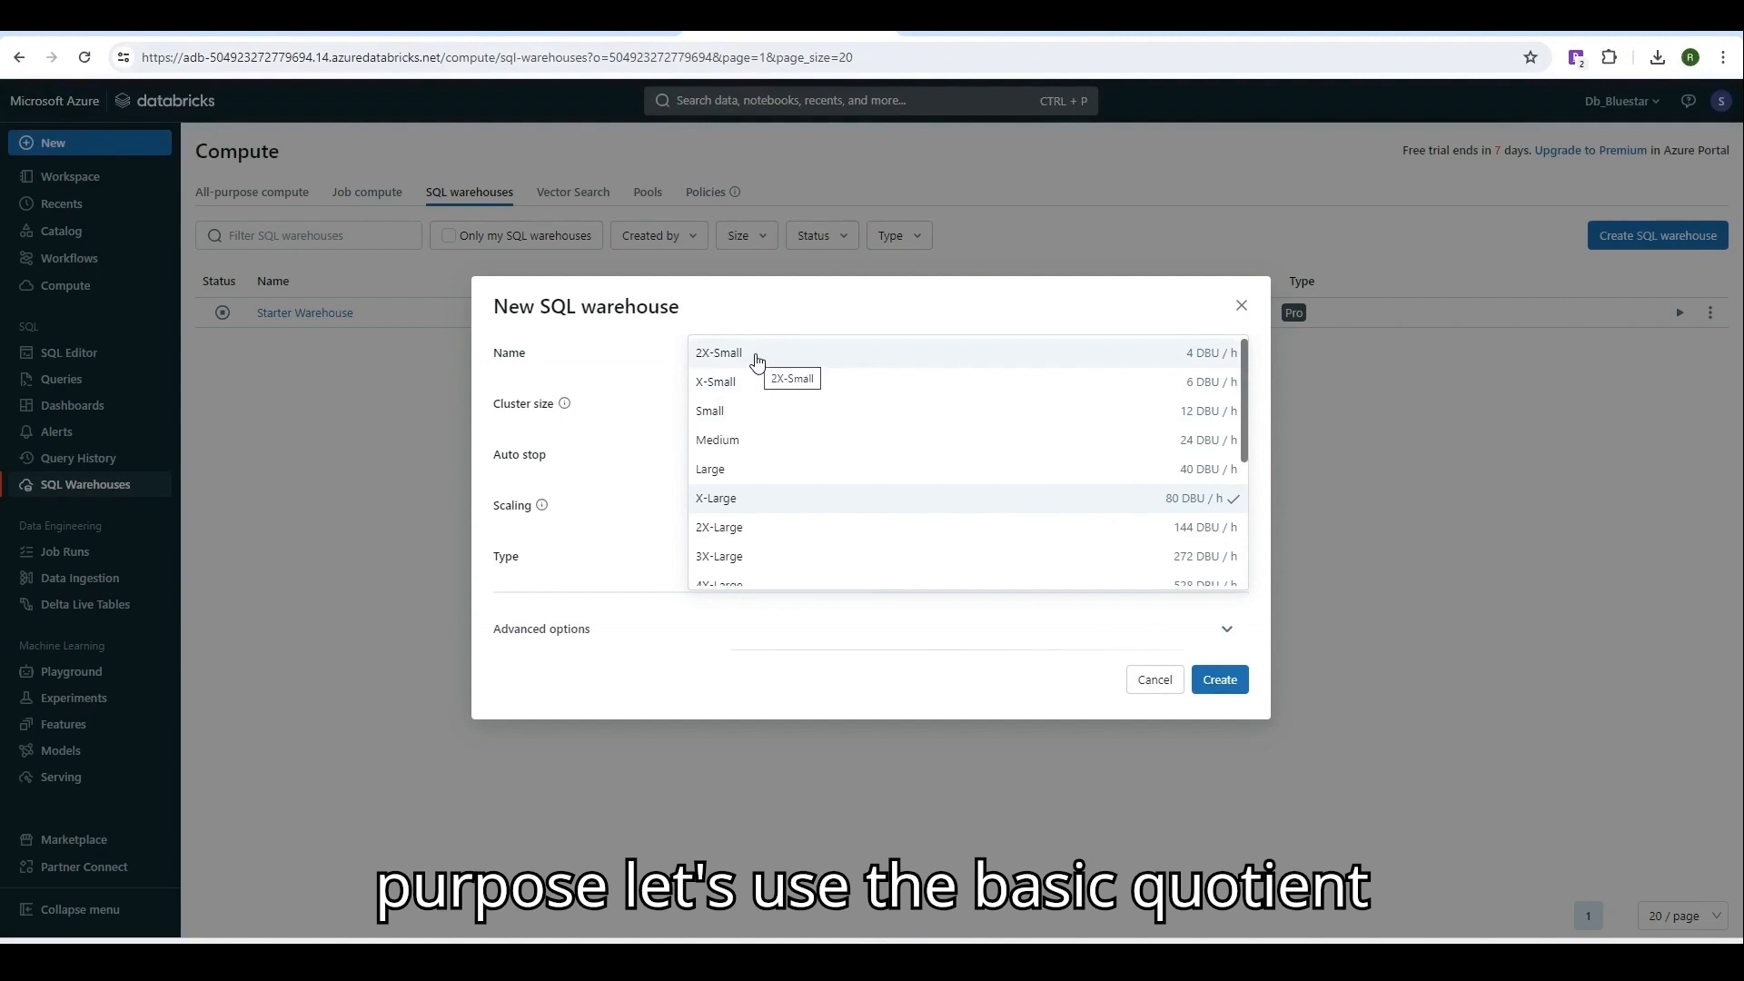
pyautogui.click(758, 361)
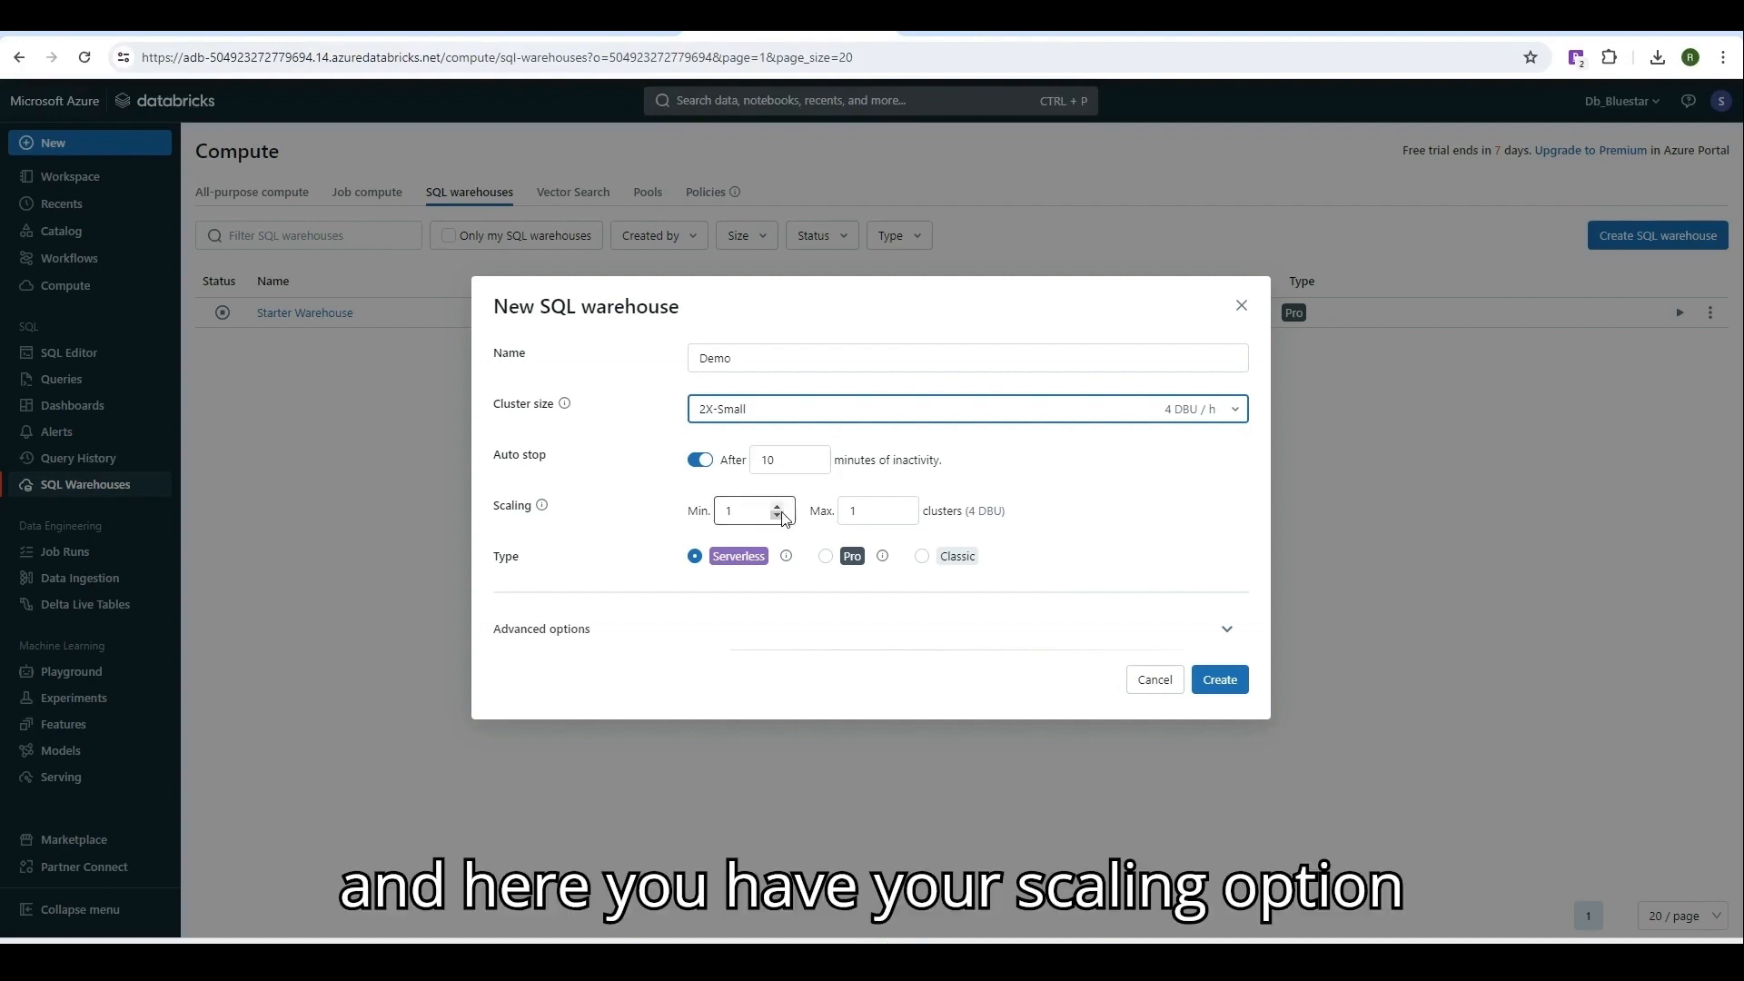
# Set maximum clusters to 2, keep the Serverless type, and create the Demo warehouse.
pyautogui.click(900, 506)
pyautogui.click(900, 507)
pyautogui.click(900, 507)
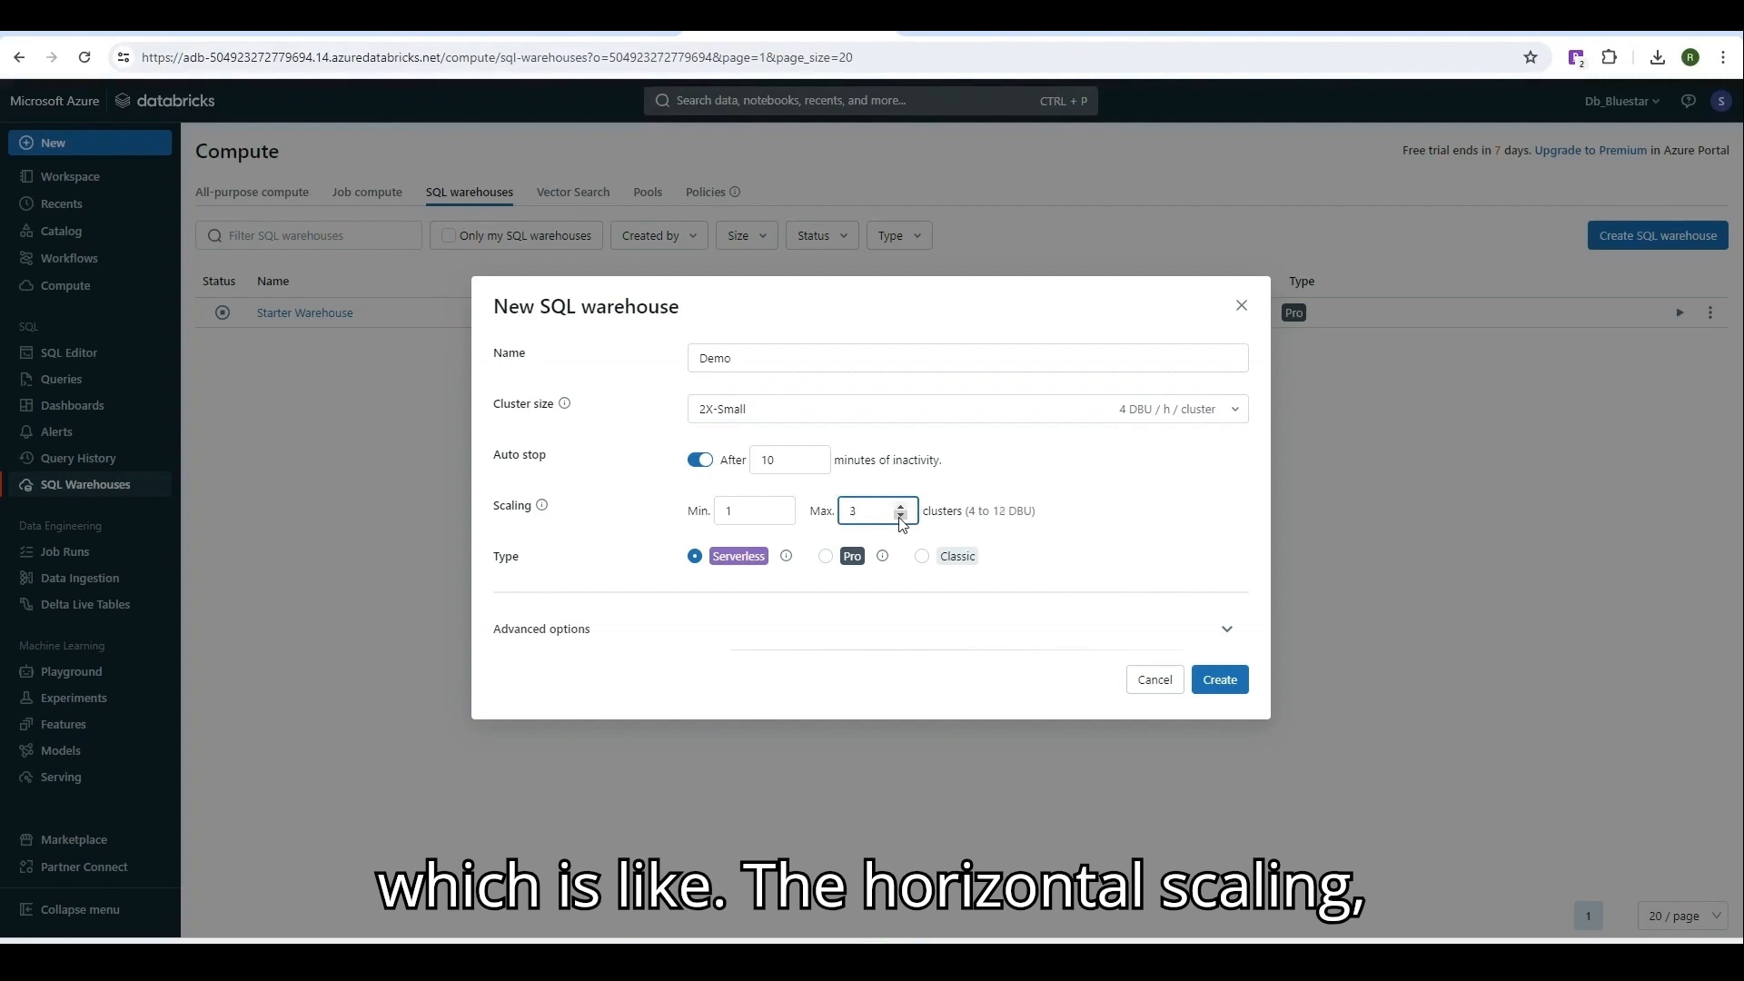
pyautogui.click(900, 516)
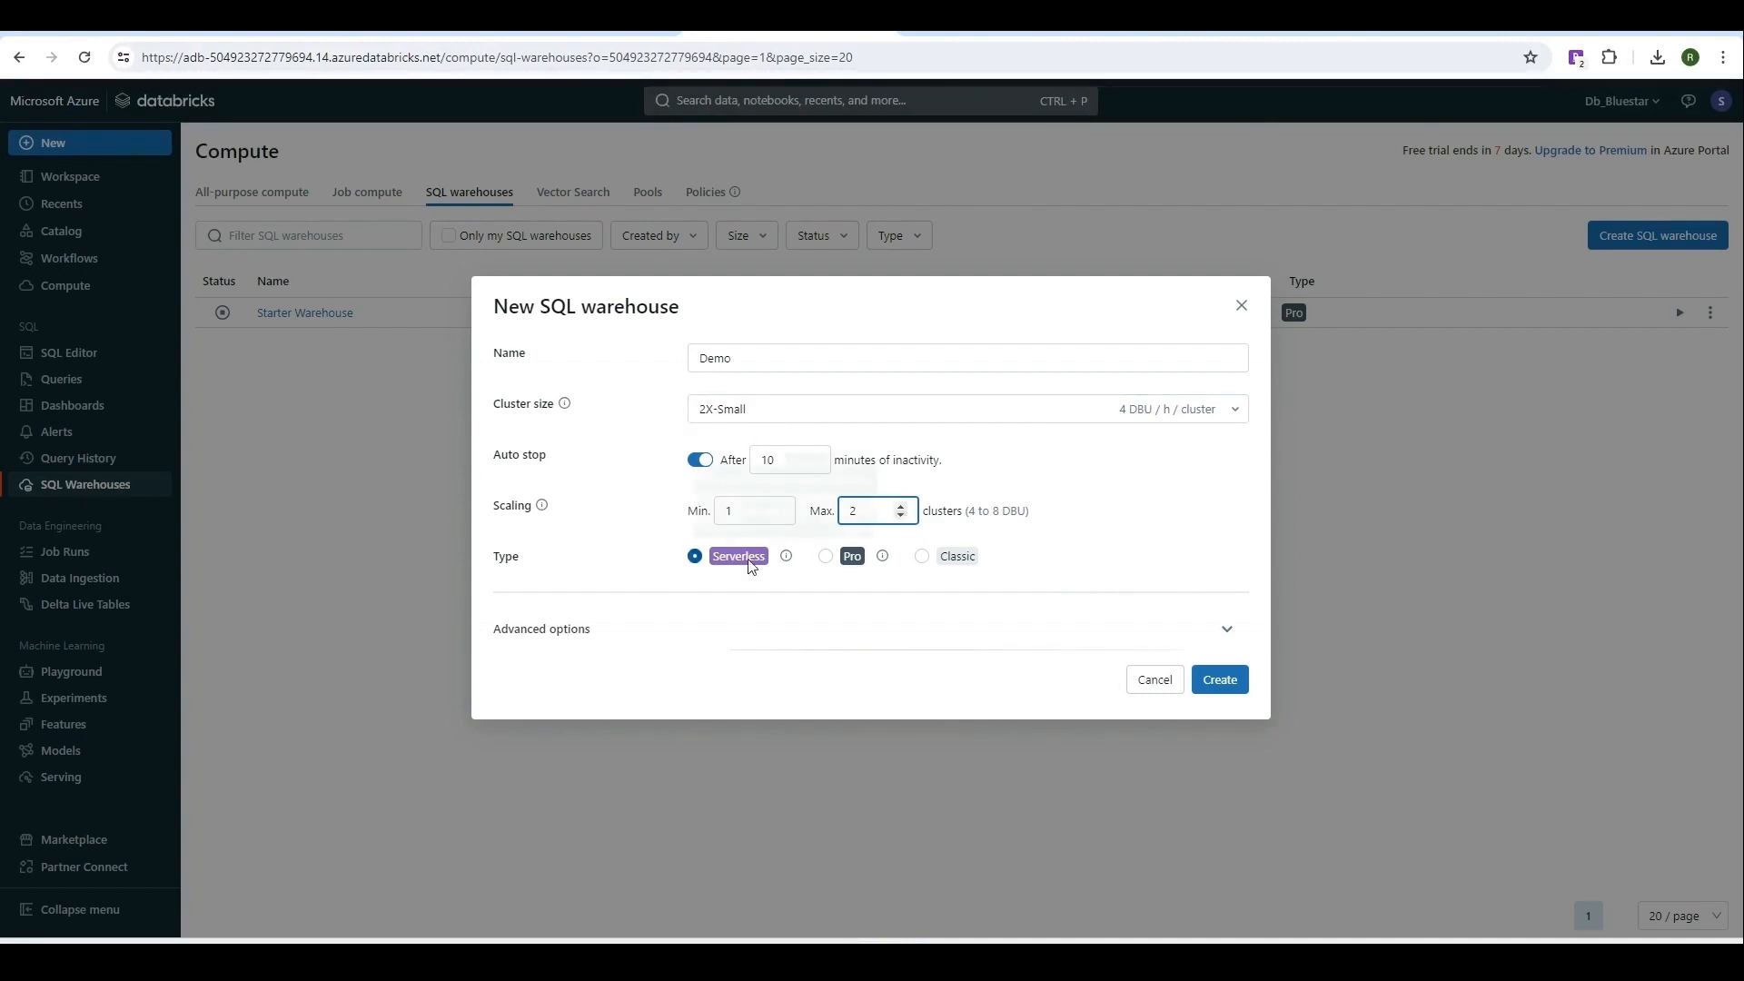
pyautogui.click(824, 560)
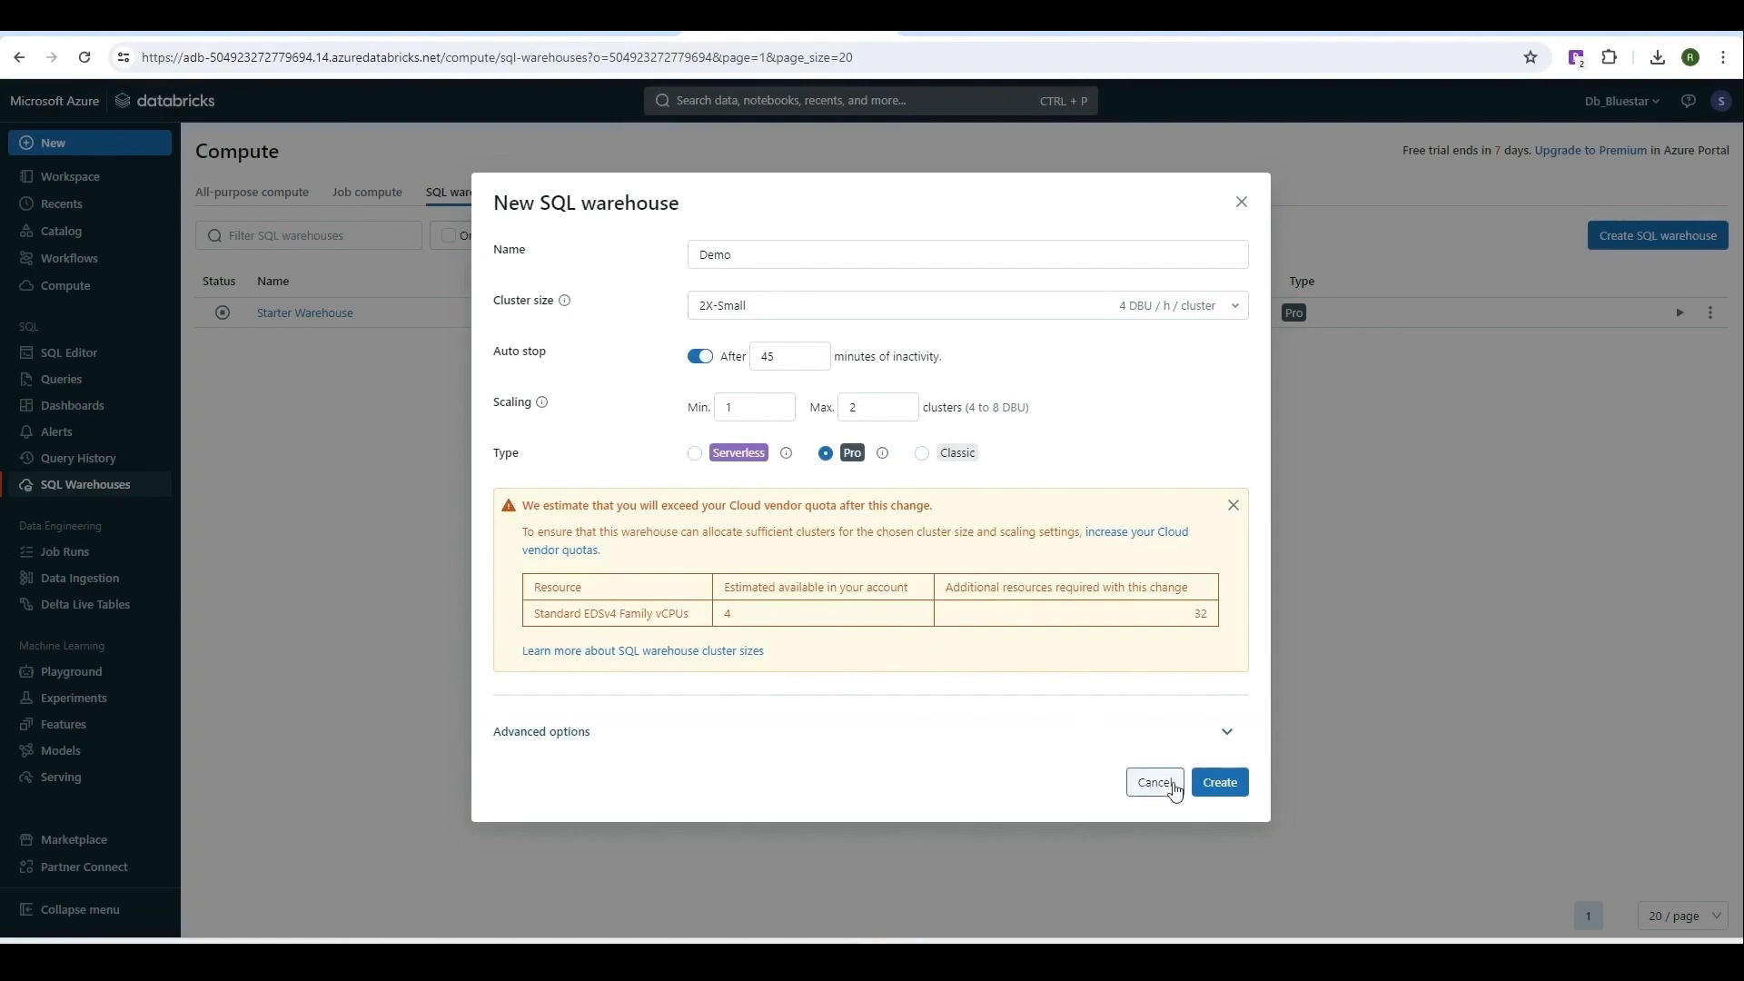
pyautogui.click(696, 454)
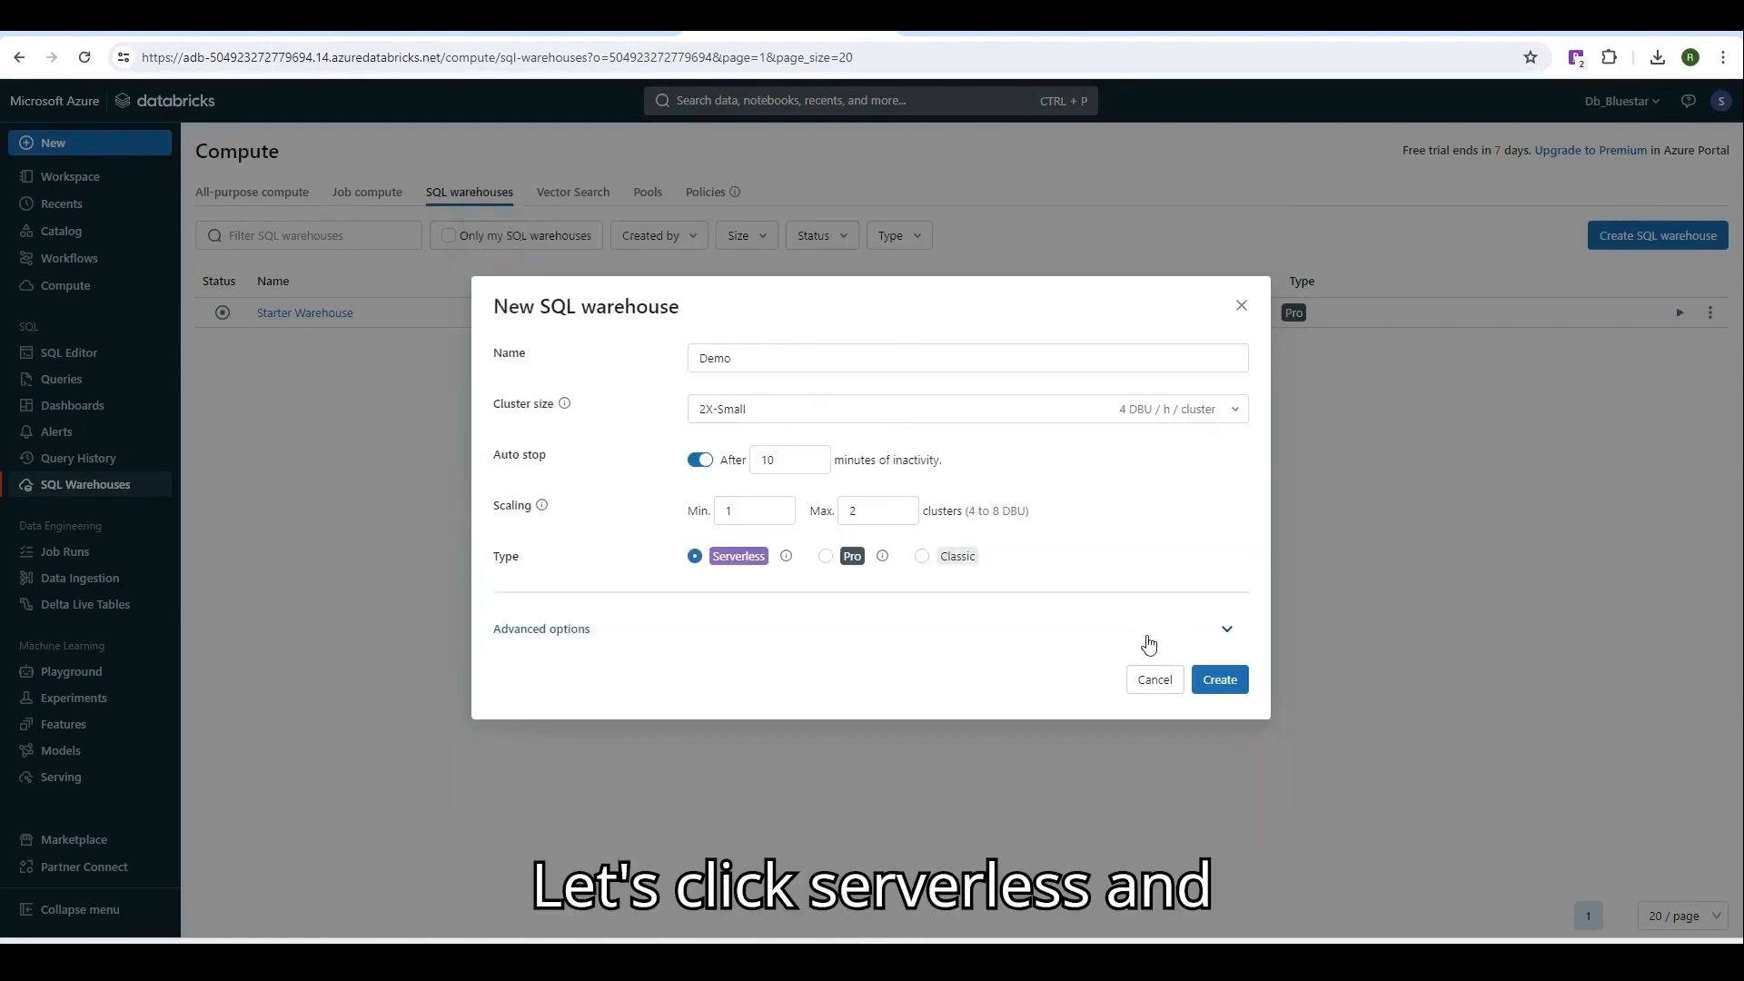
pyautogui.click(1204, 689)
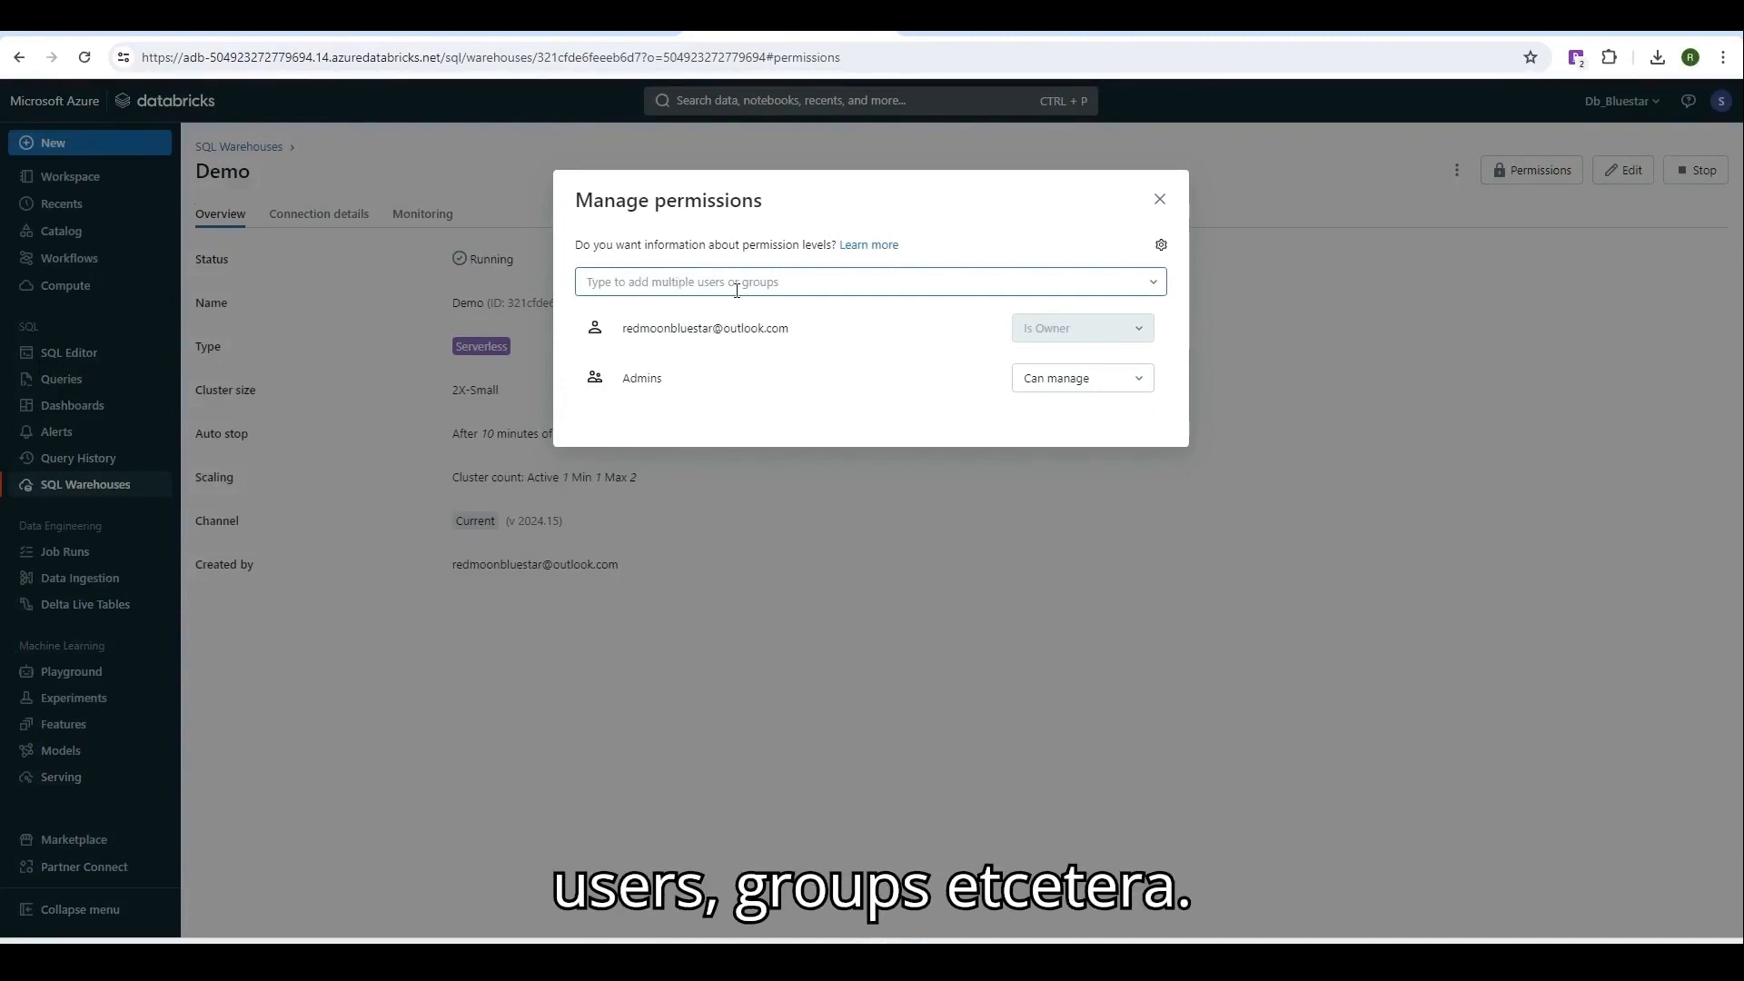
# Close permissions, confirm Demo is running in the SQL warehouses list, and go to SQL Editor.
pyautogui.click(1160, 200)
pyautogui.click(224, 147)
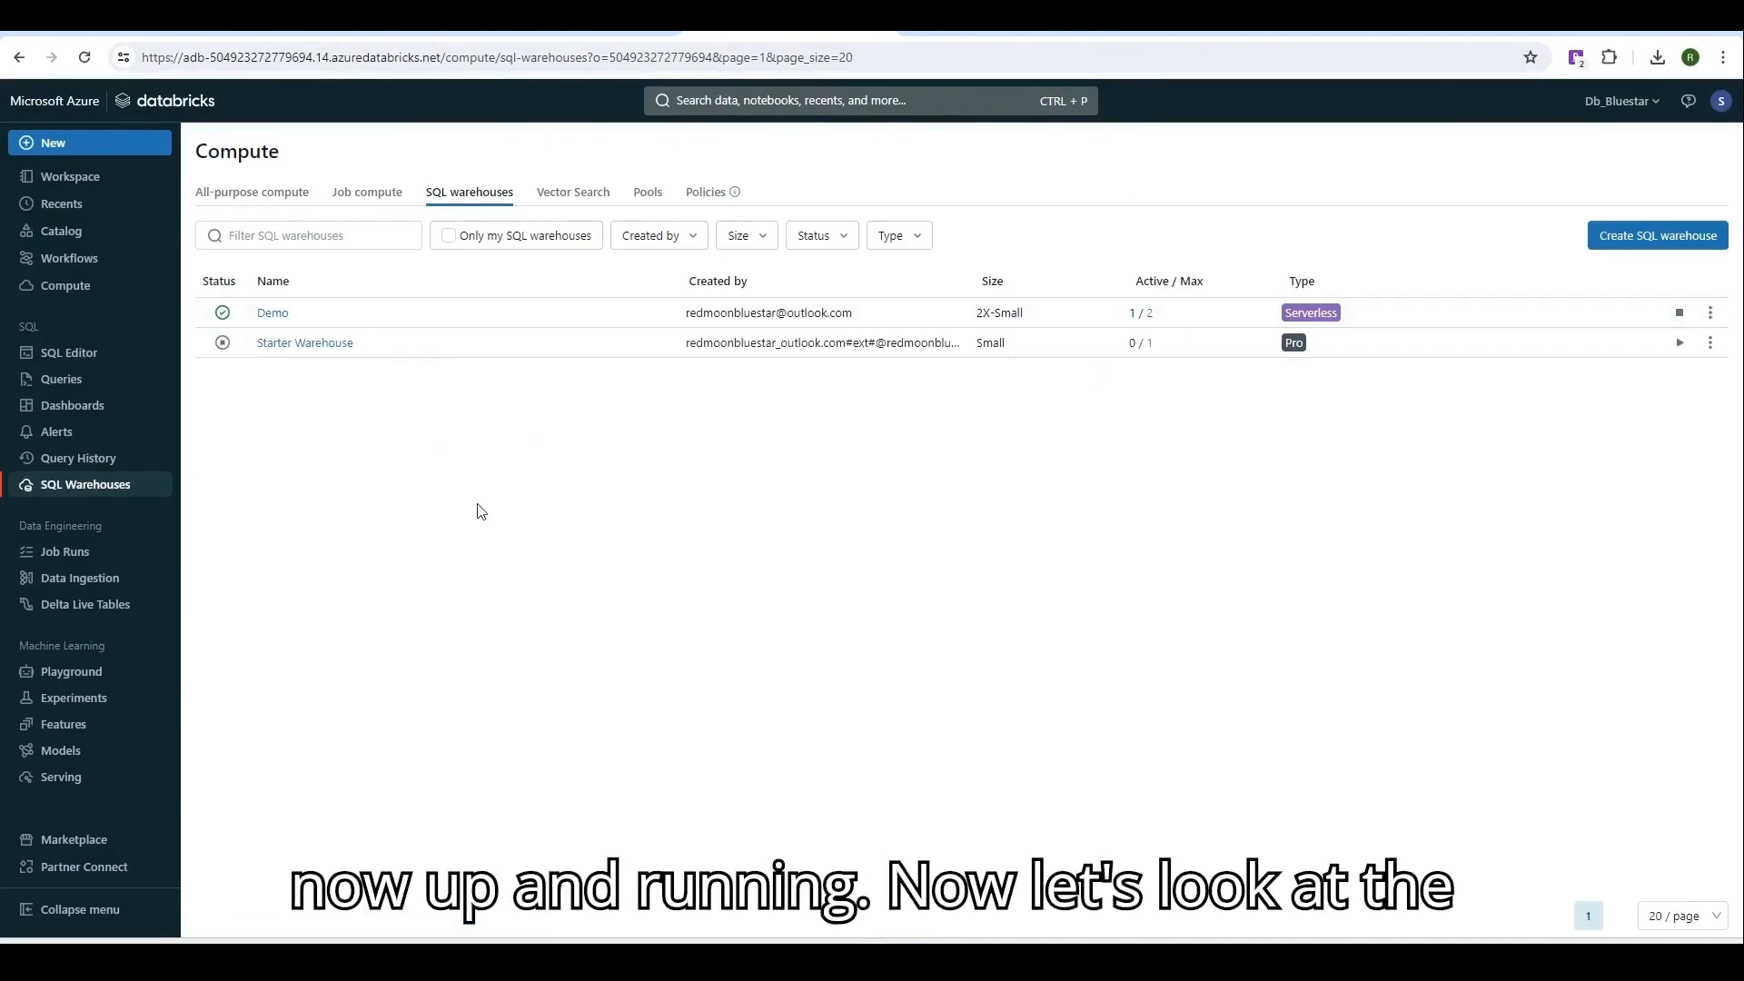
pyautogui.click(24, 354)
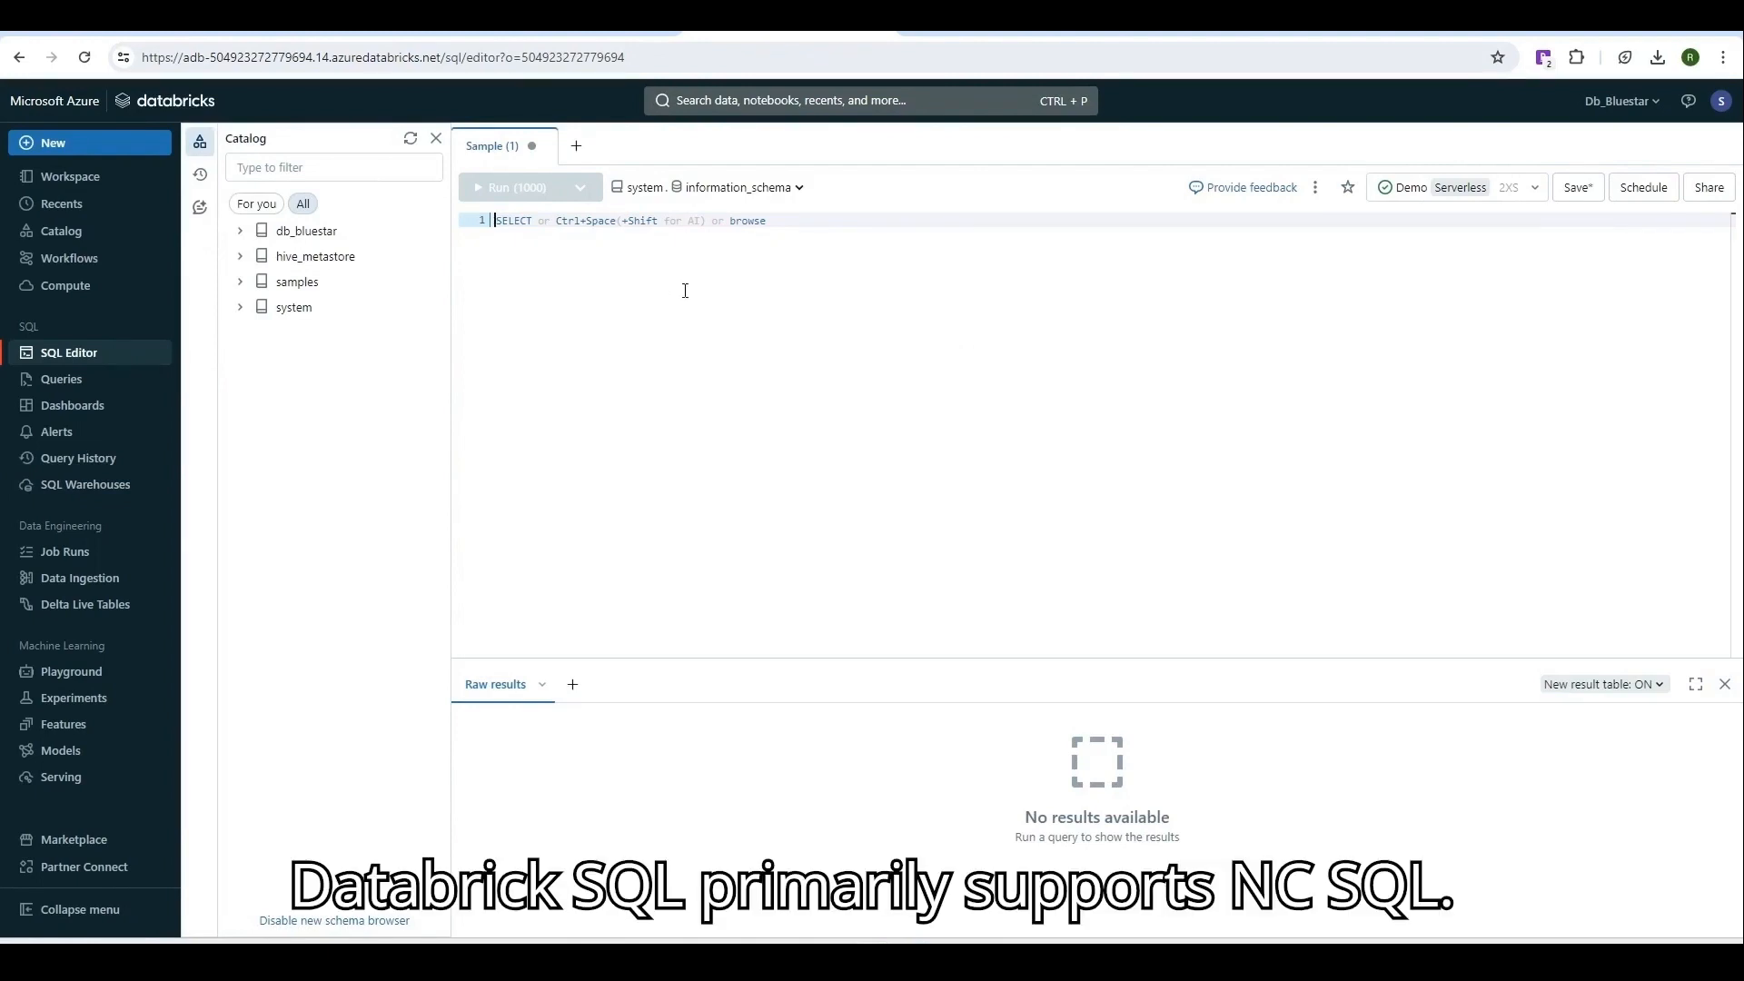
# Keep Demo as the query warehouse and expand samples > tpch in the Catalog panel.
pyautogui.click(1538, 188)
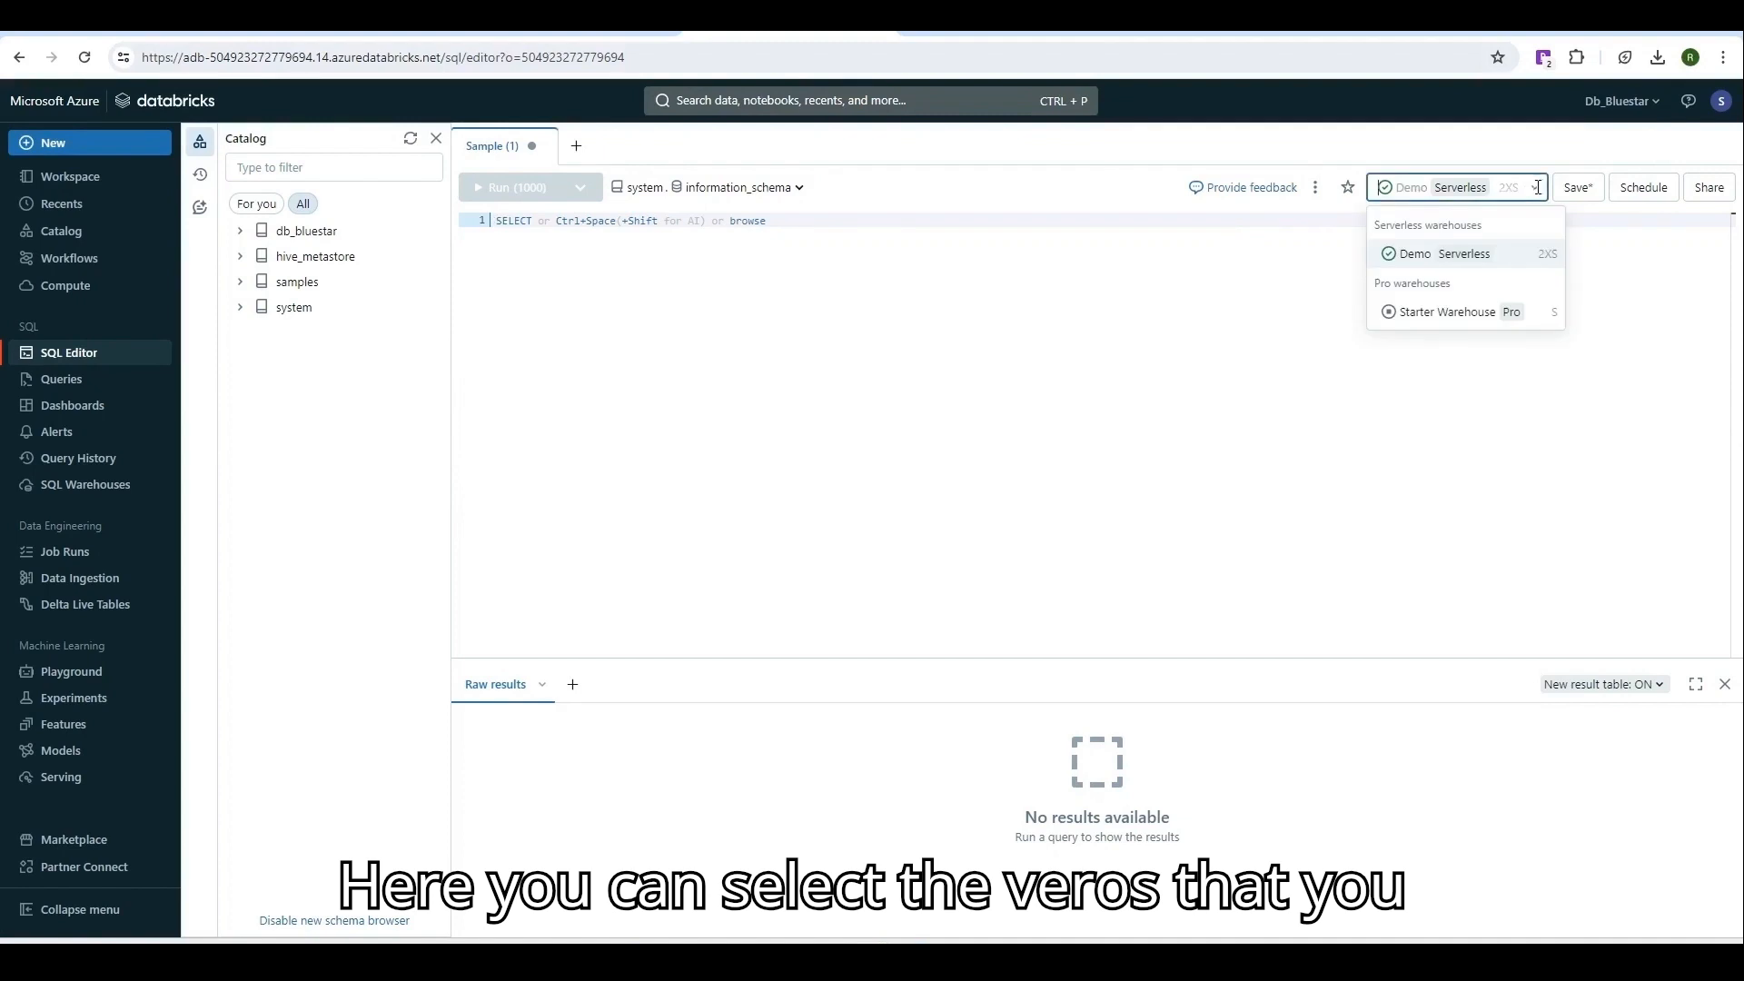
pyautogui.click(707, 304)
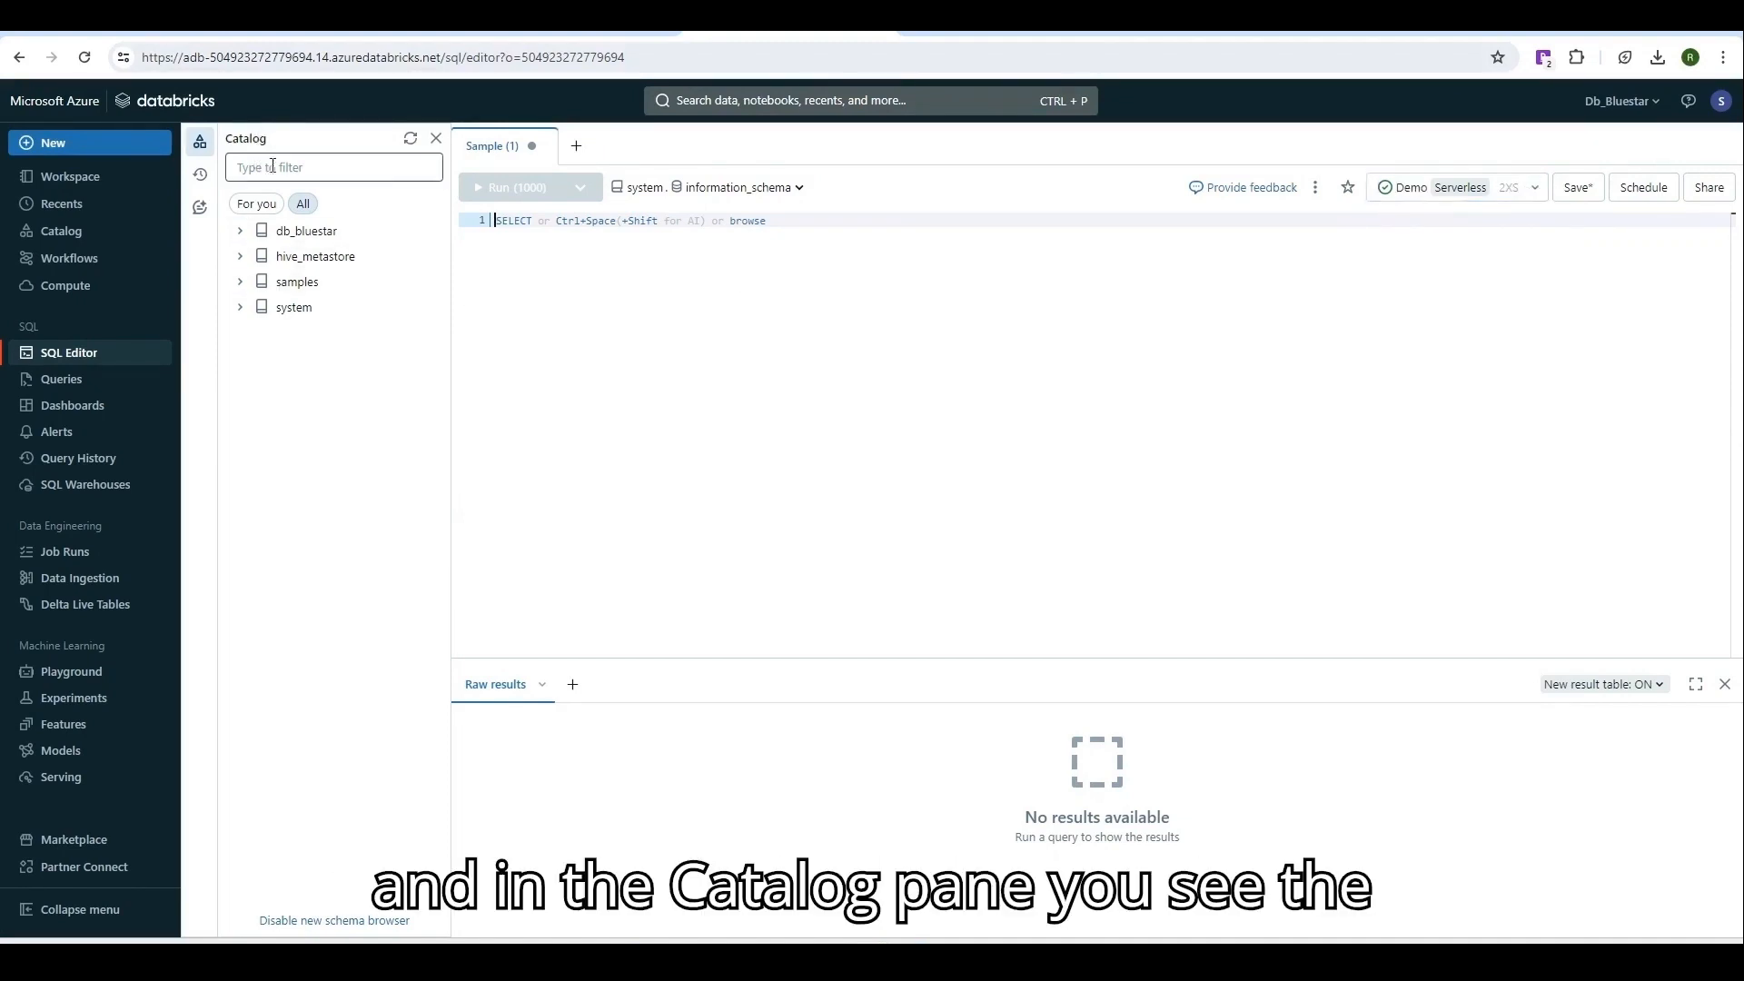
pyautogui.click(241, 283)
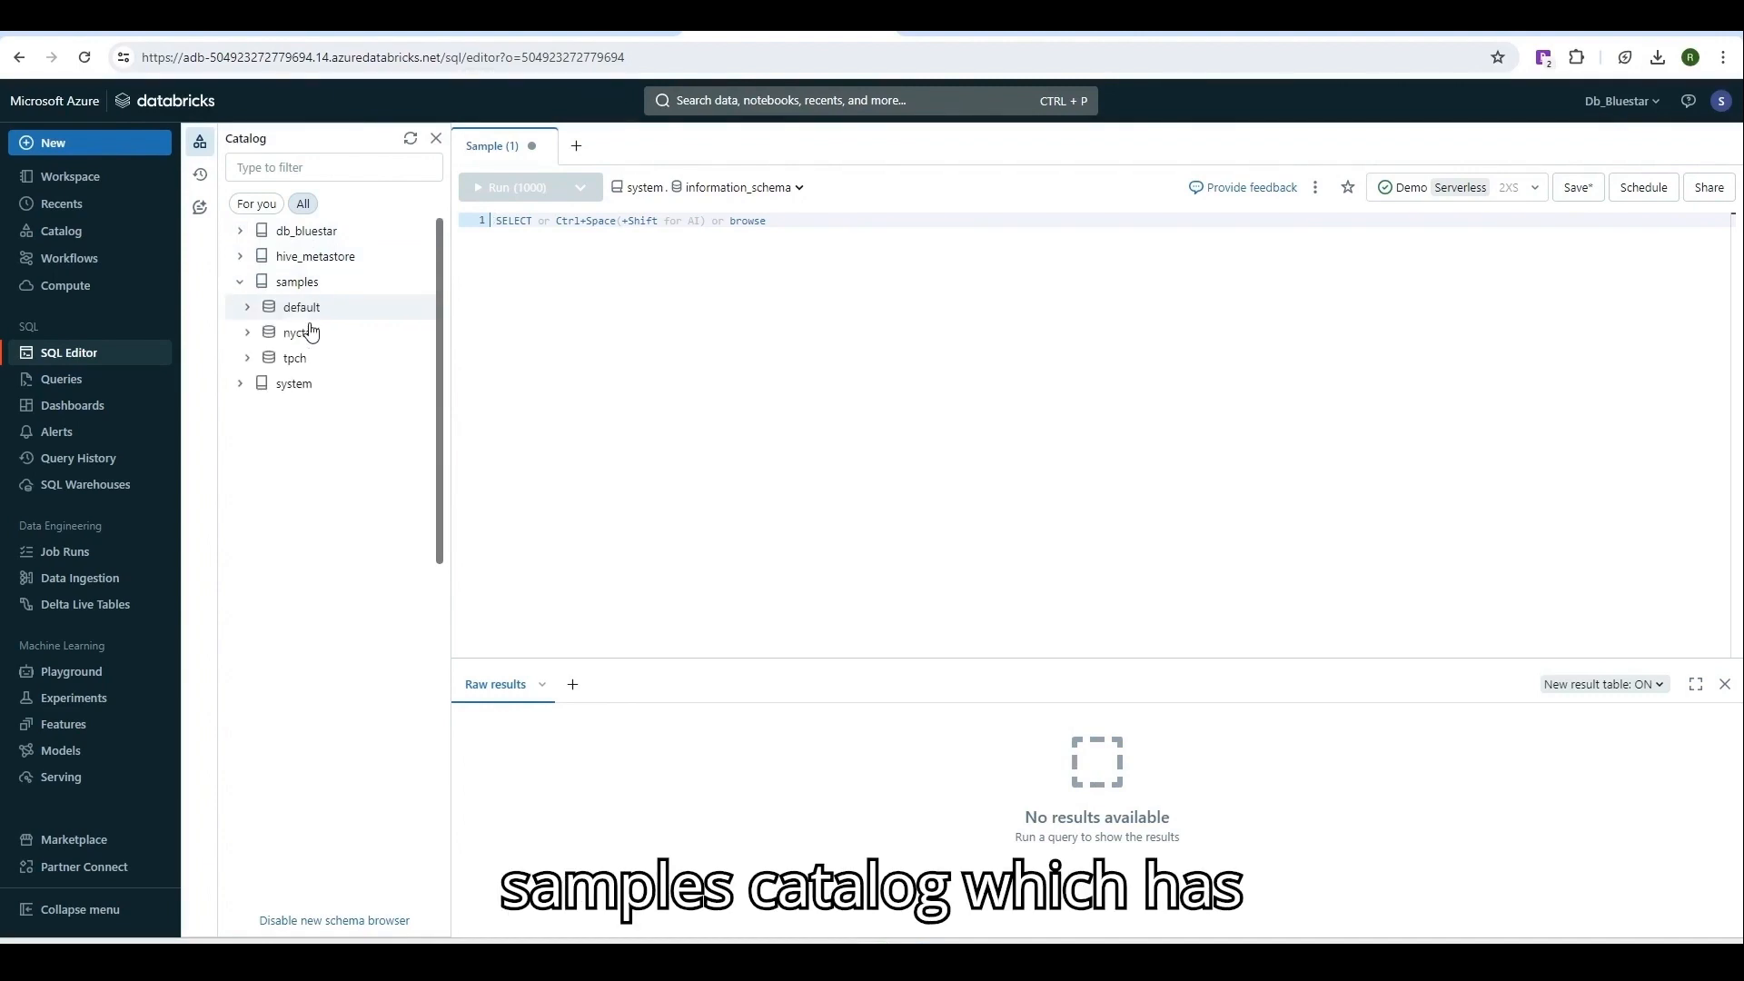
pyautogui.click(247, 358)
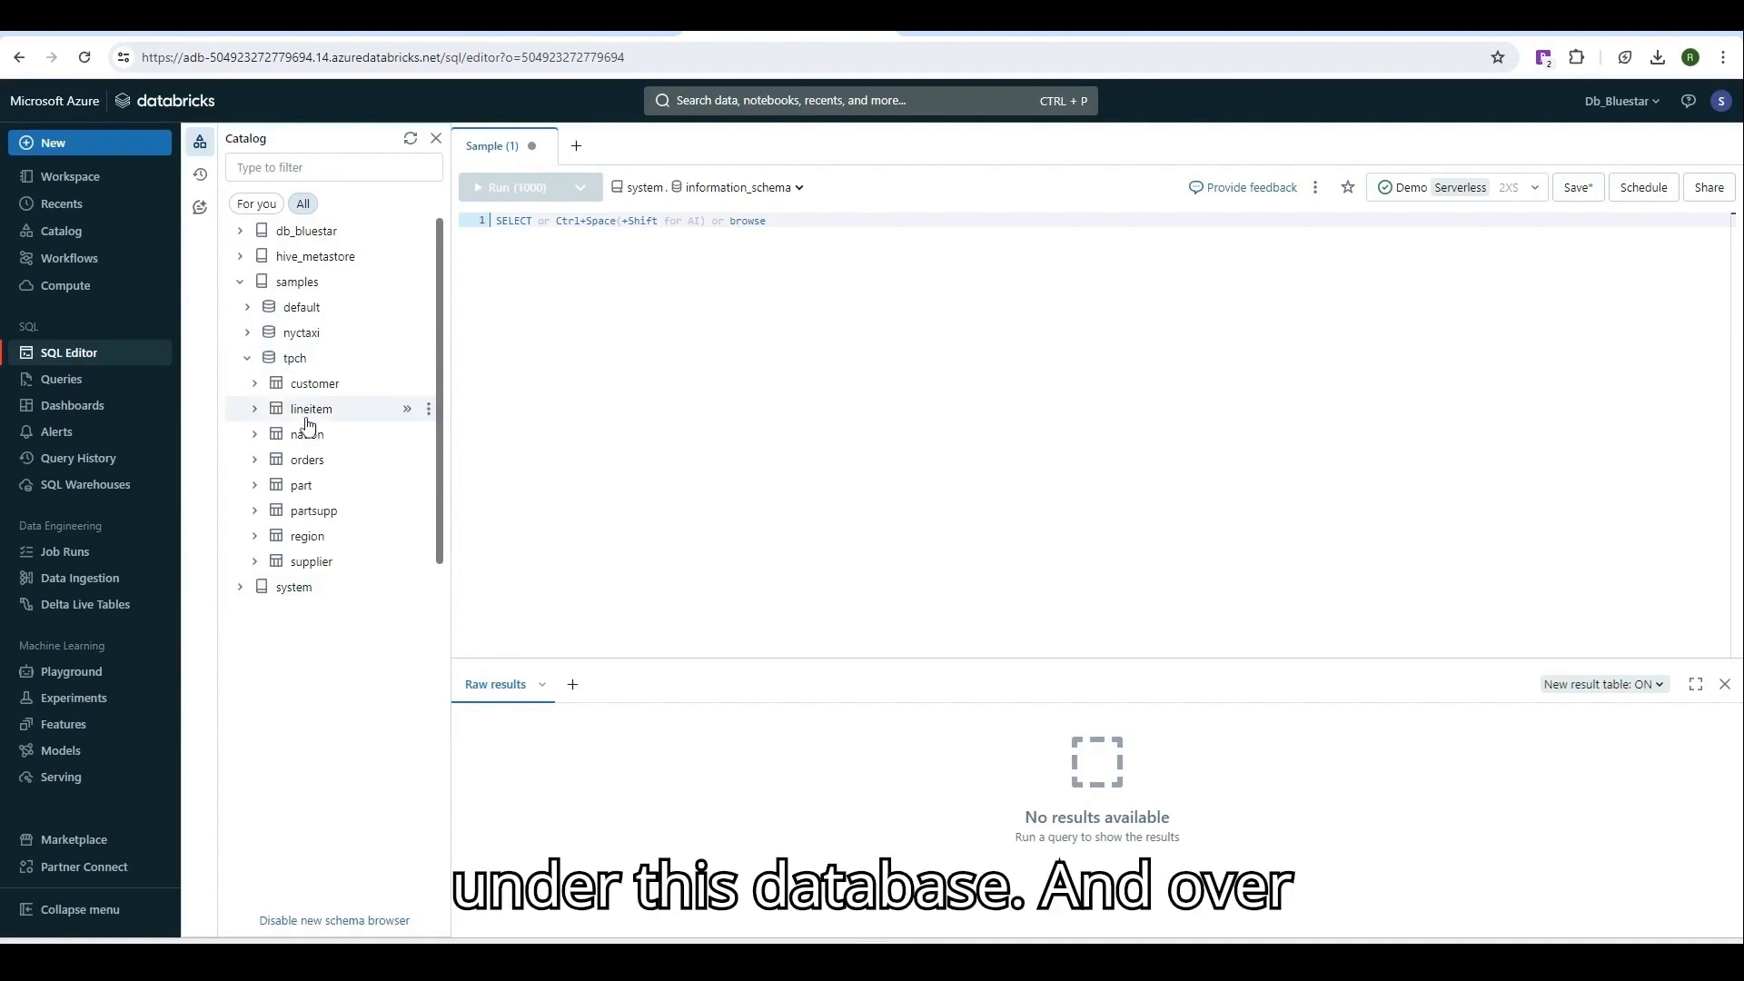
# Set the editor's catalog to samples and its schema to tpch.
pyautogui.click(629, 187)
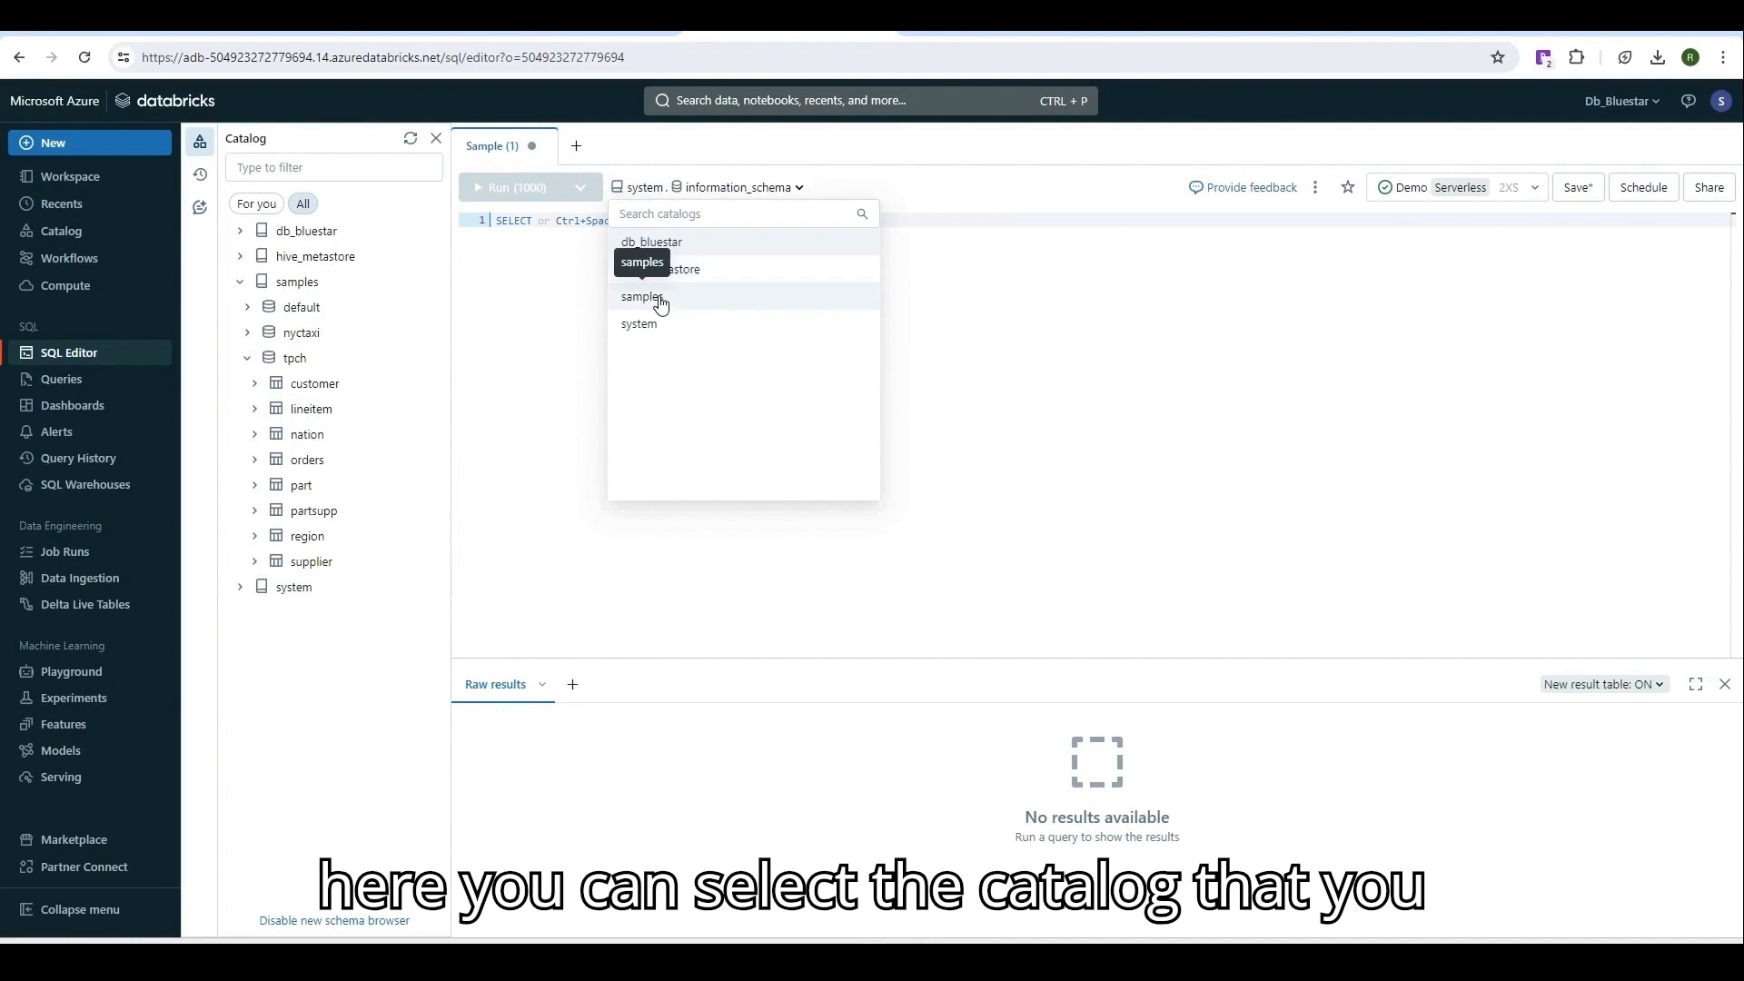
pyautogui.click(661, 296)
pyautogui.click(732, 188)
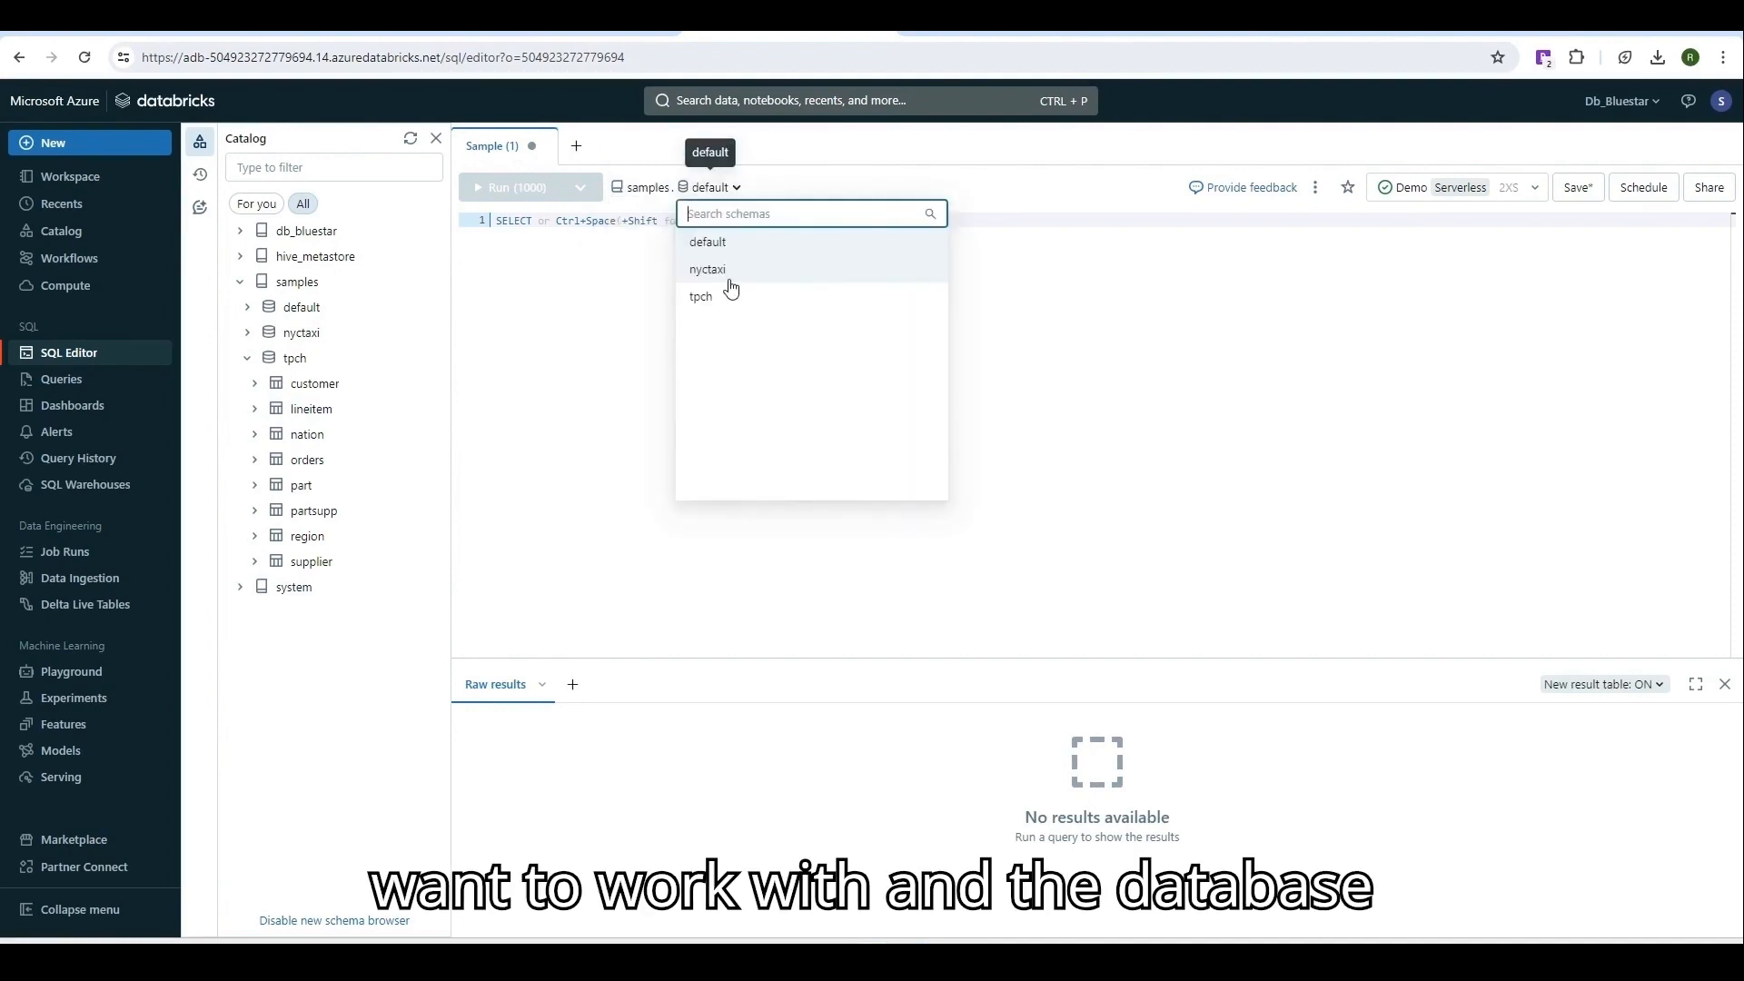
pyautogui.click(718, 296)
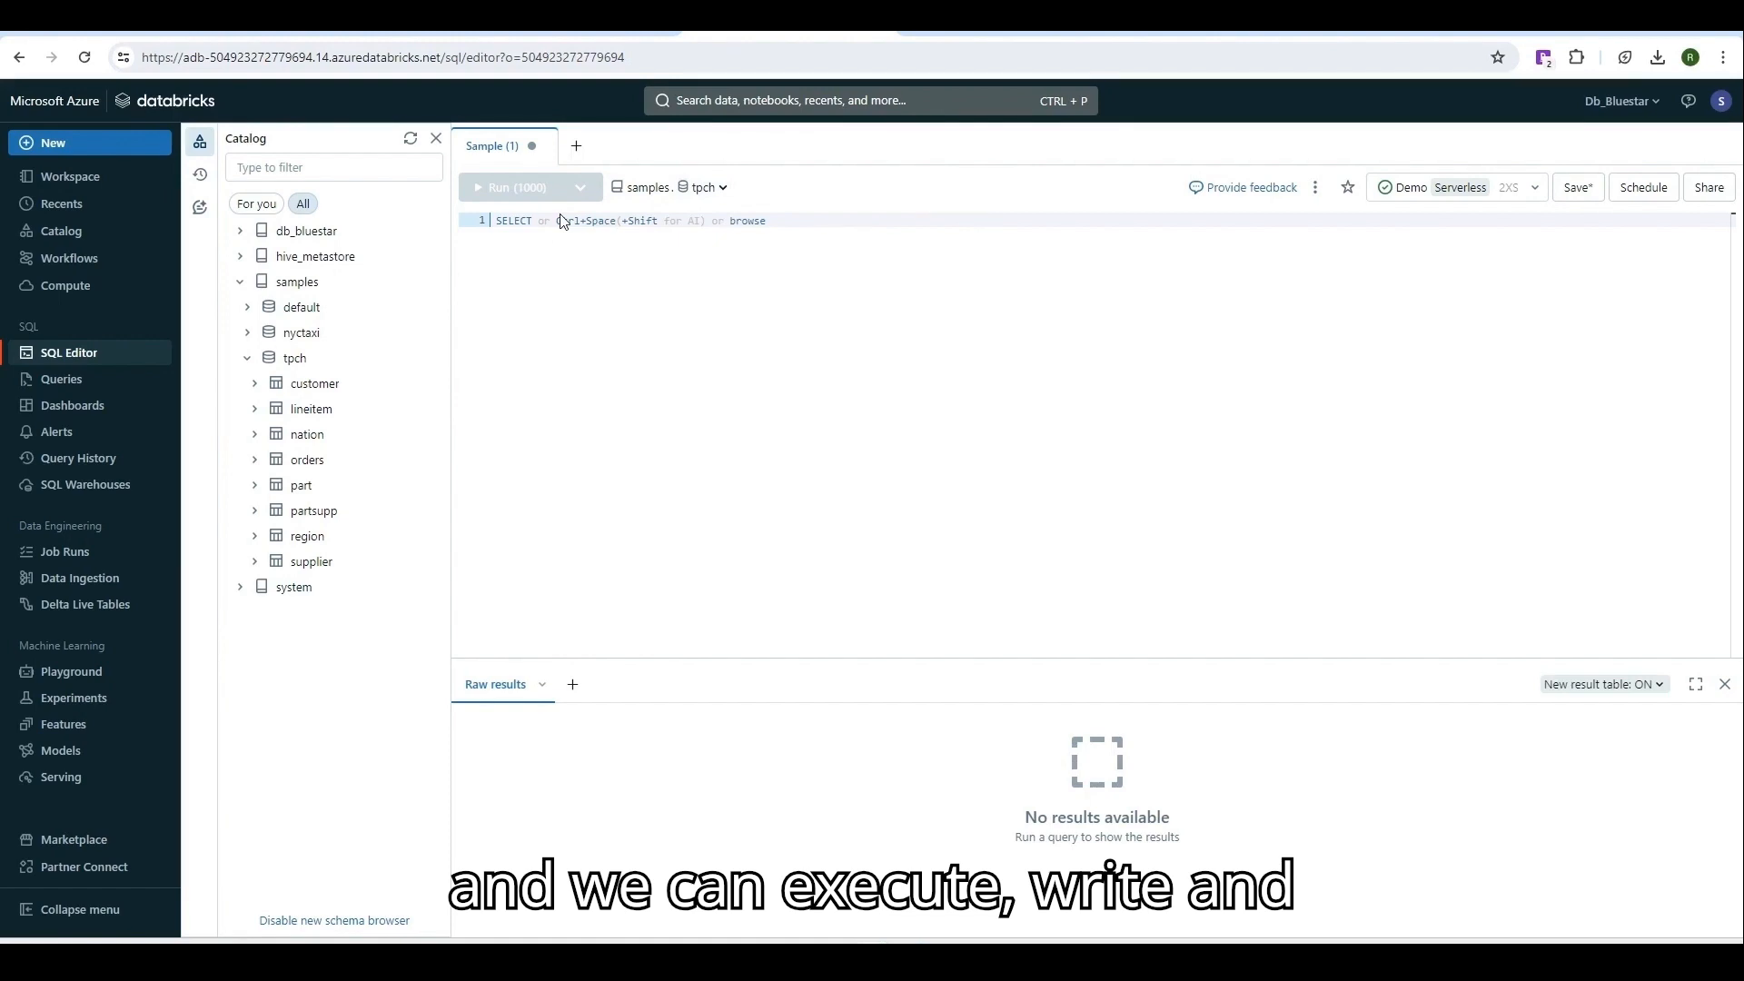
# Run 'Select * FRom orders' on the Demo warehouse, returning 1,000 order rows.
pyautogui.write('S')
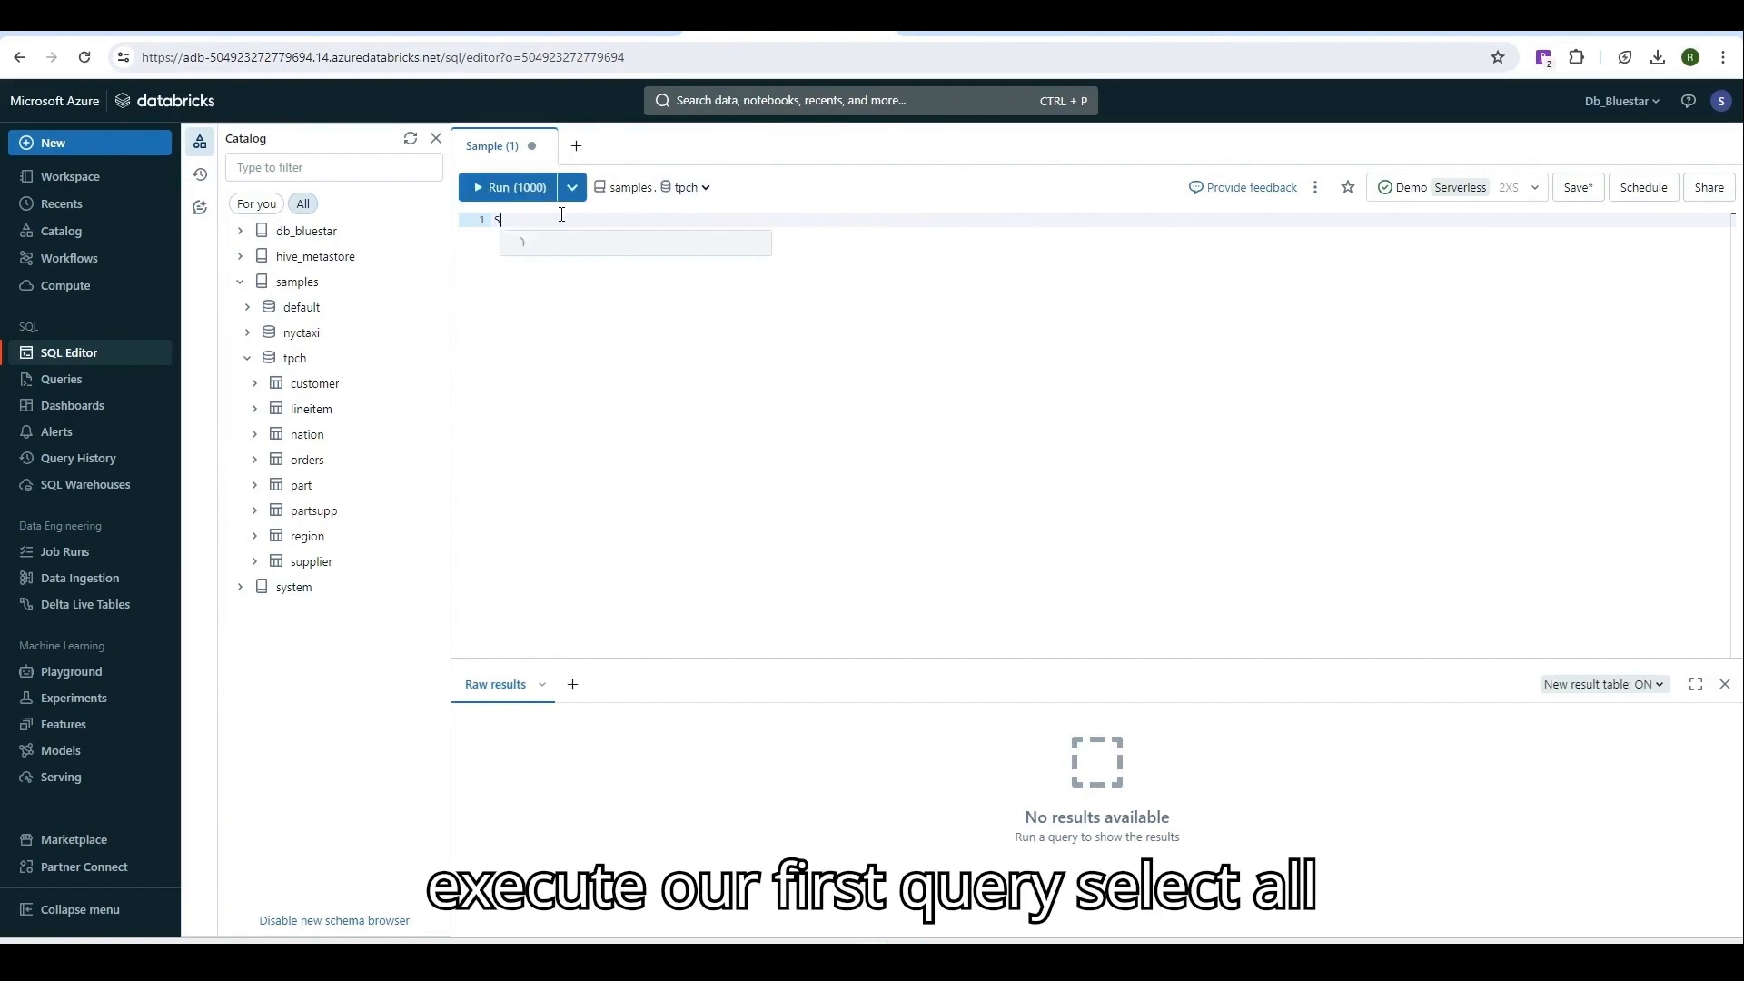
pyautogui.write('elect * ')
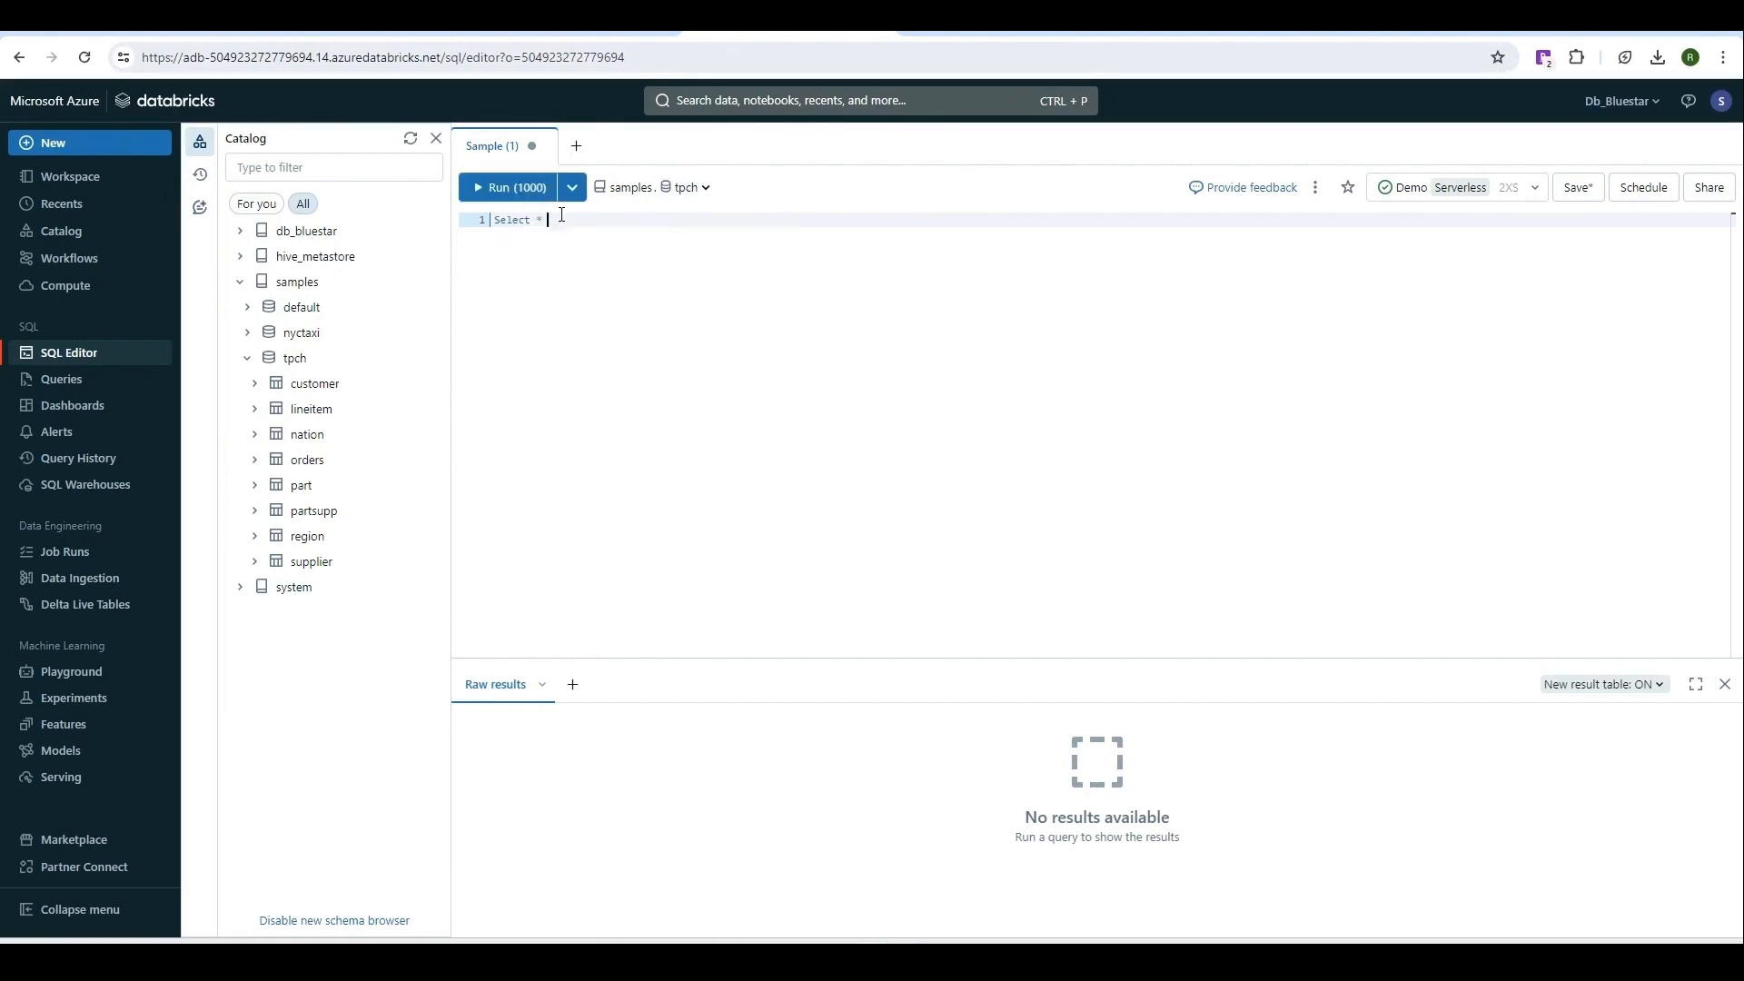
pyautogui.write('FRom order')
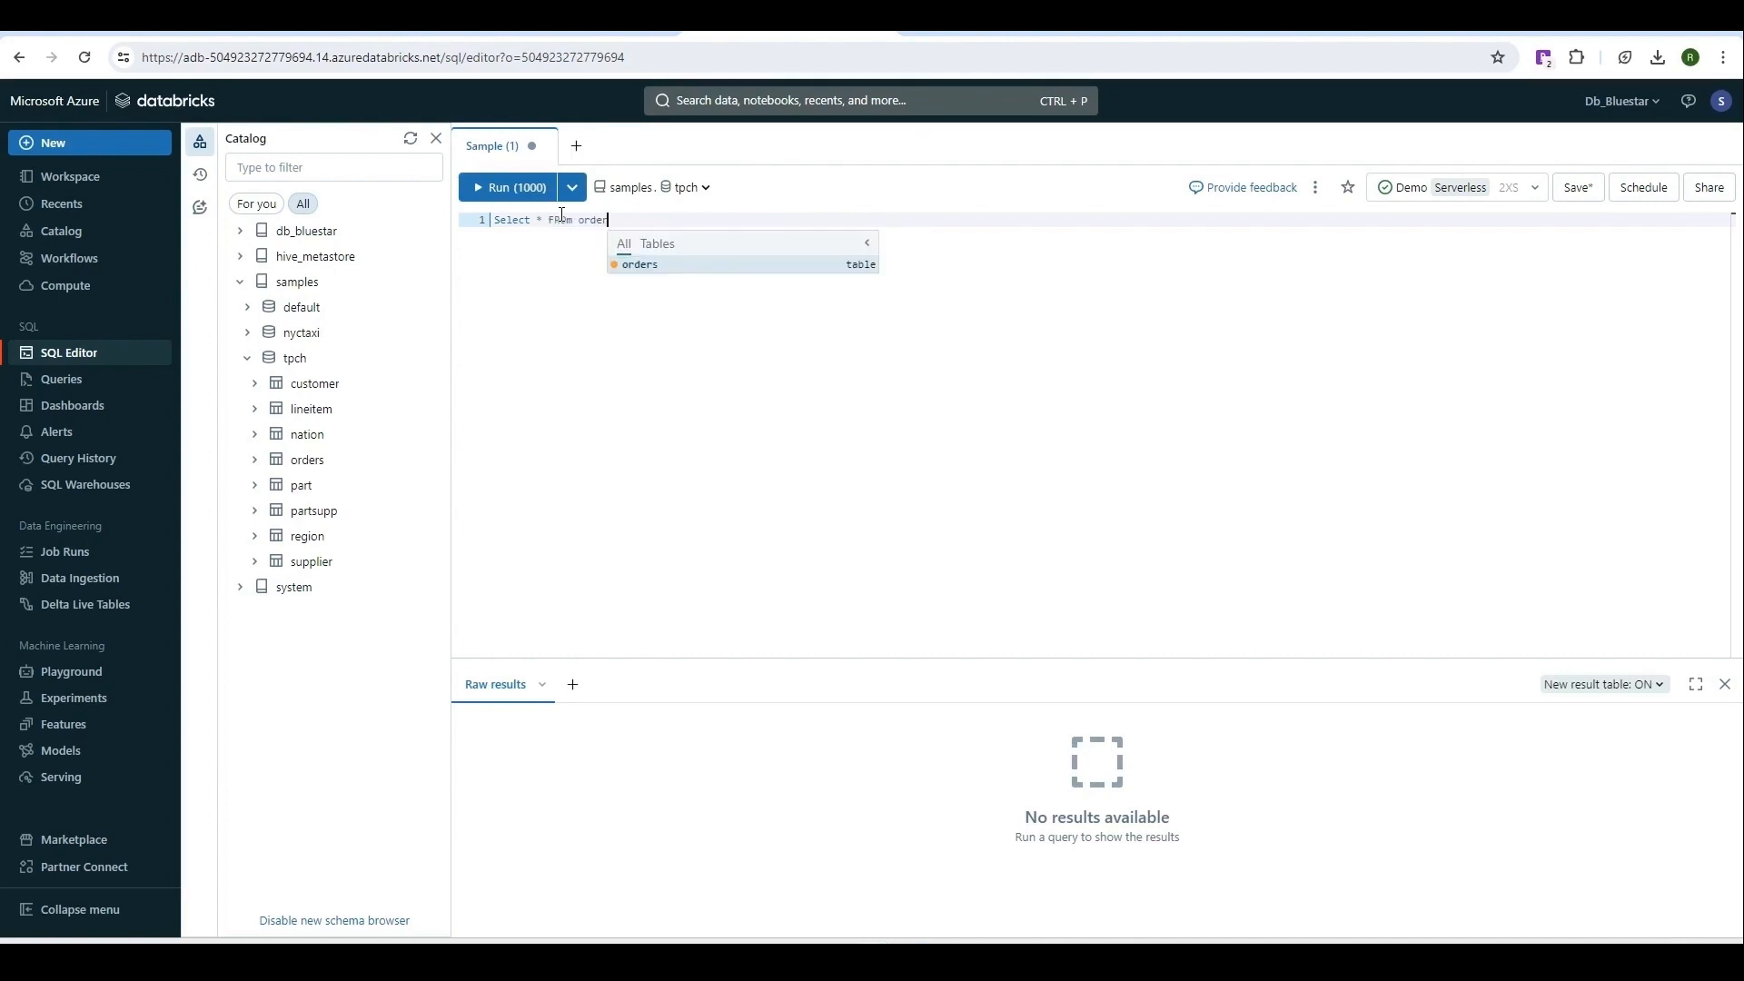
pyautogui.write('s')
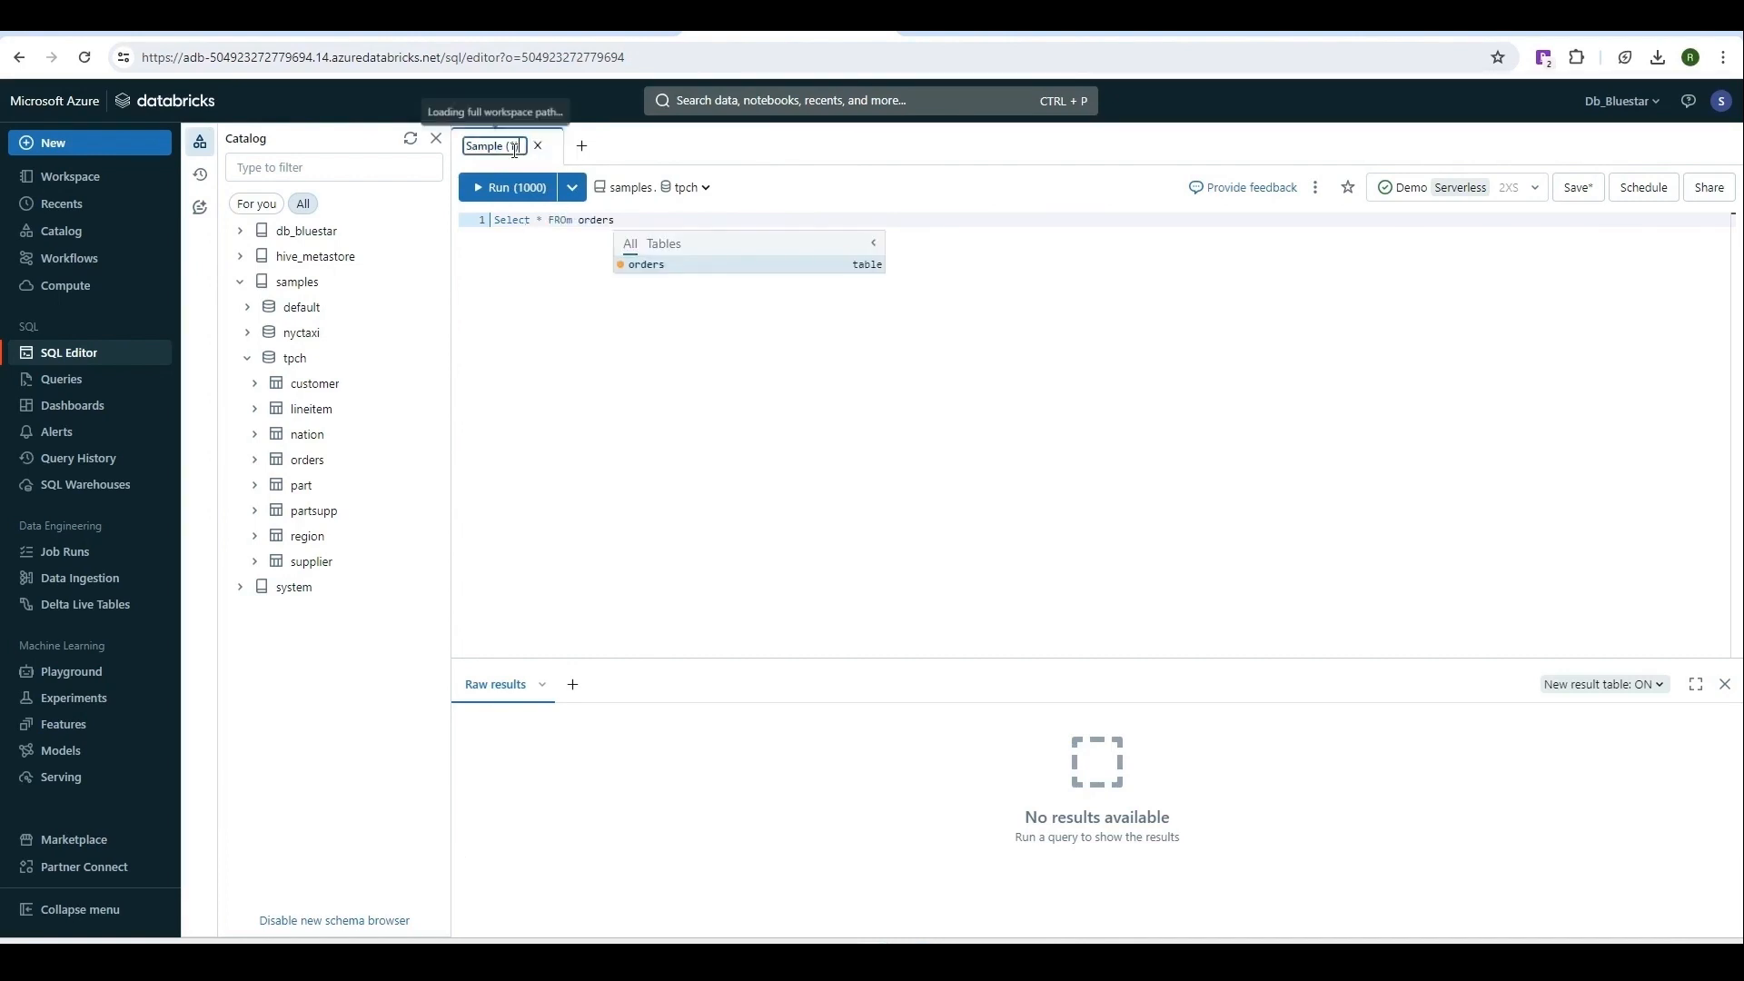
pyautogui.click(530, 272)
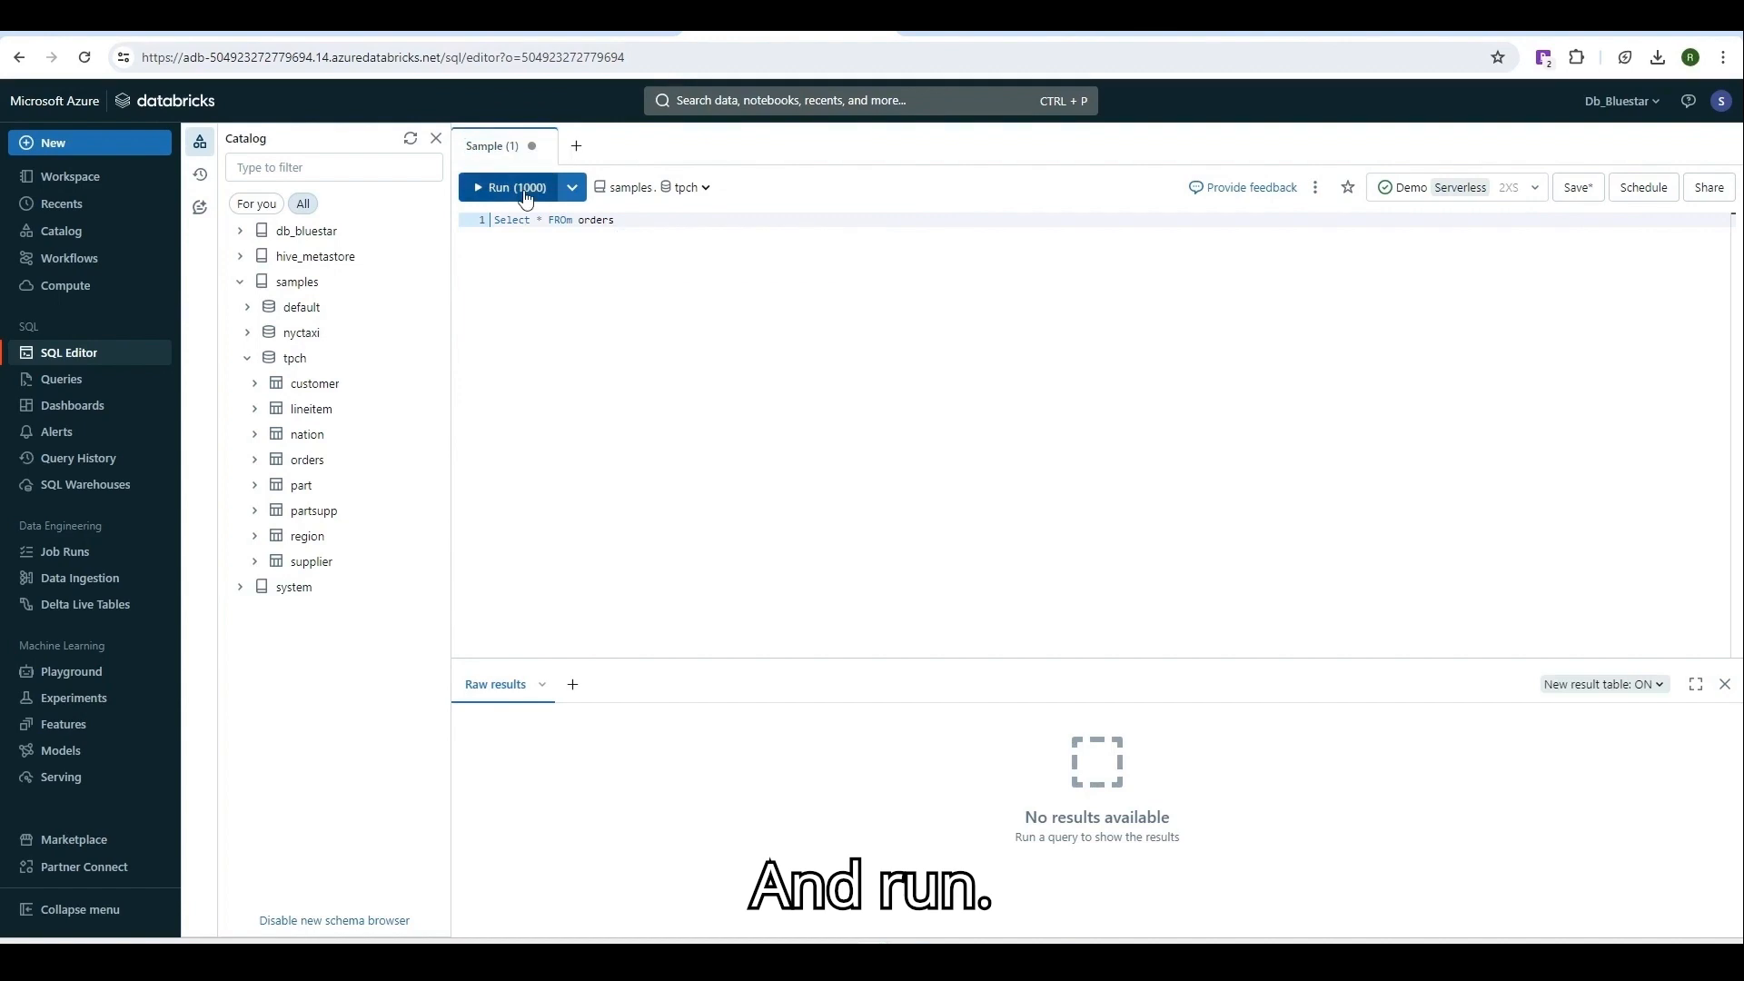
pyautogui.click(526, 199)
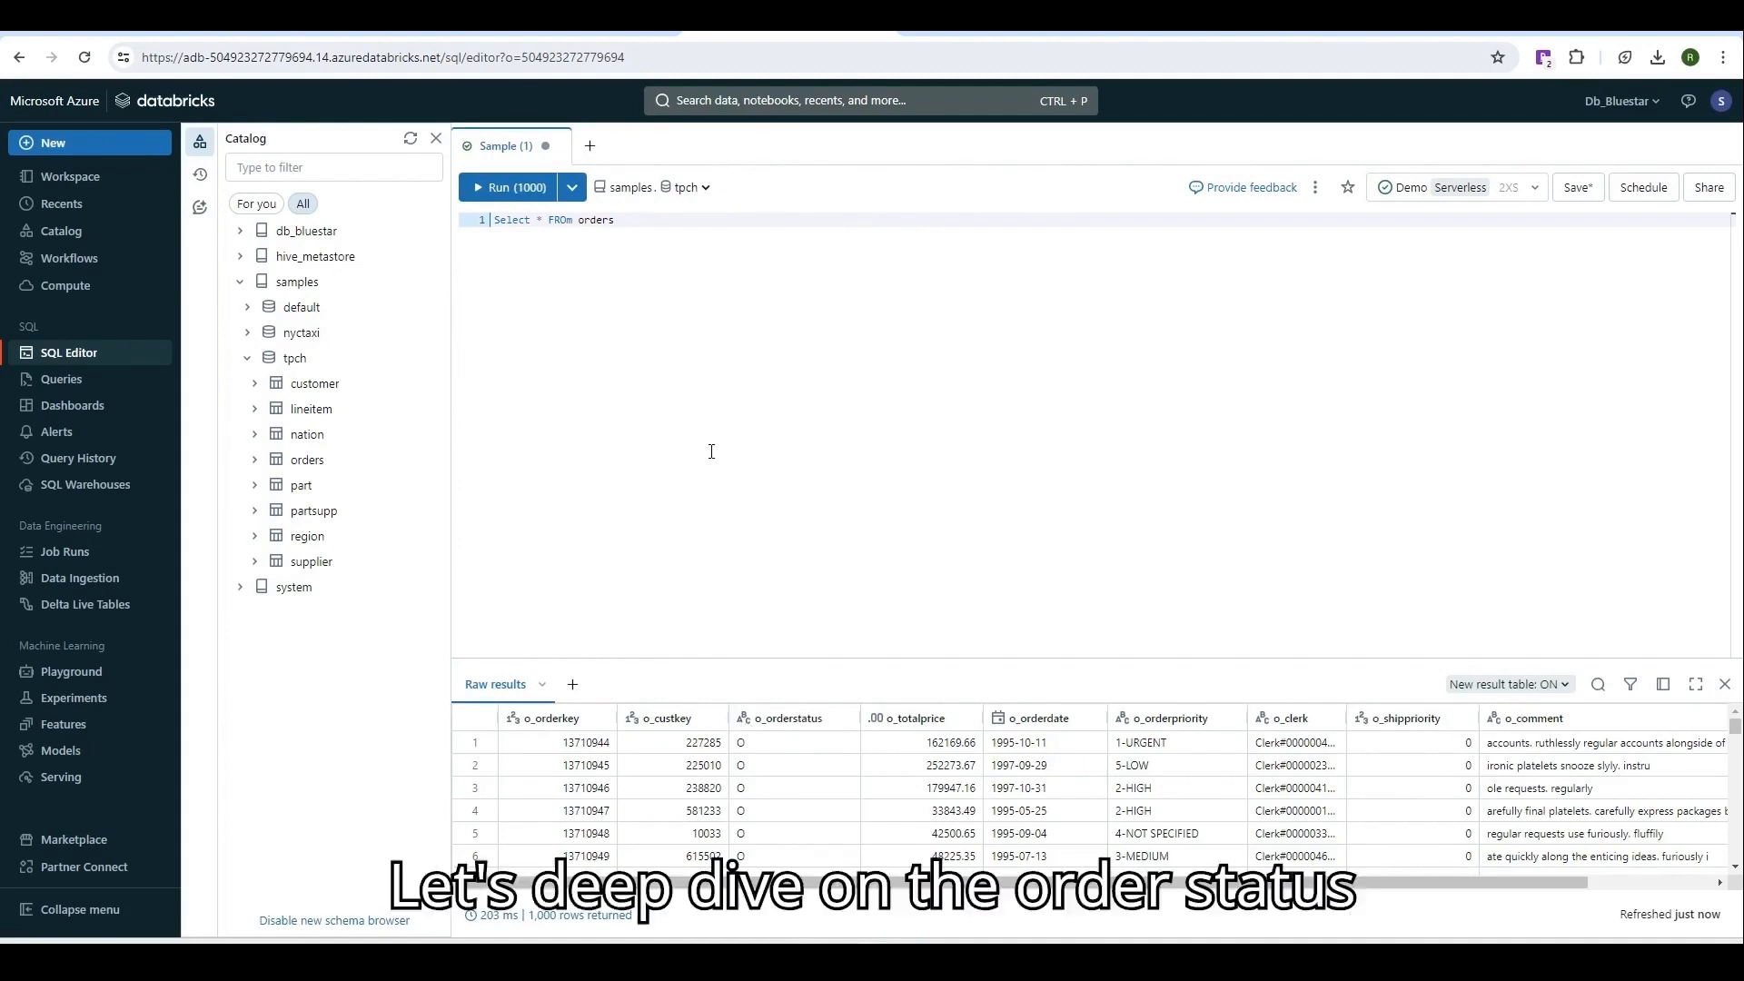
# Rewrite the query as SELECT o_orderstatus, count(o_orderstatus) ... GROUP BY o_orderstatus and run it.
pyautogui.click(544, 219)
pyautogui.press('BackSpace')
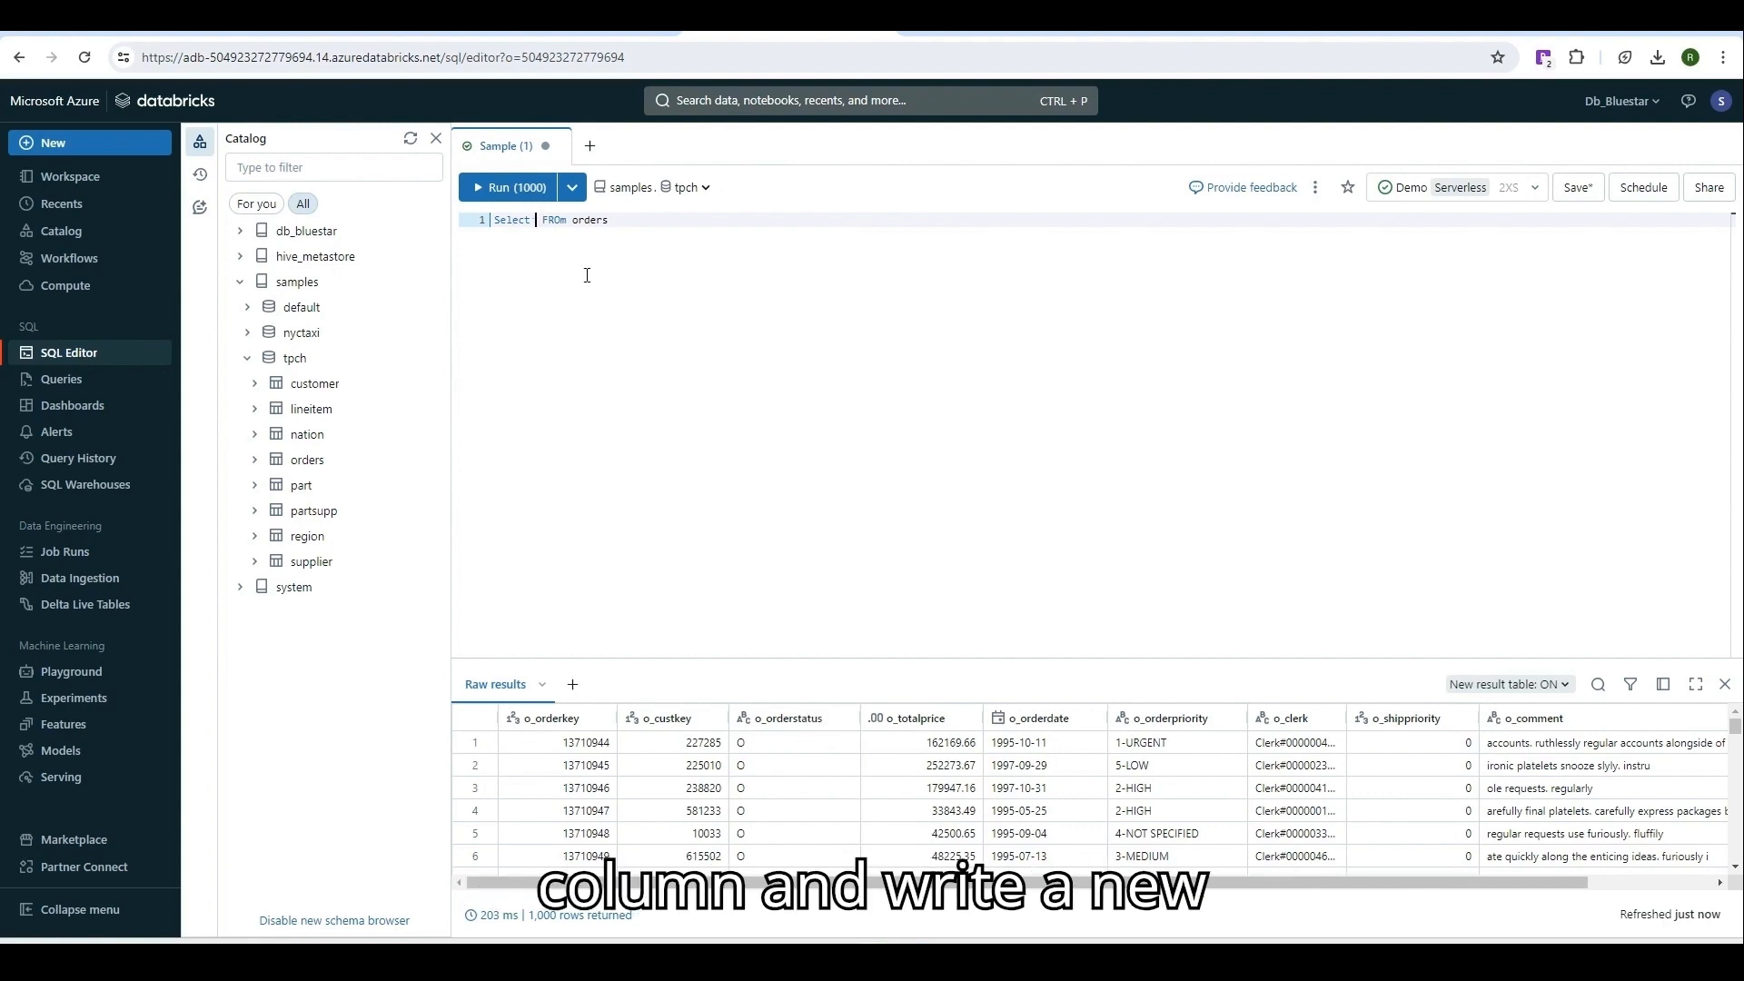
pyautogui.write('o_orderstatus')
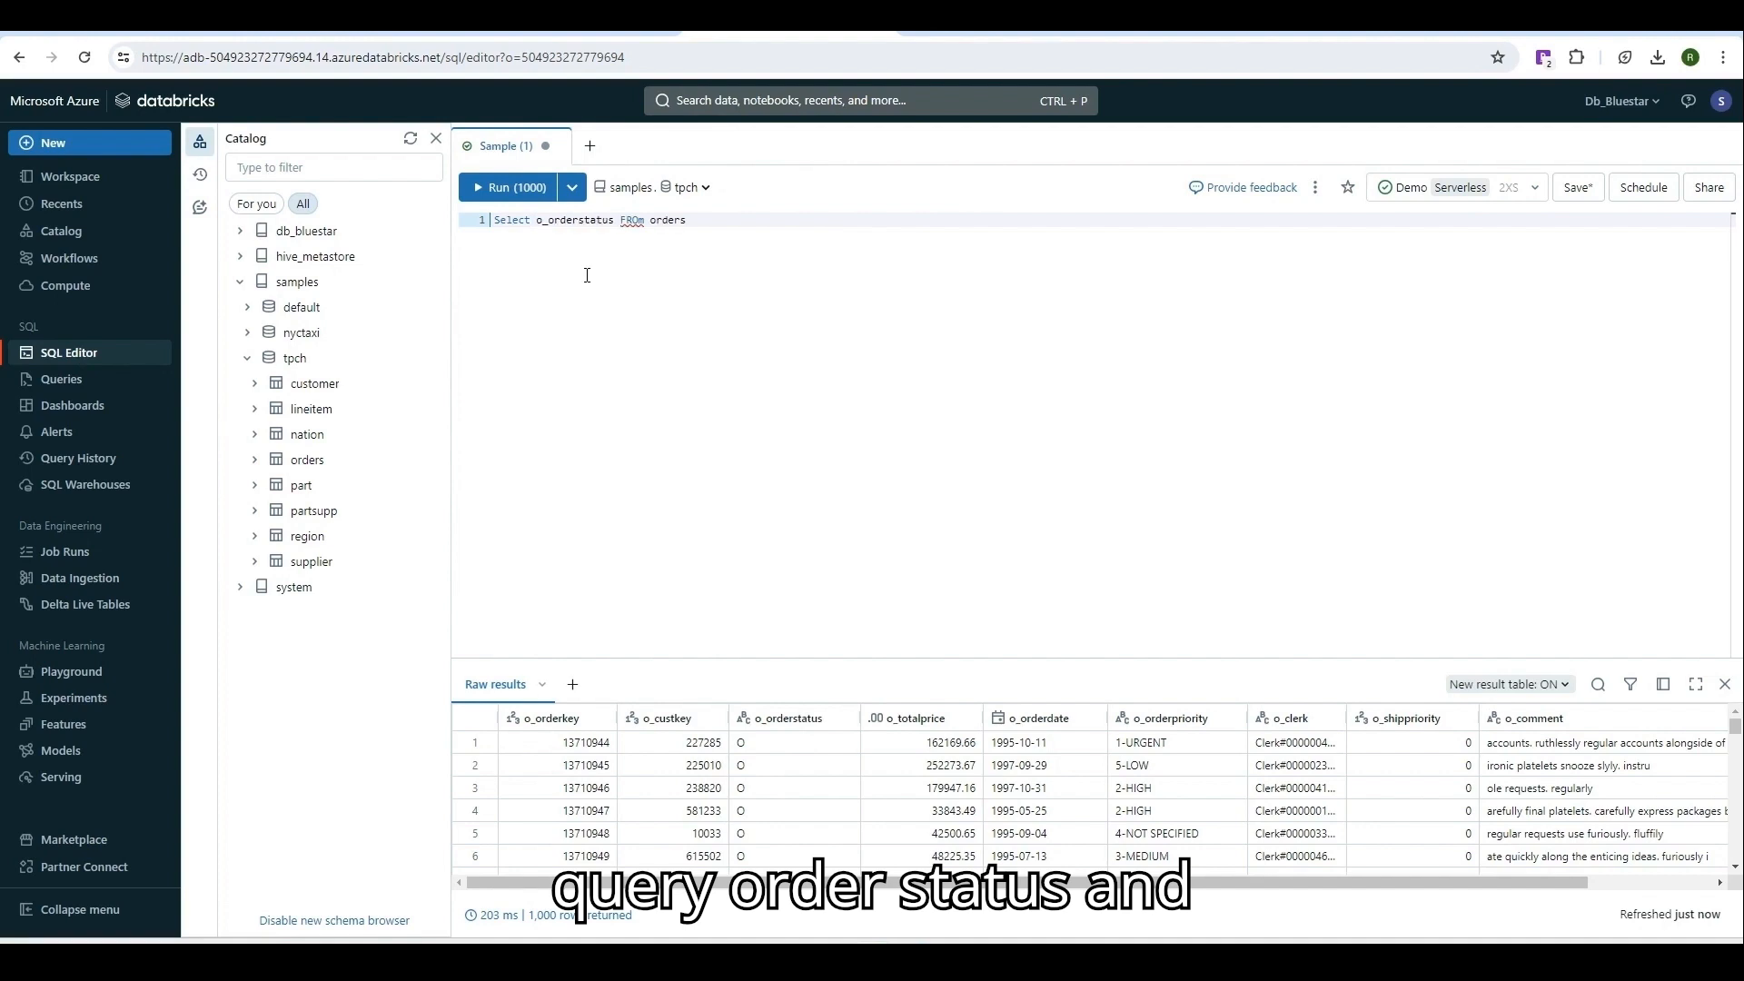
pyautogui.write(', count')
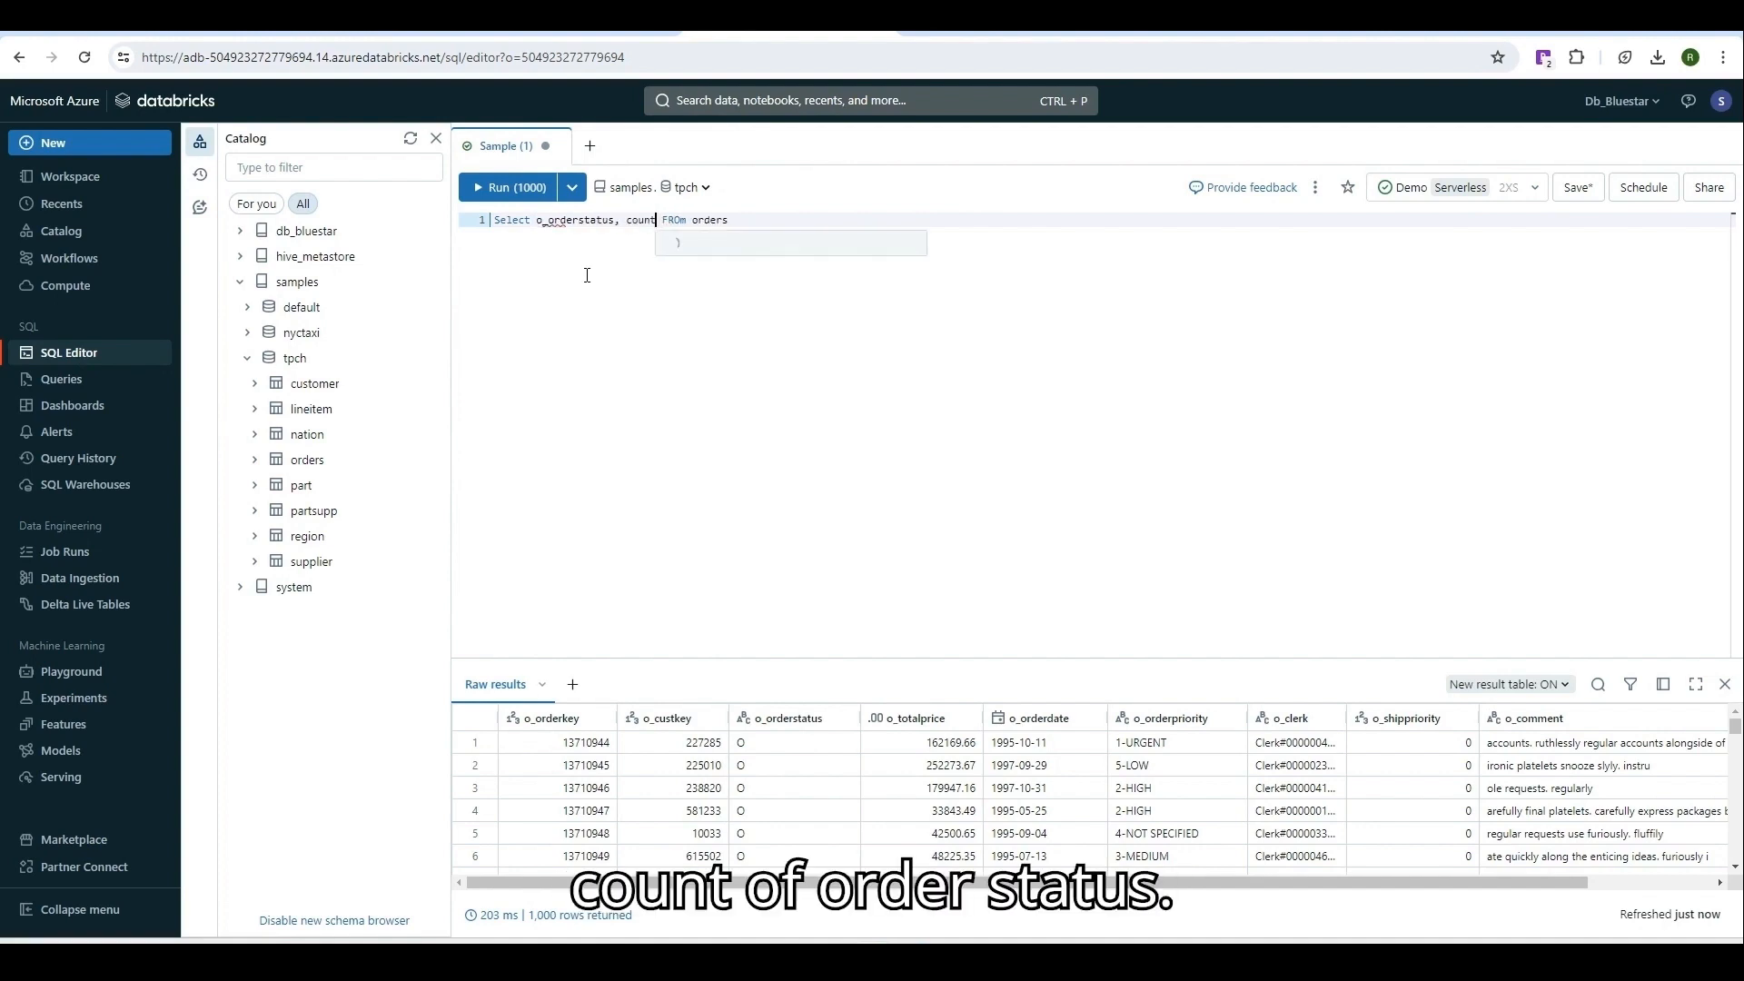
pyautogui.write('(')
pyautogui.write('o_orderstatus')
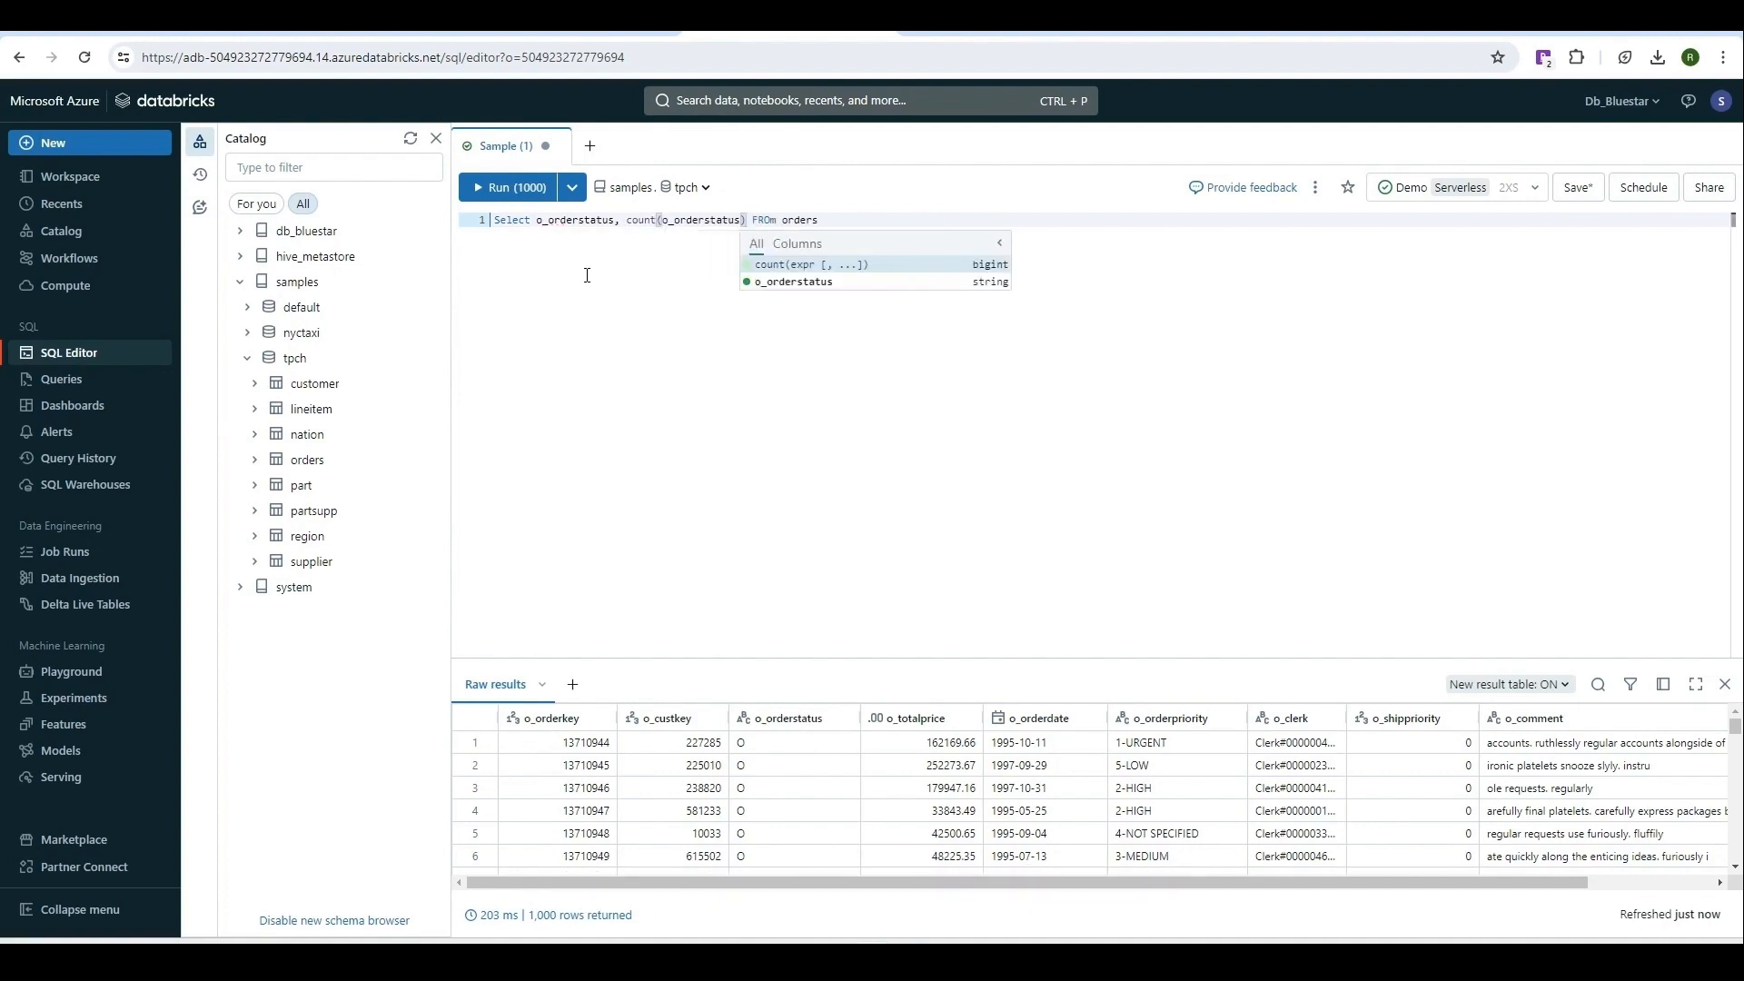
pyautogui.click(932, 217)
pyautogui.write('G')
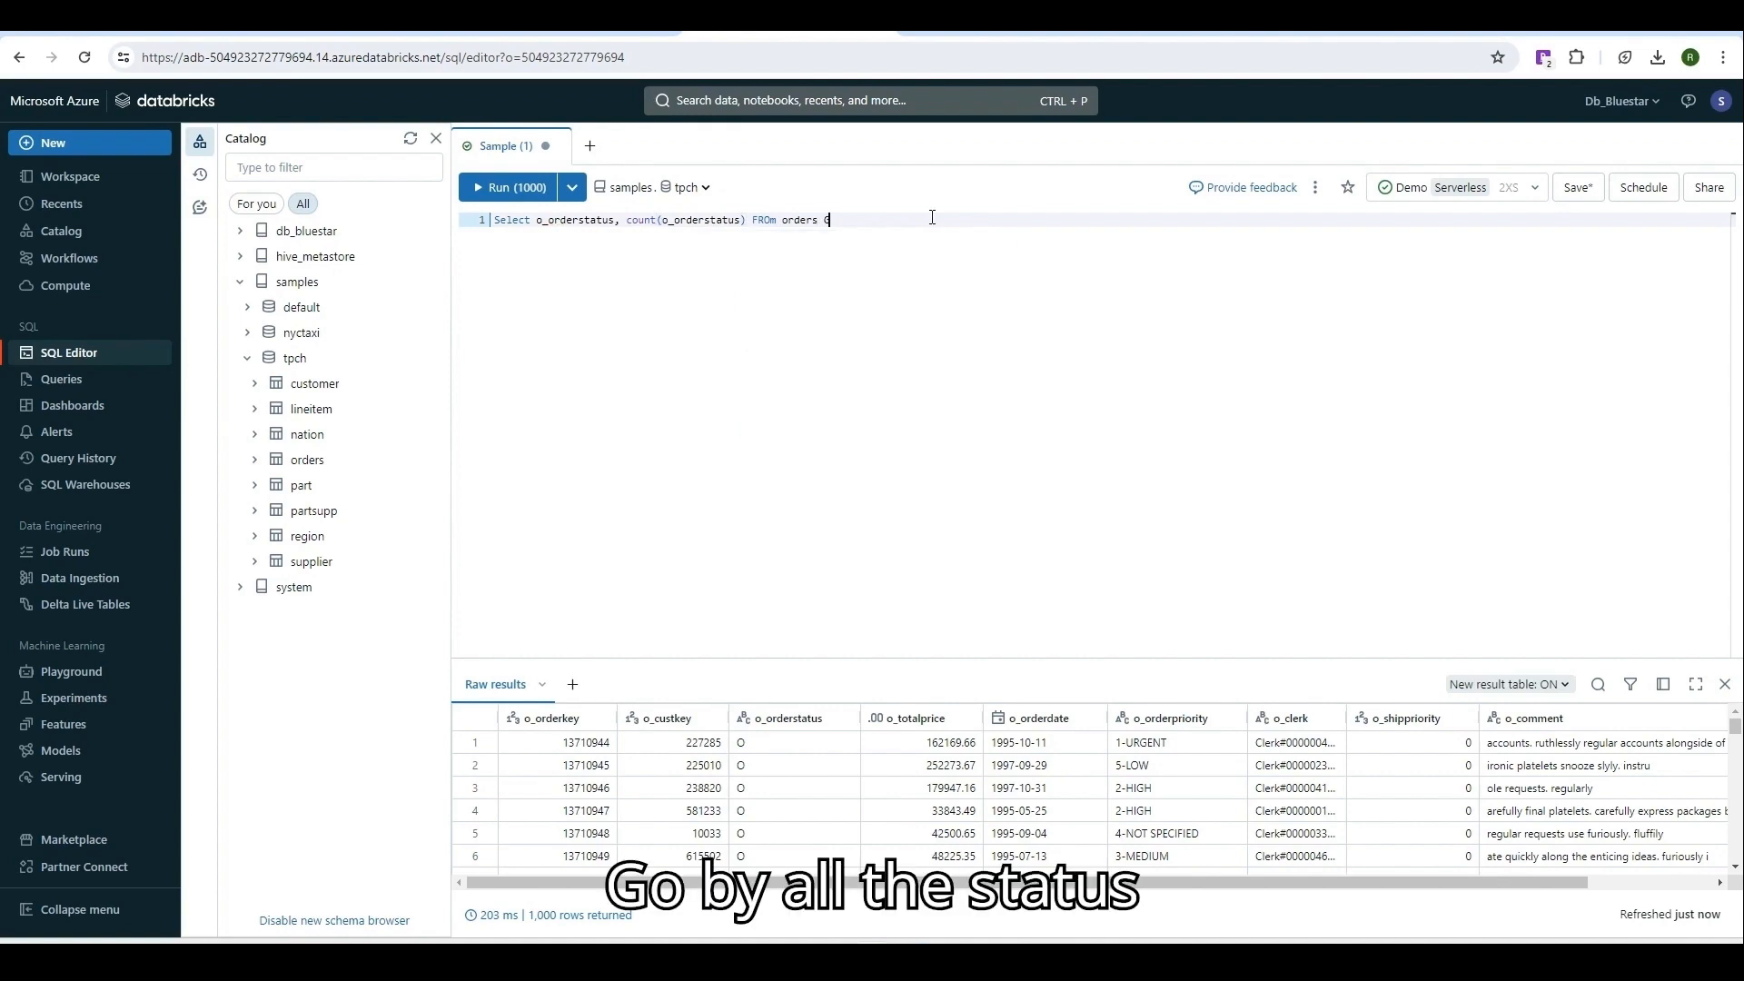
pyautogui.write('ROUP BY o_orderstatus')
pyautogui.click(516, 191)
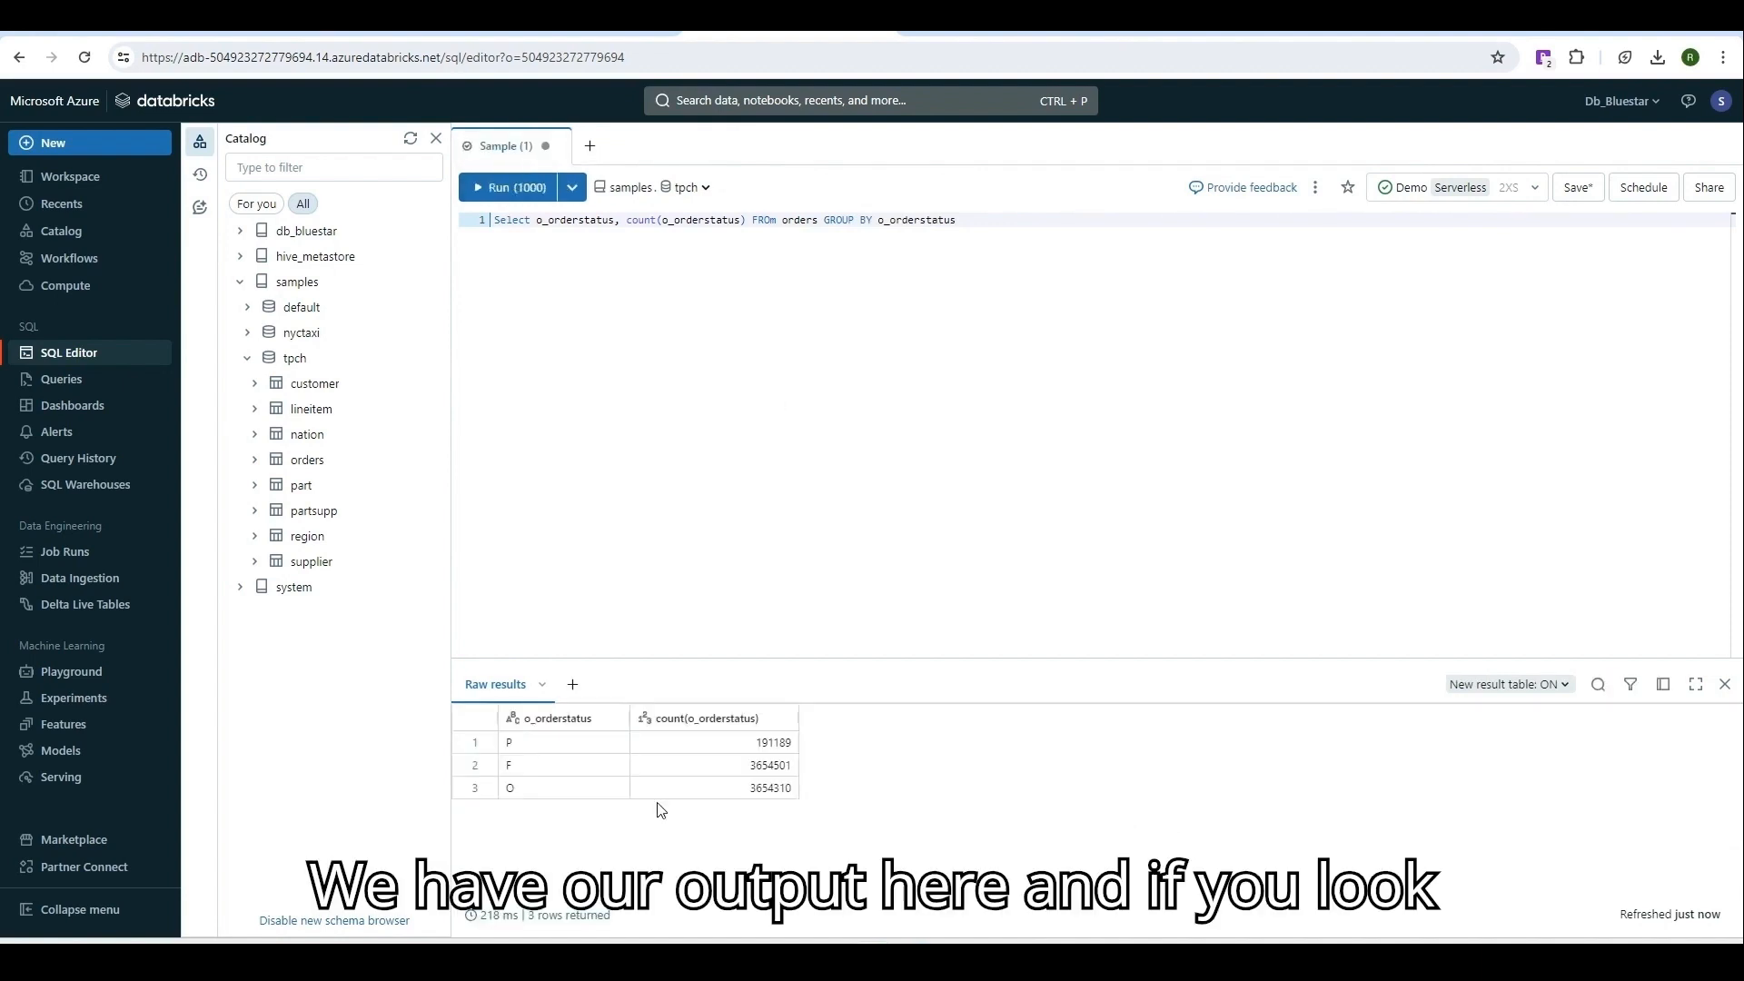
pyautogui.click(574, 688)
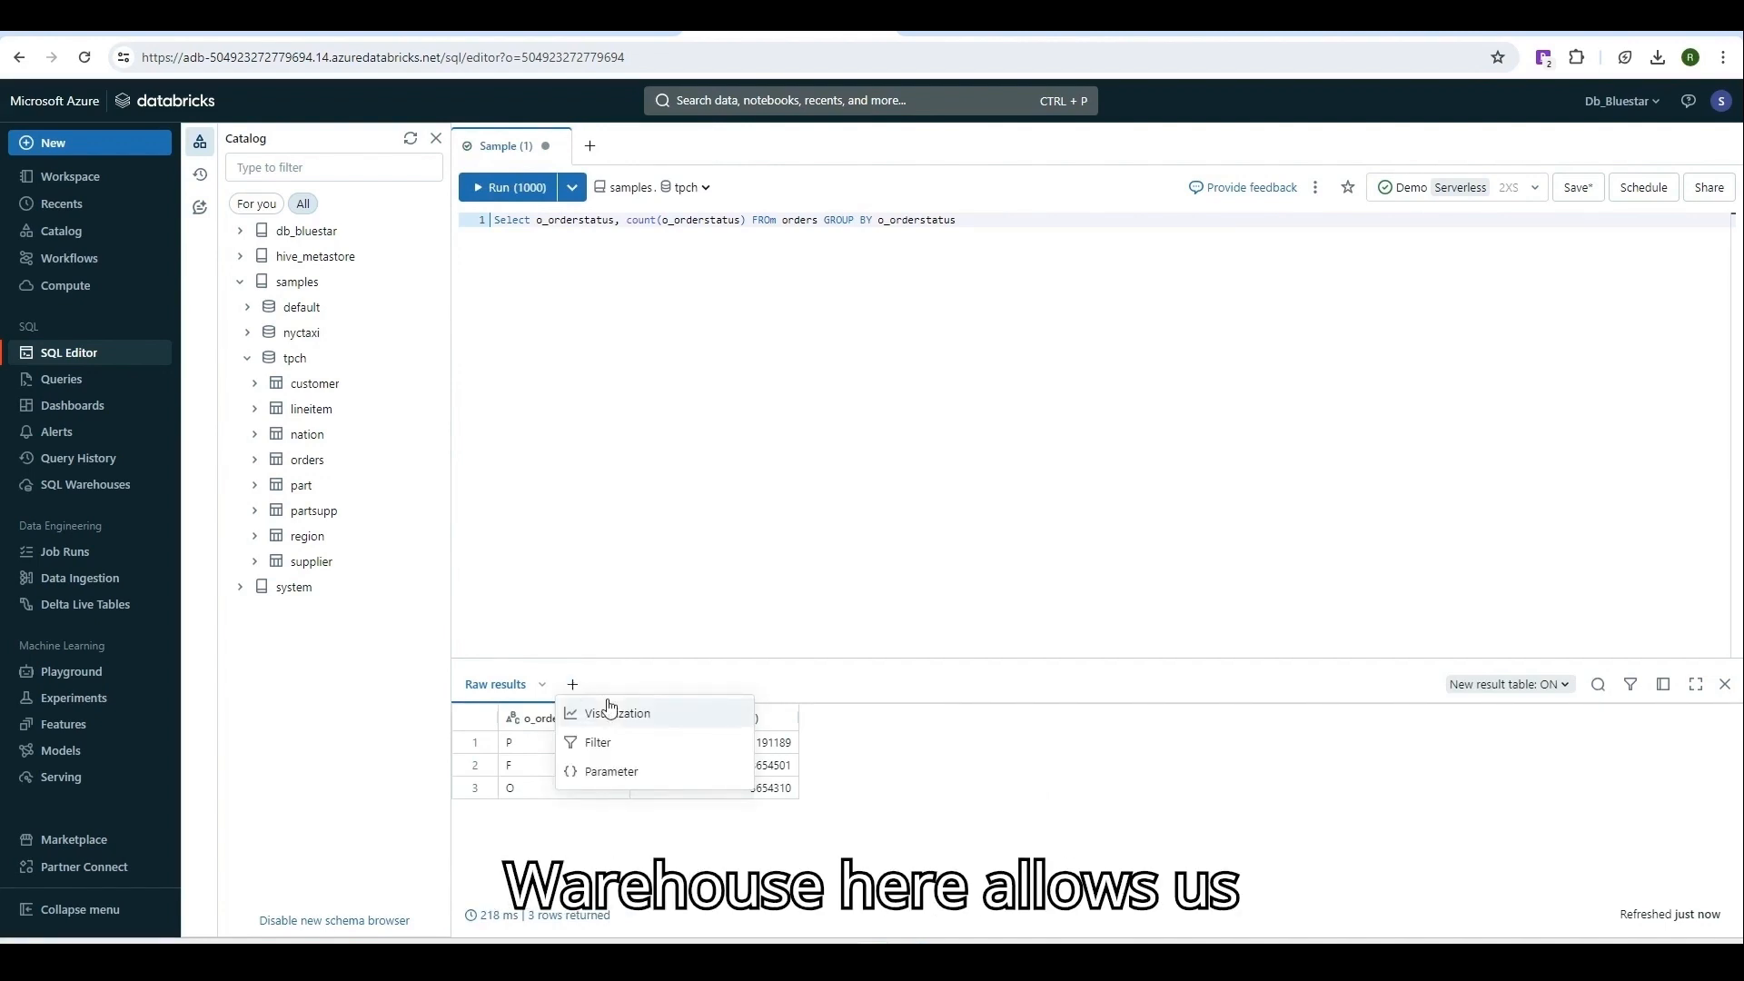
# Add a Pie visualization of count(o_orderstatus) per order status and save it as Pie 1.
pyautogui.click(649, 724)
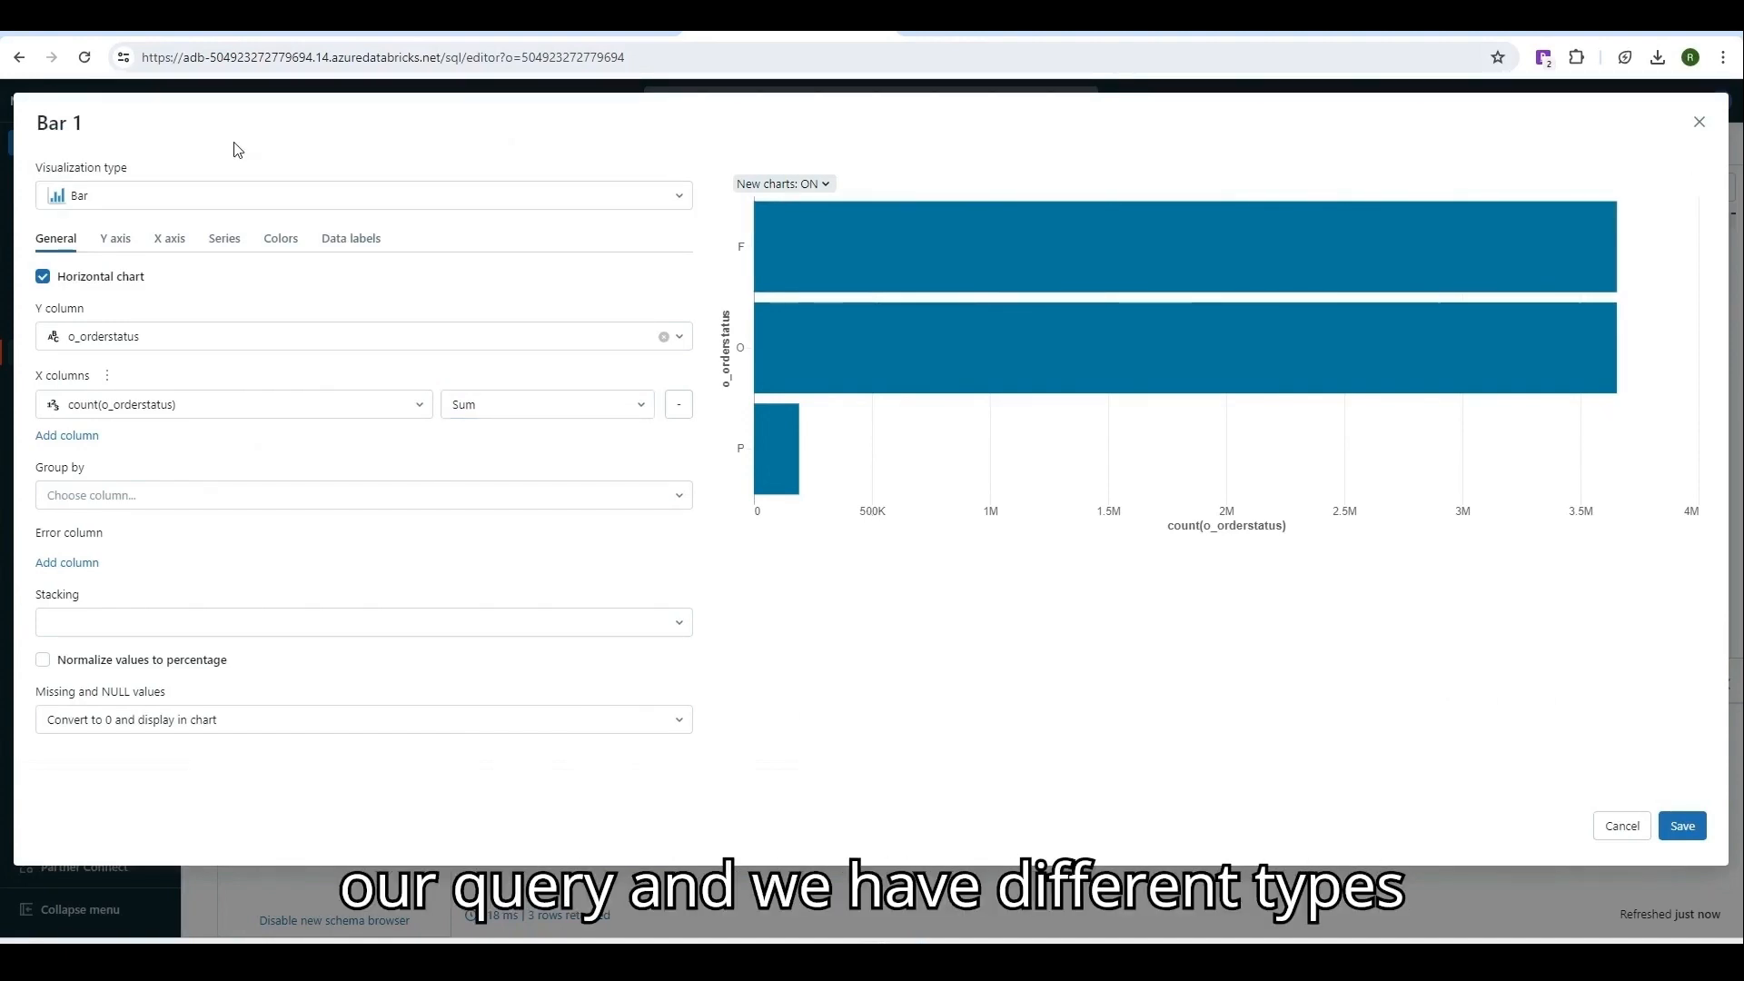
pyautogui.click(168, 192)
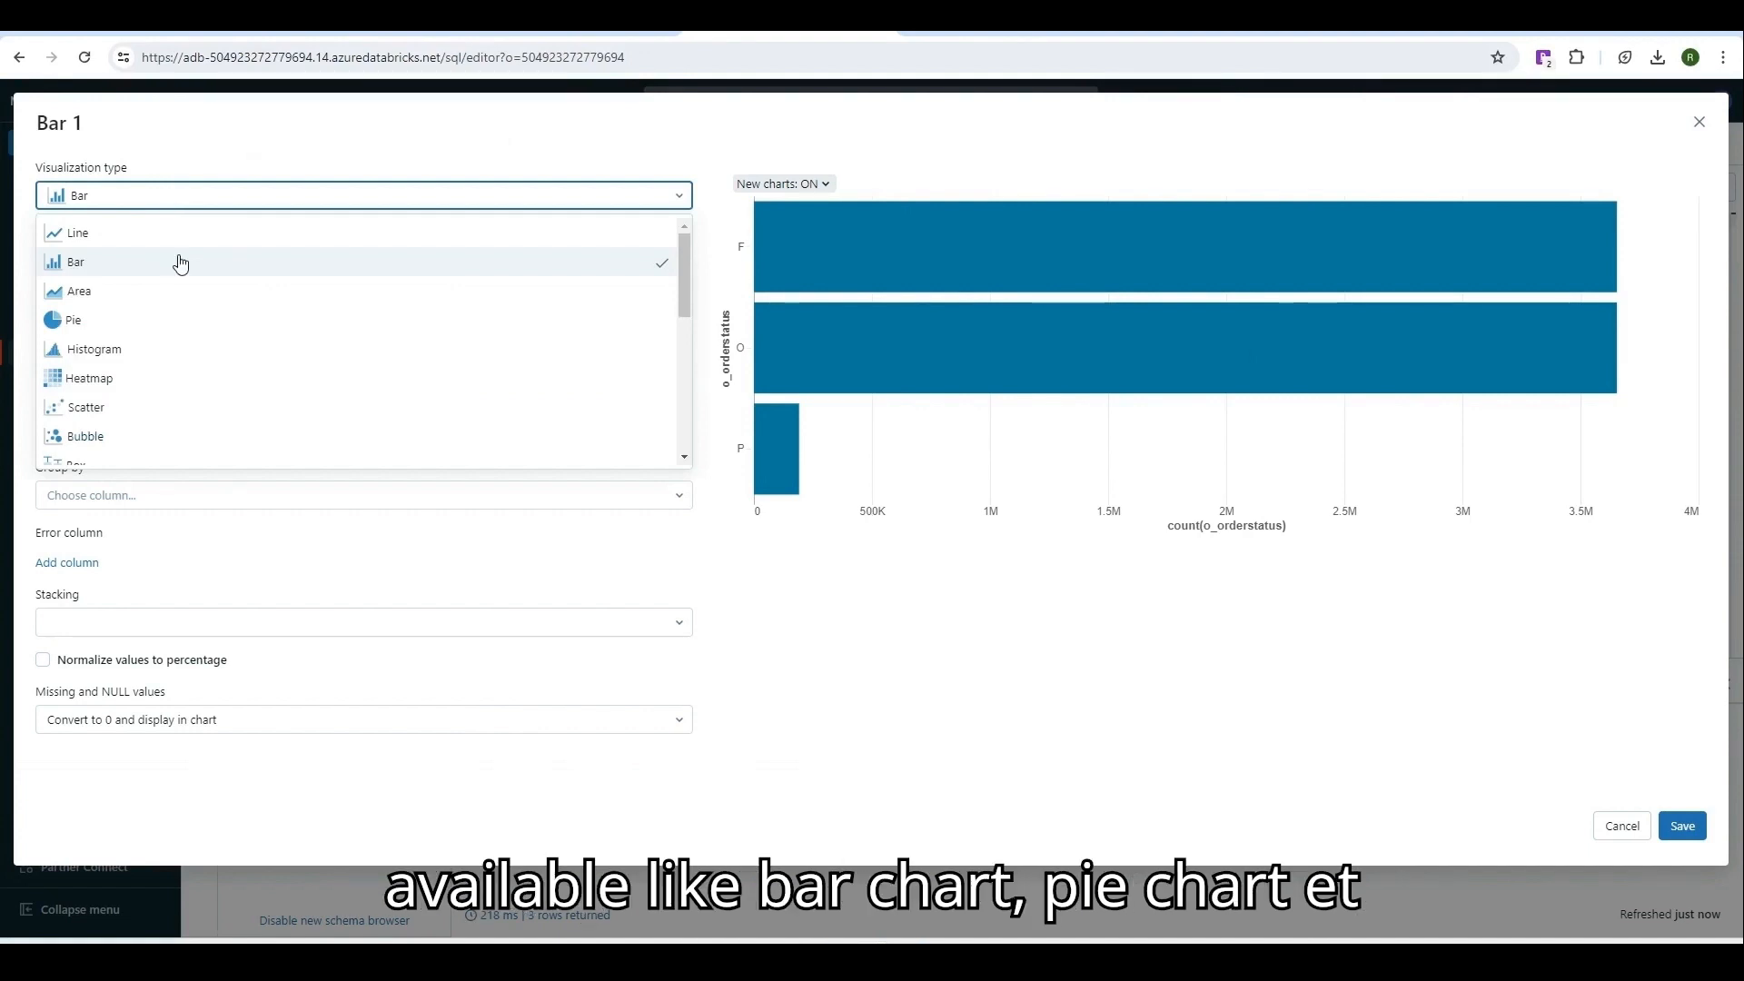
pyautogui.click(136, 319)
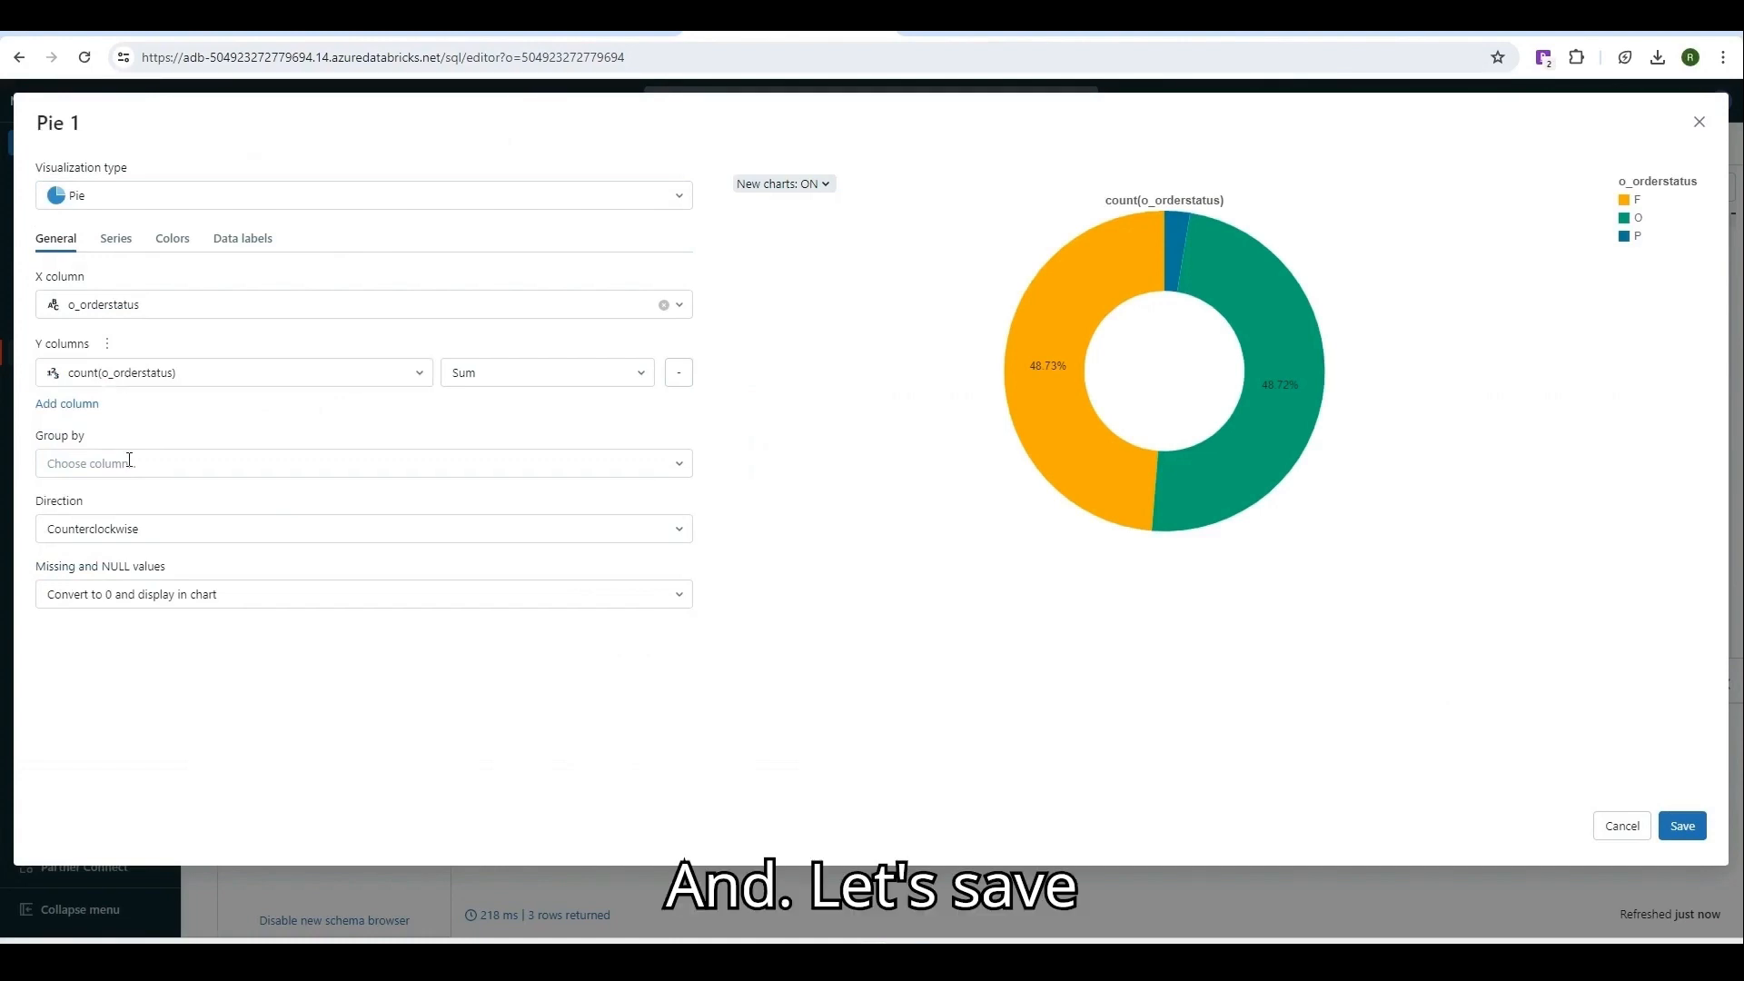
pyautogui.click(1697, 836)
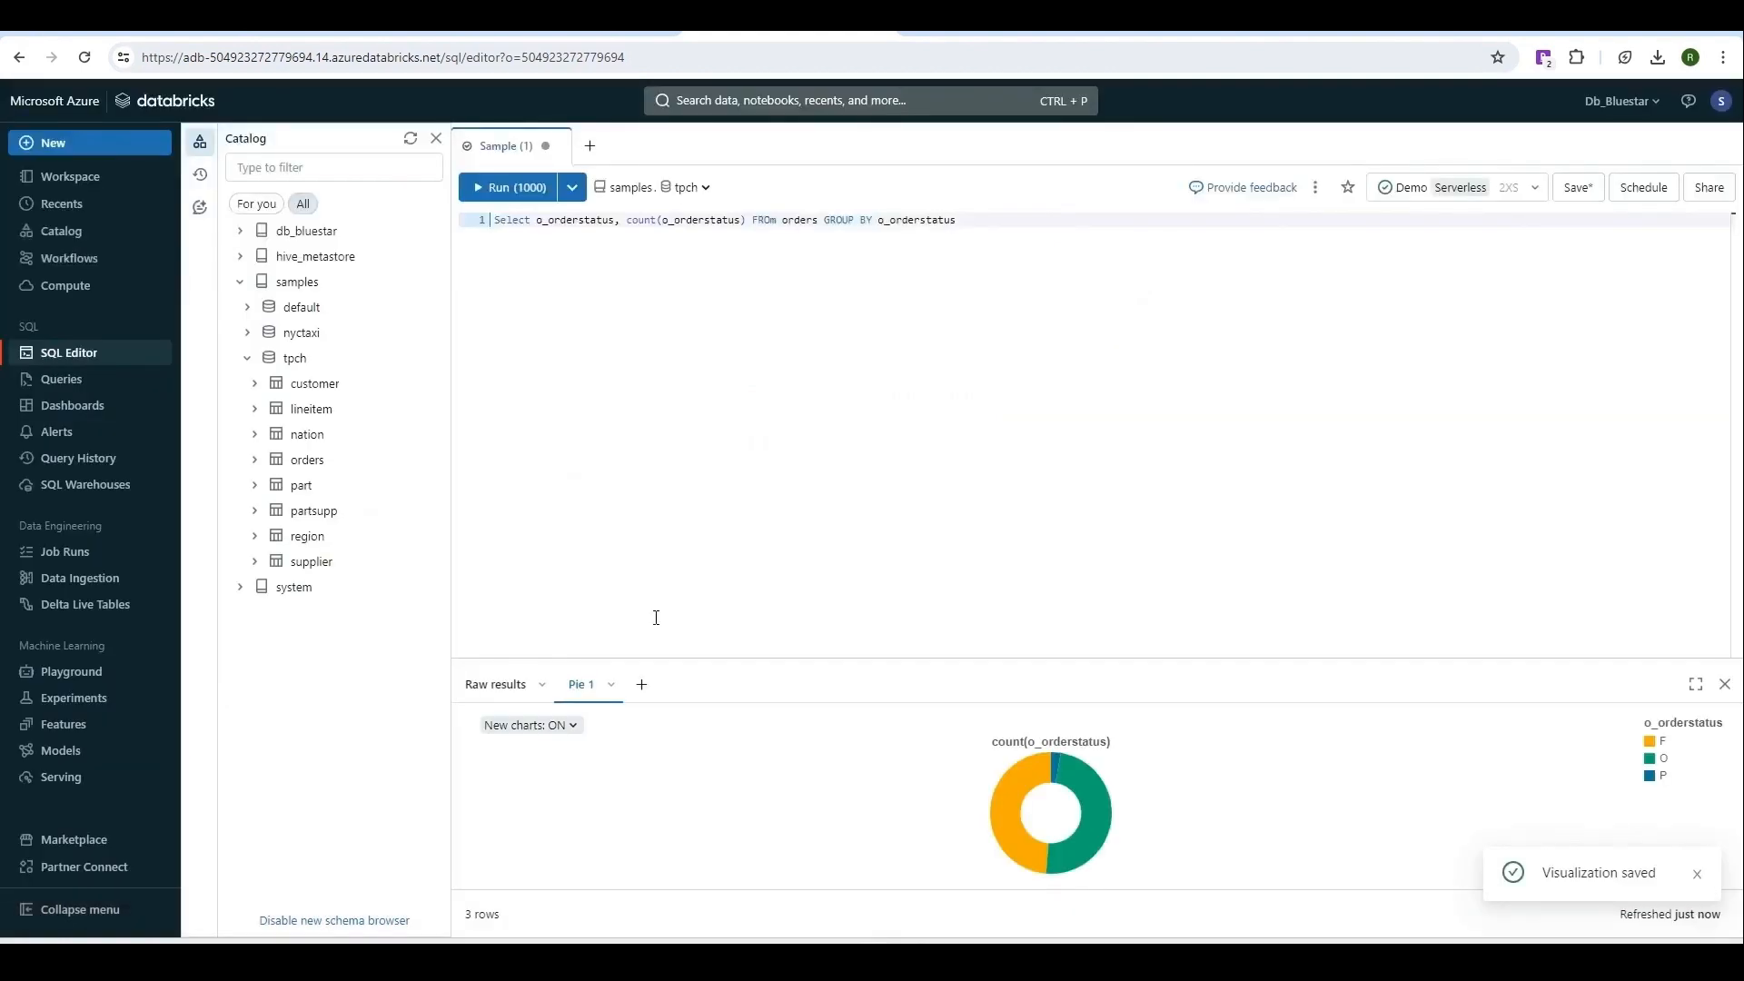
# Add the Pie 1 chart to a new legacy dashboard named 'Demo'.
pyautogui.click(612, 686)
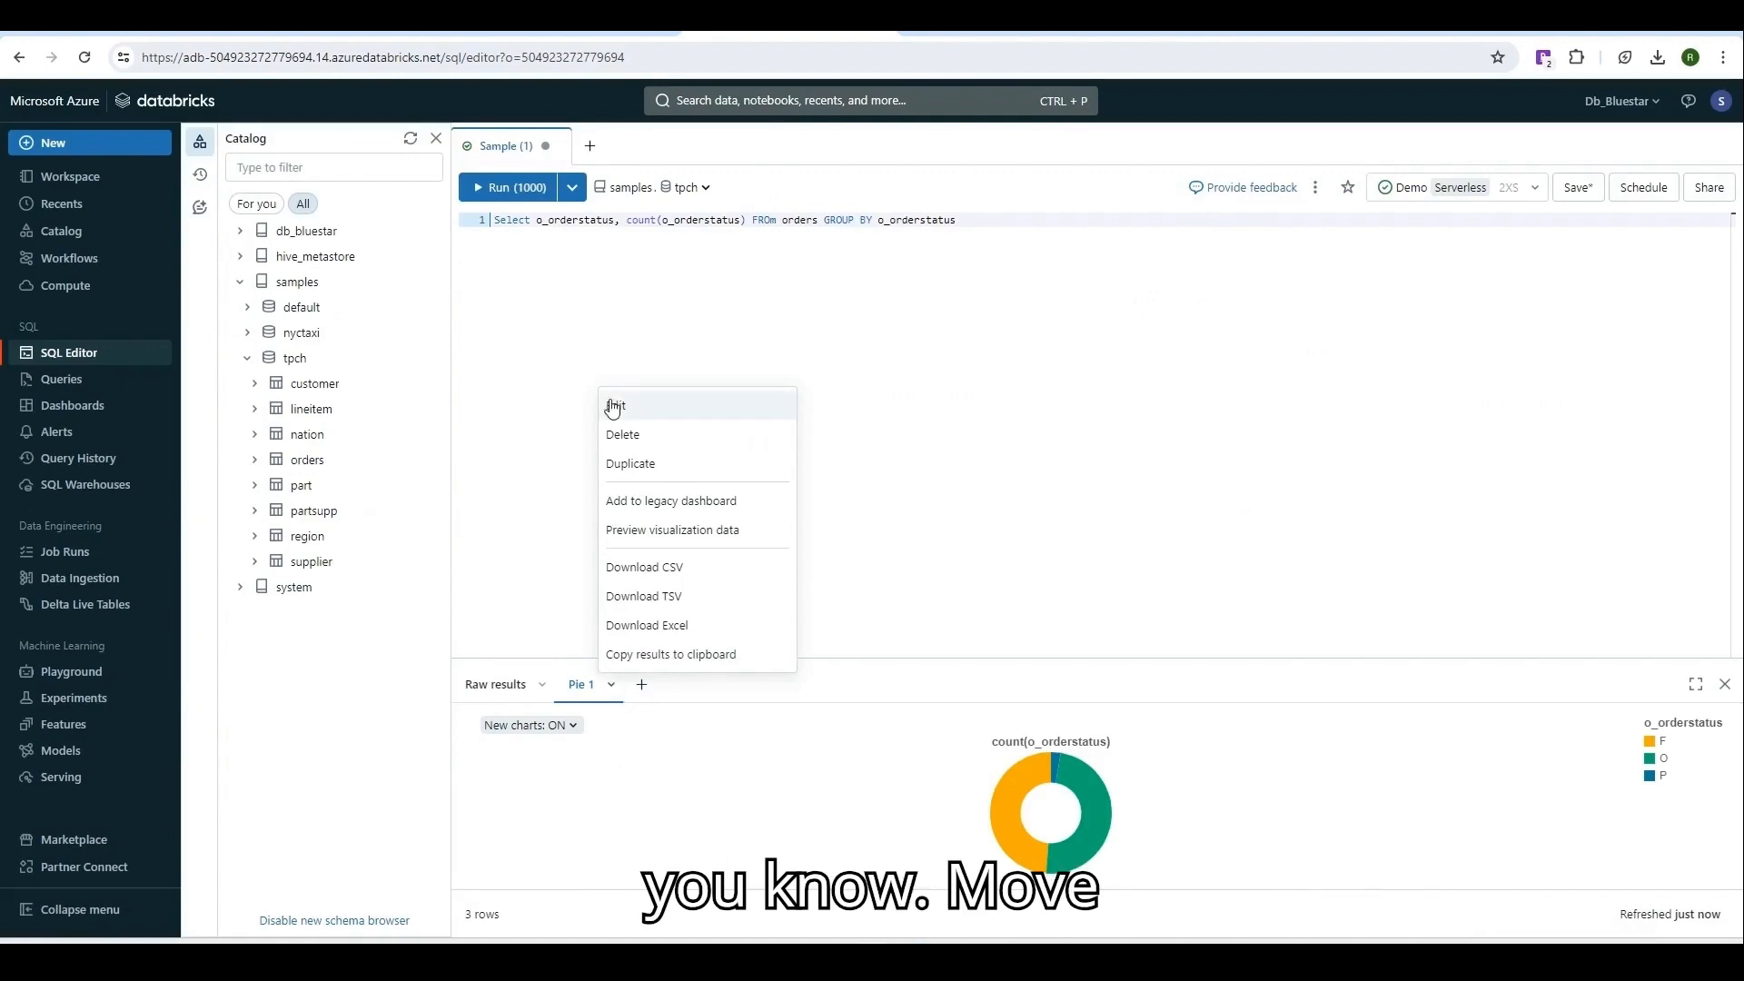
pyautogui.click(665, 504)
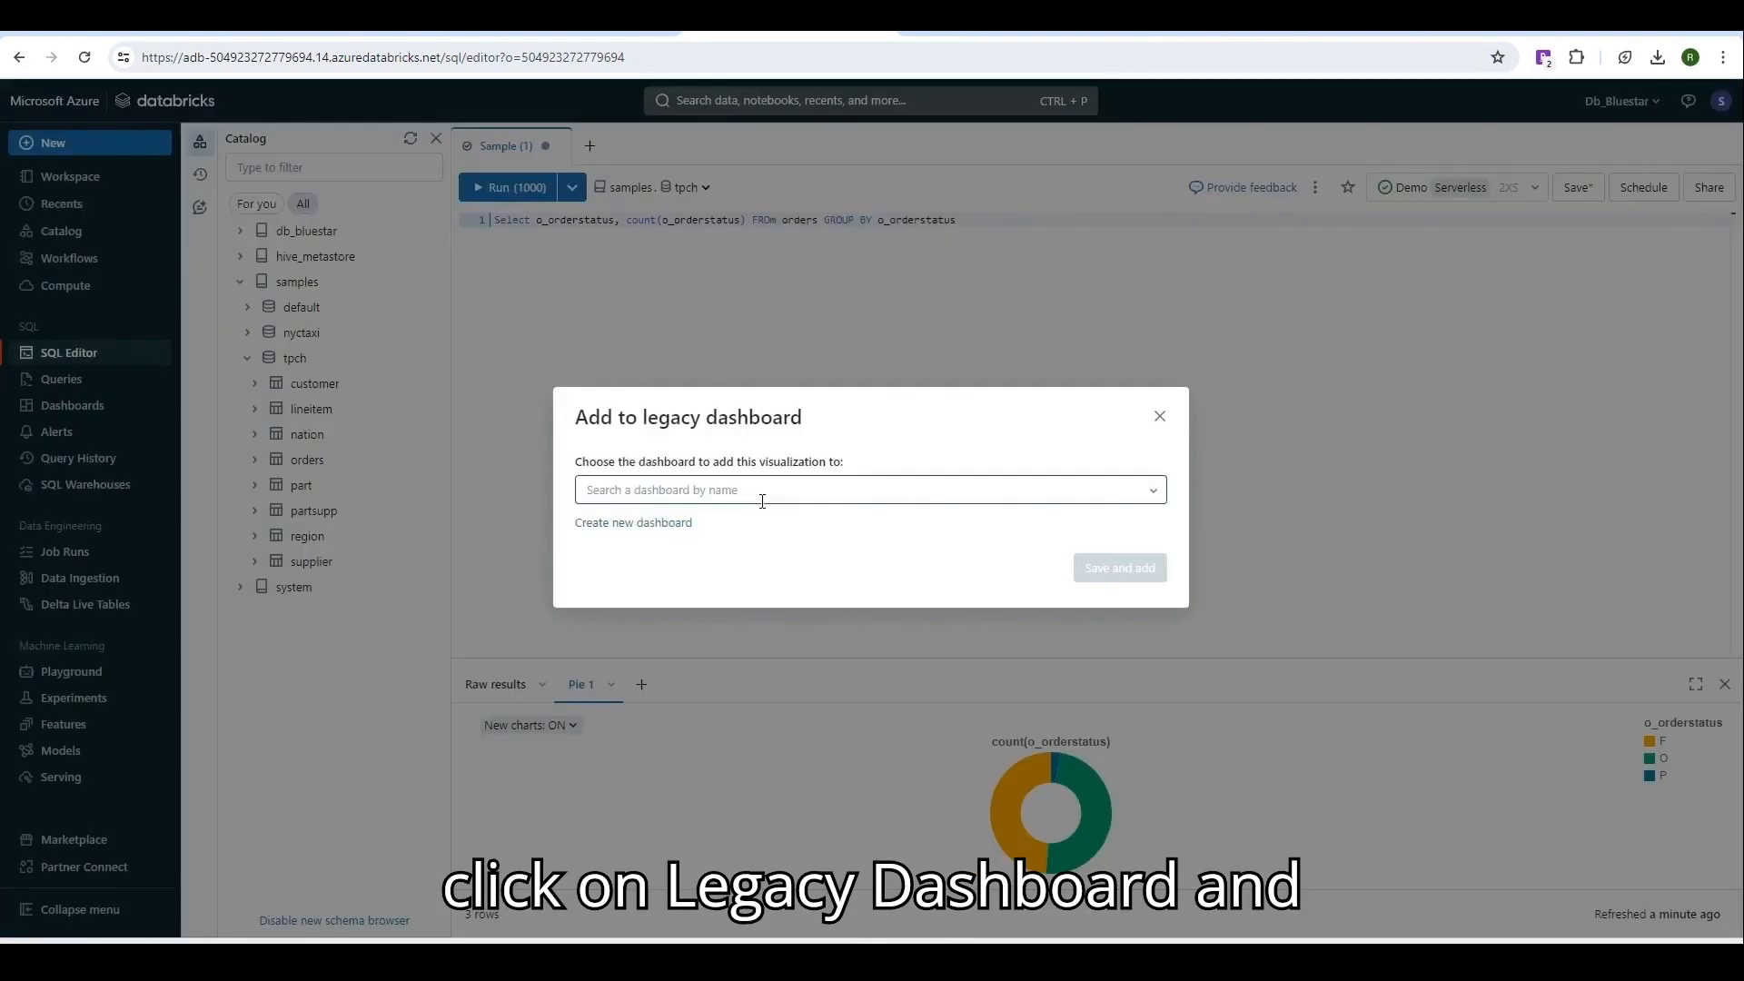
pyautogui.click(654, 524)
pyautogui.write('De')
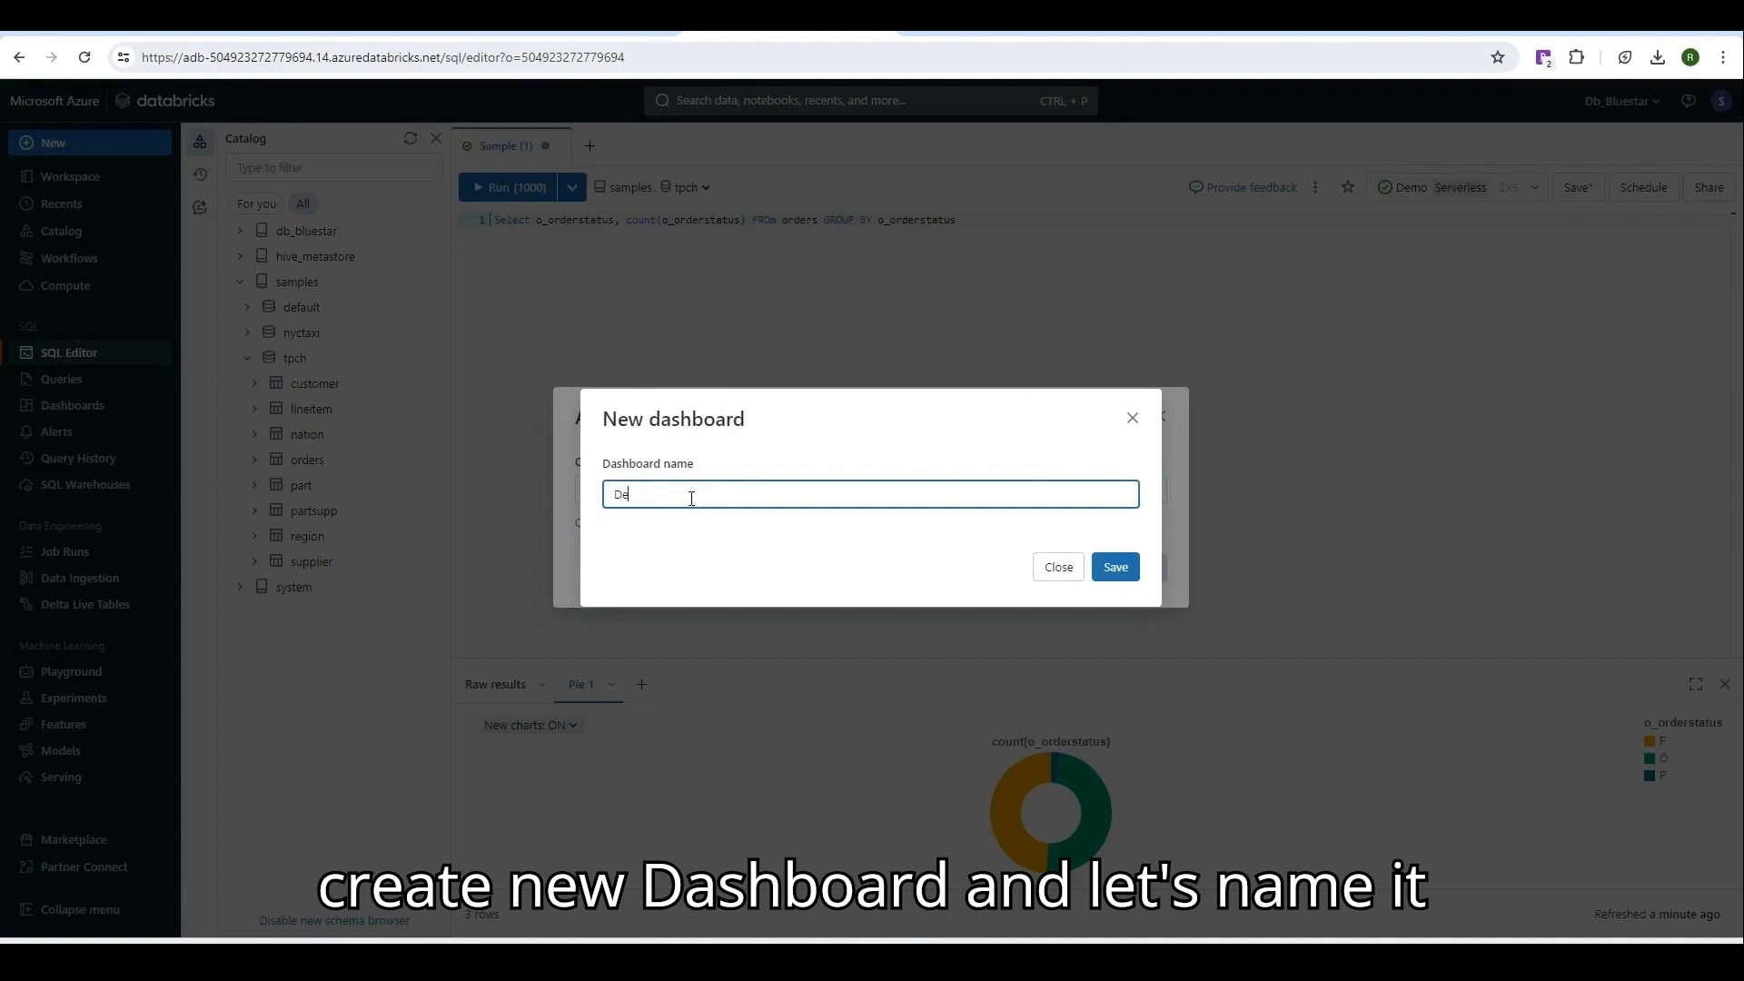
pyautogui.write('mo')
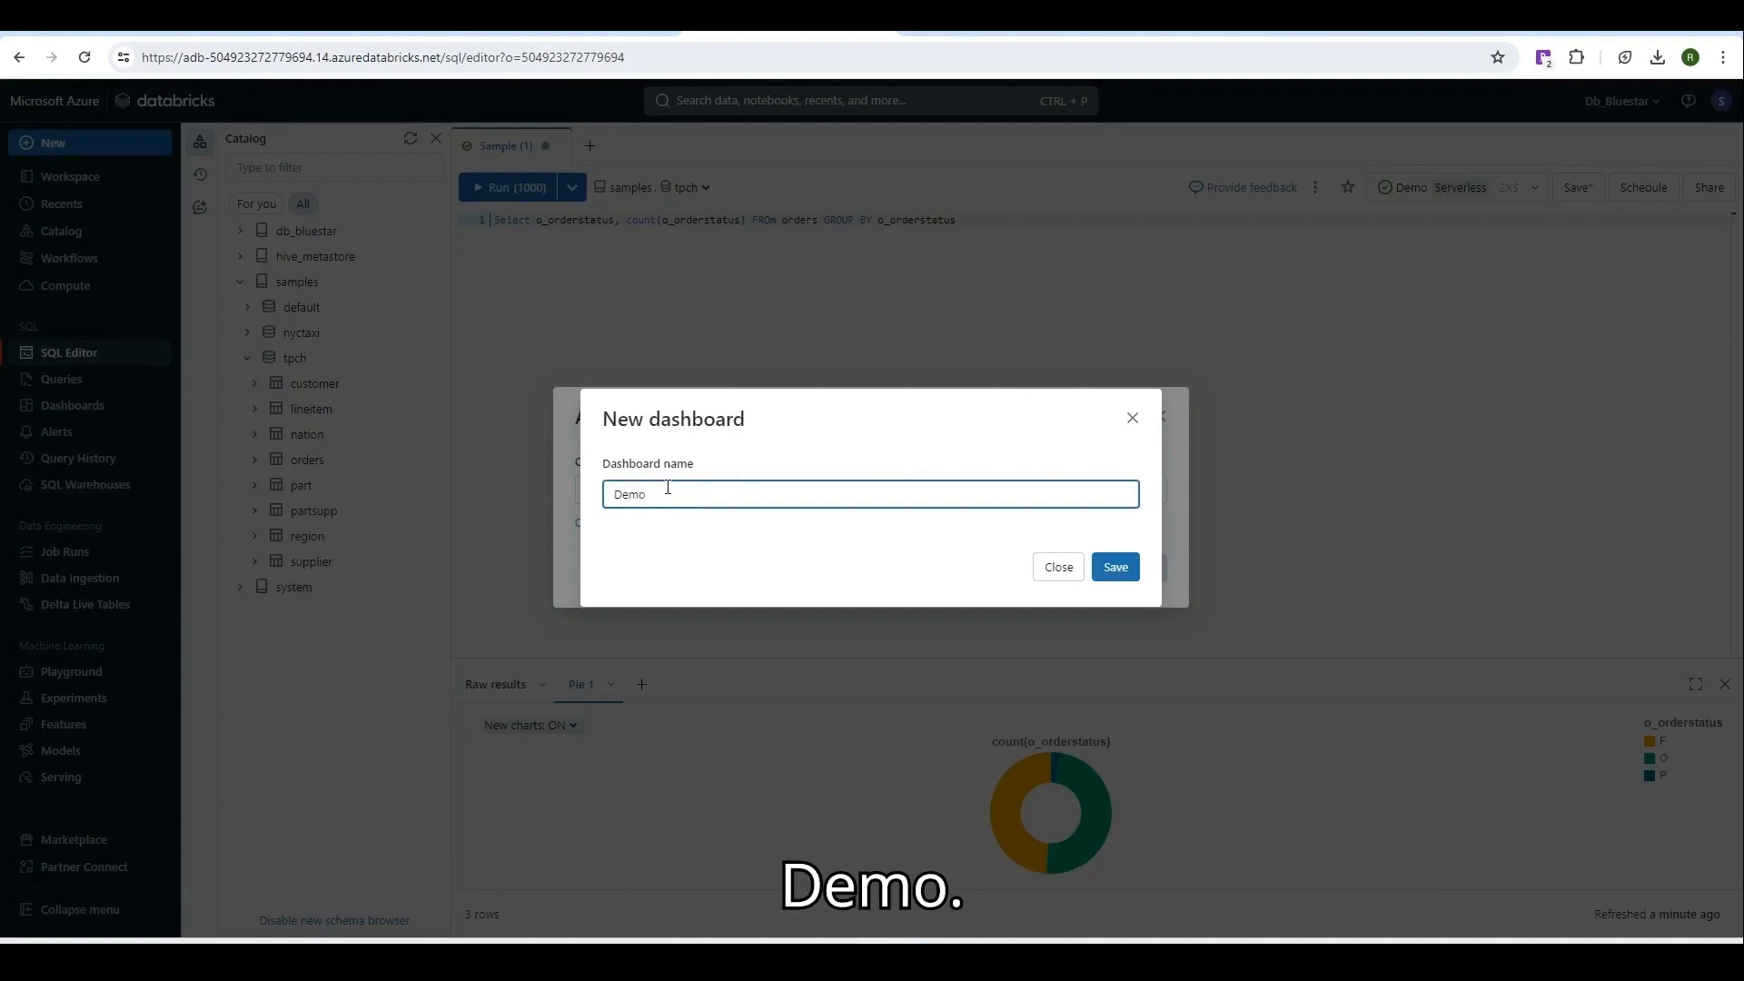
pyautogui.click(1138, 569)
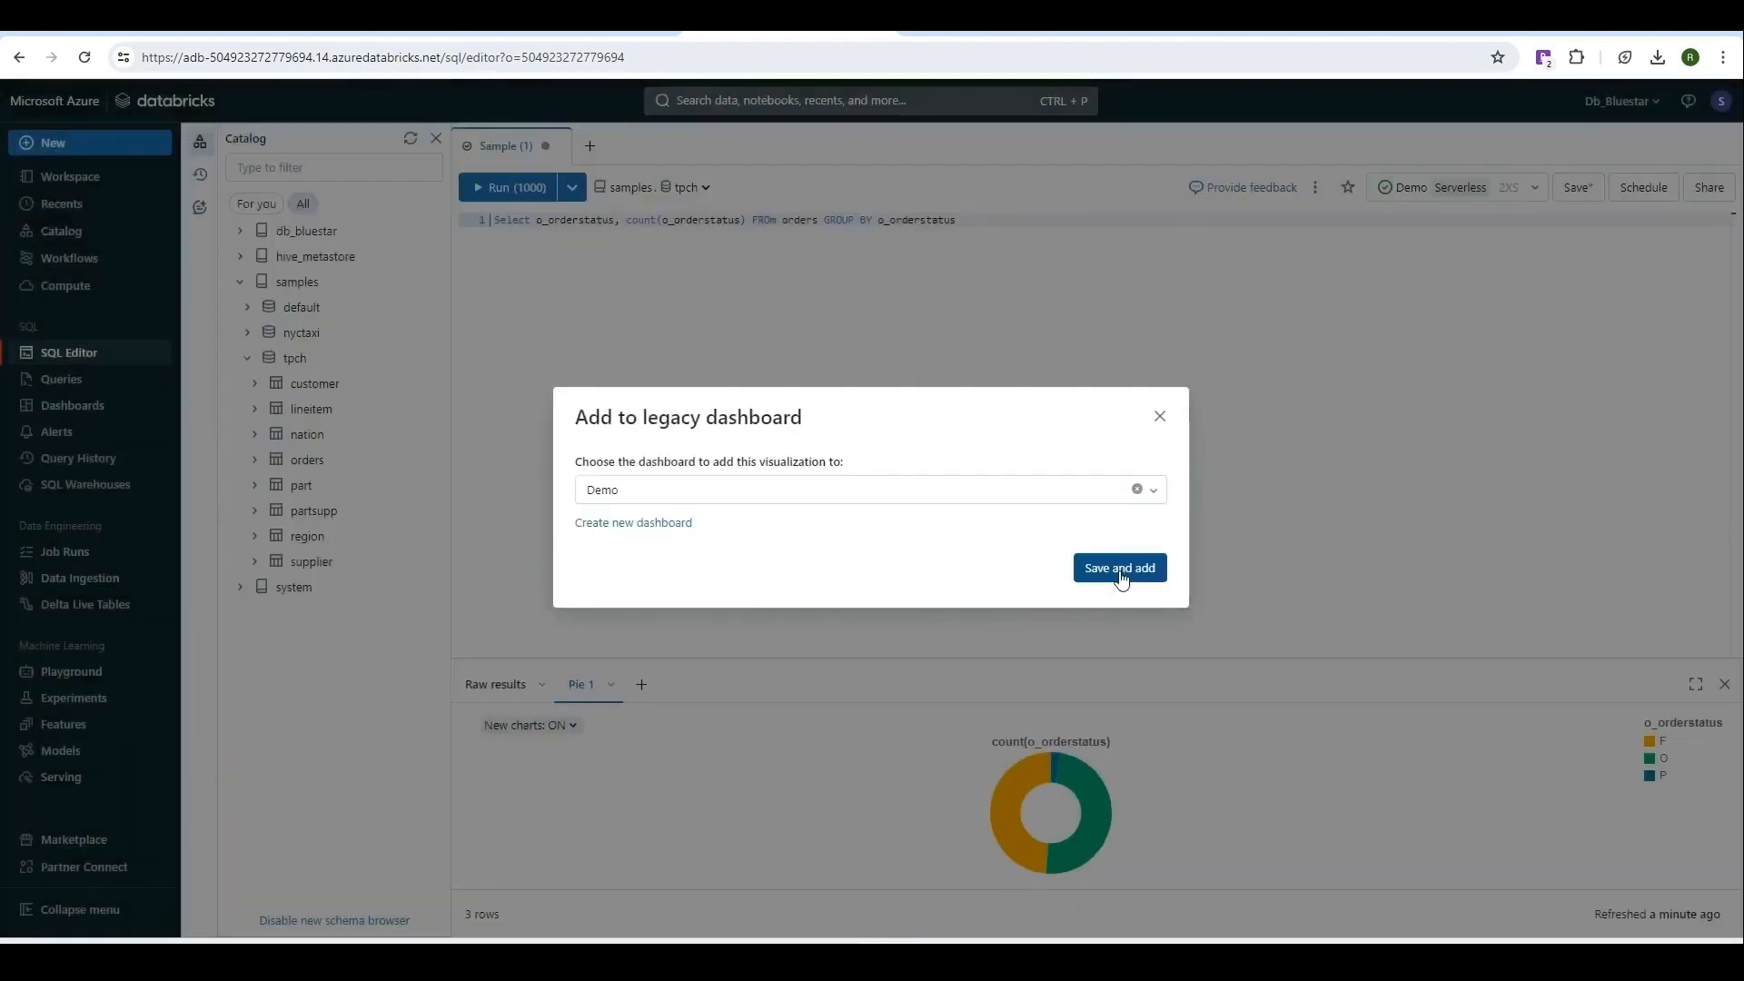
pyautogui.click(1121, 572)
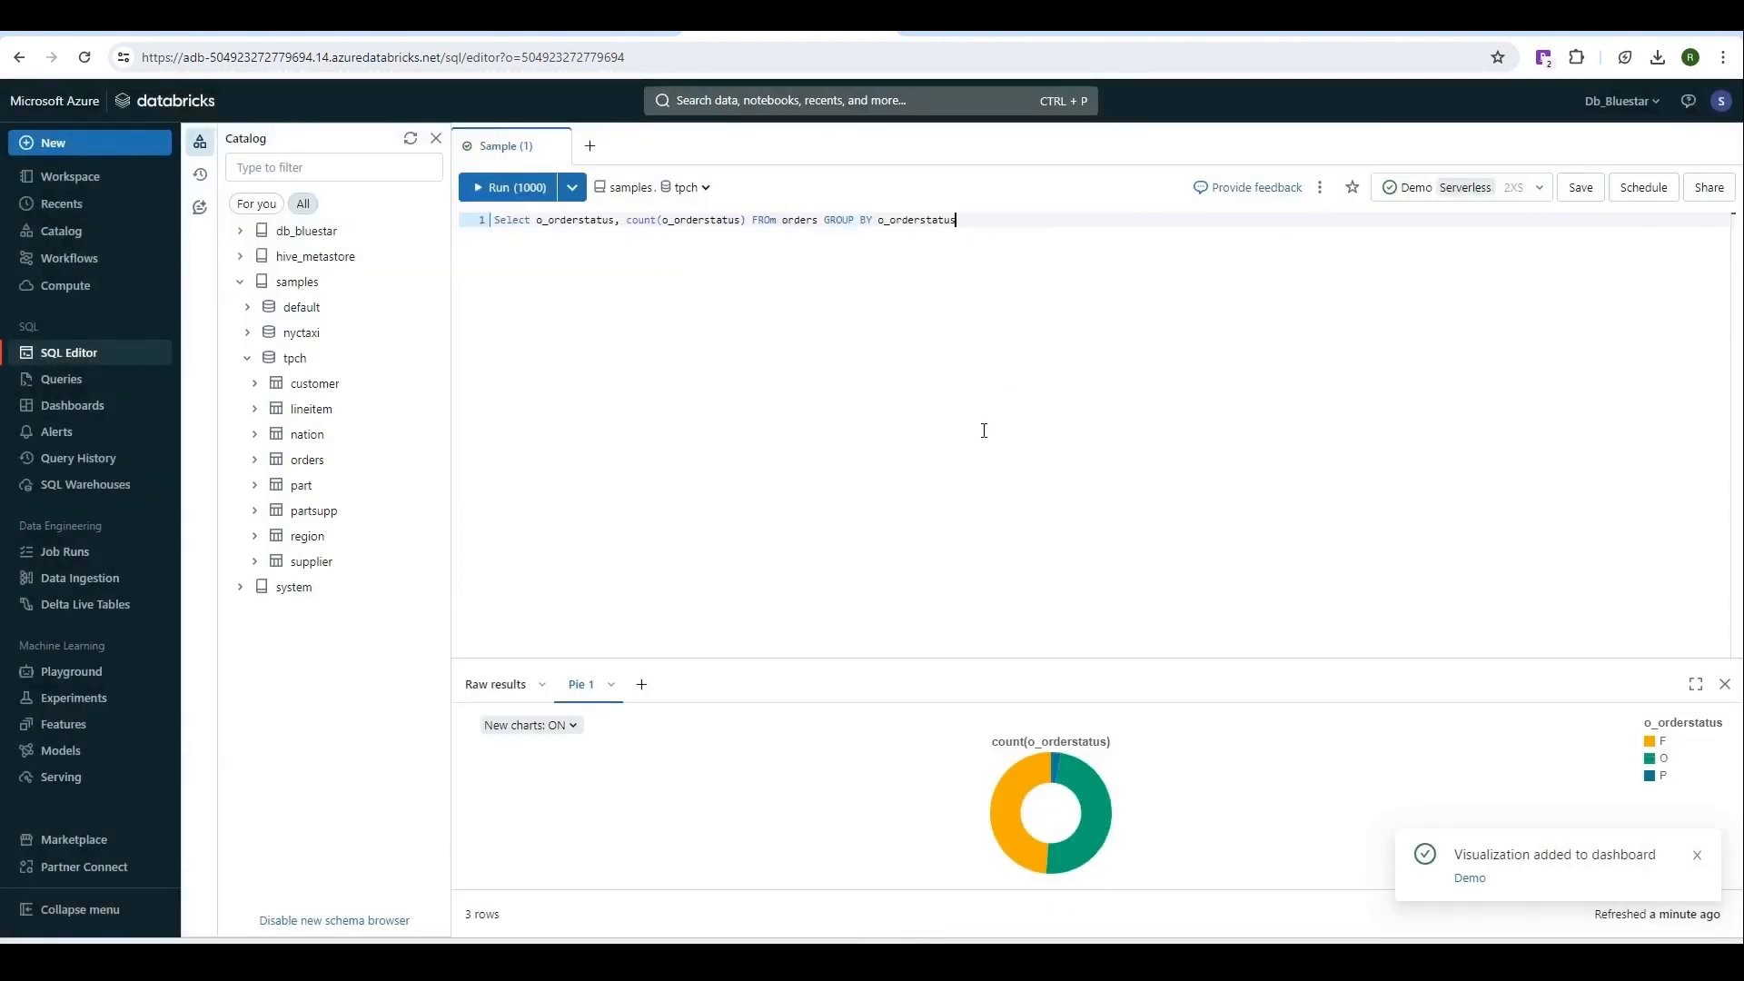
# Star the Sample query as a favourite and browse the Favorites, Trash and All queries tabs.
pyautogui.click(60, 381)
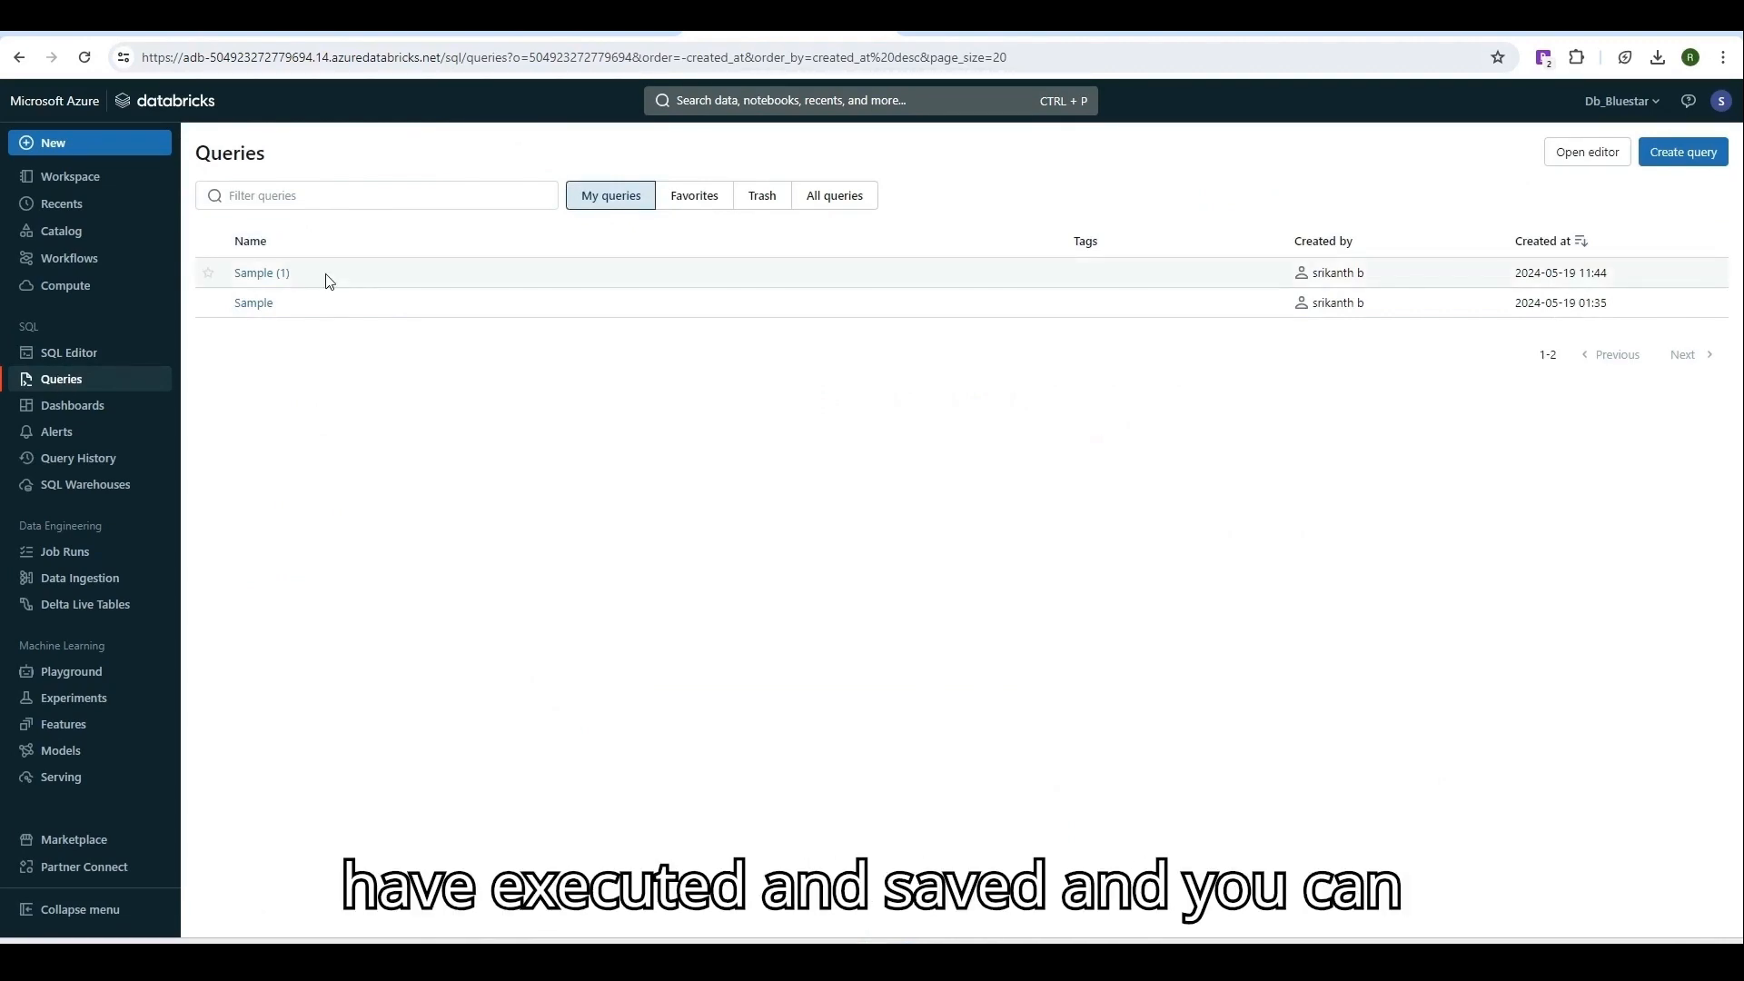
pyautogui.click(206, 303)
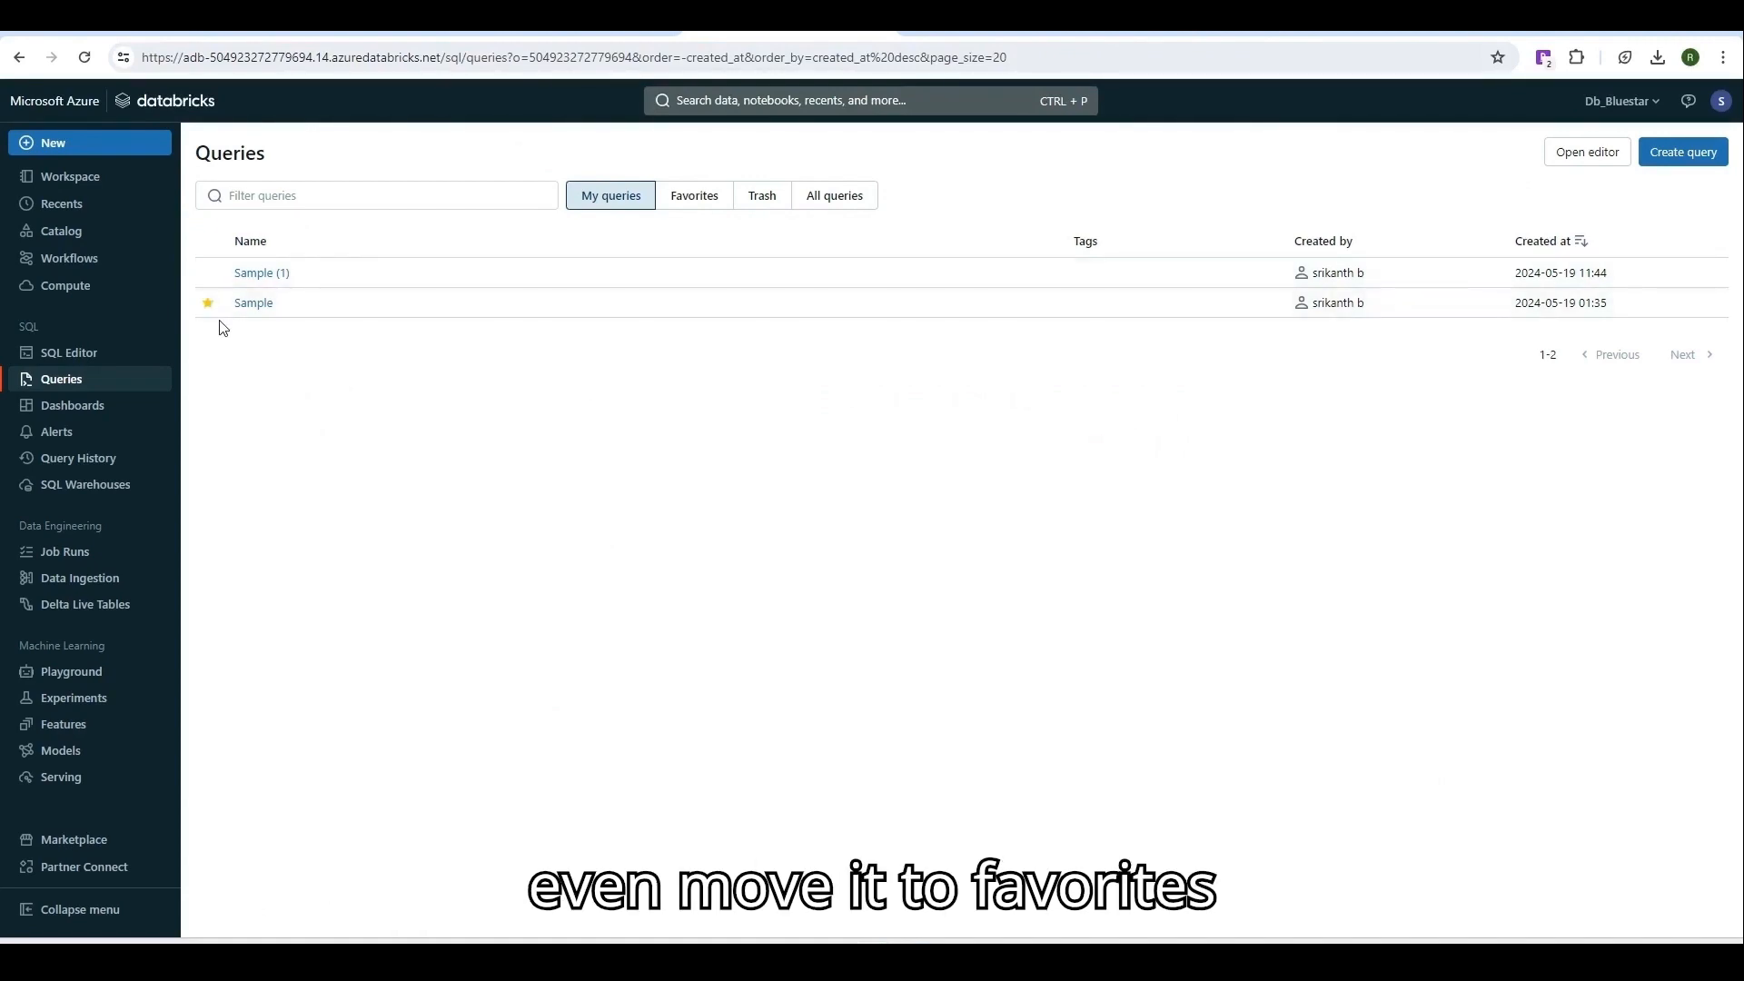
pyautogui.click(714, 191)
pyautogui.click(763, 195)
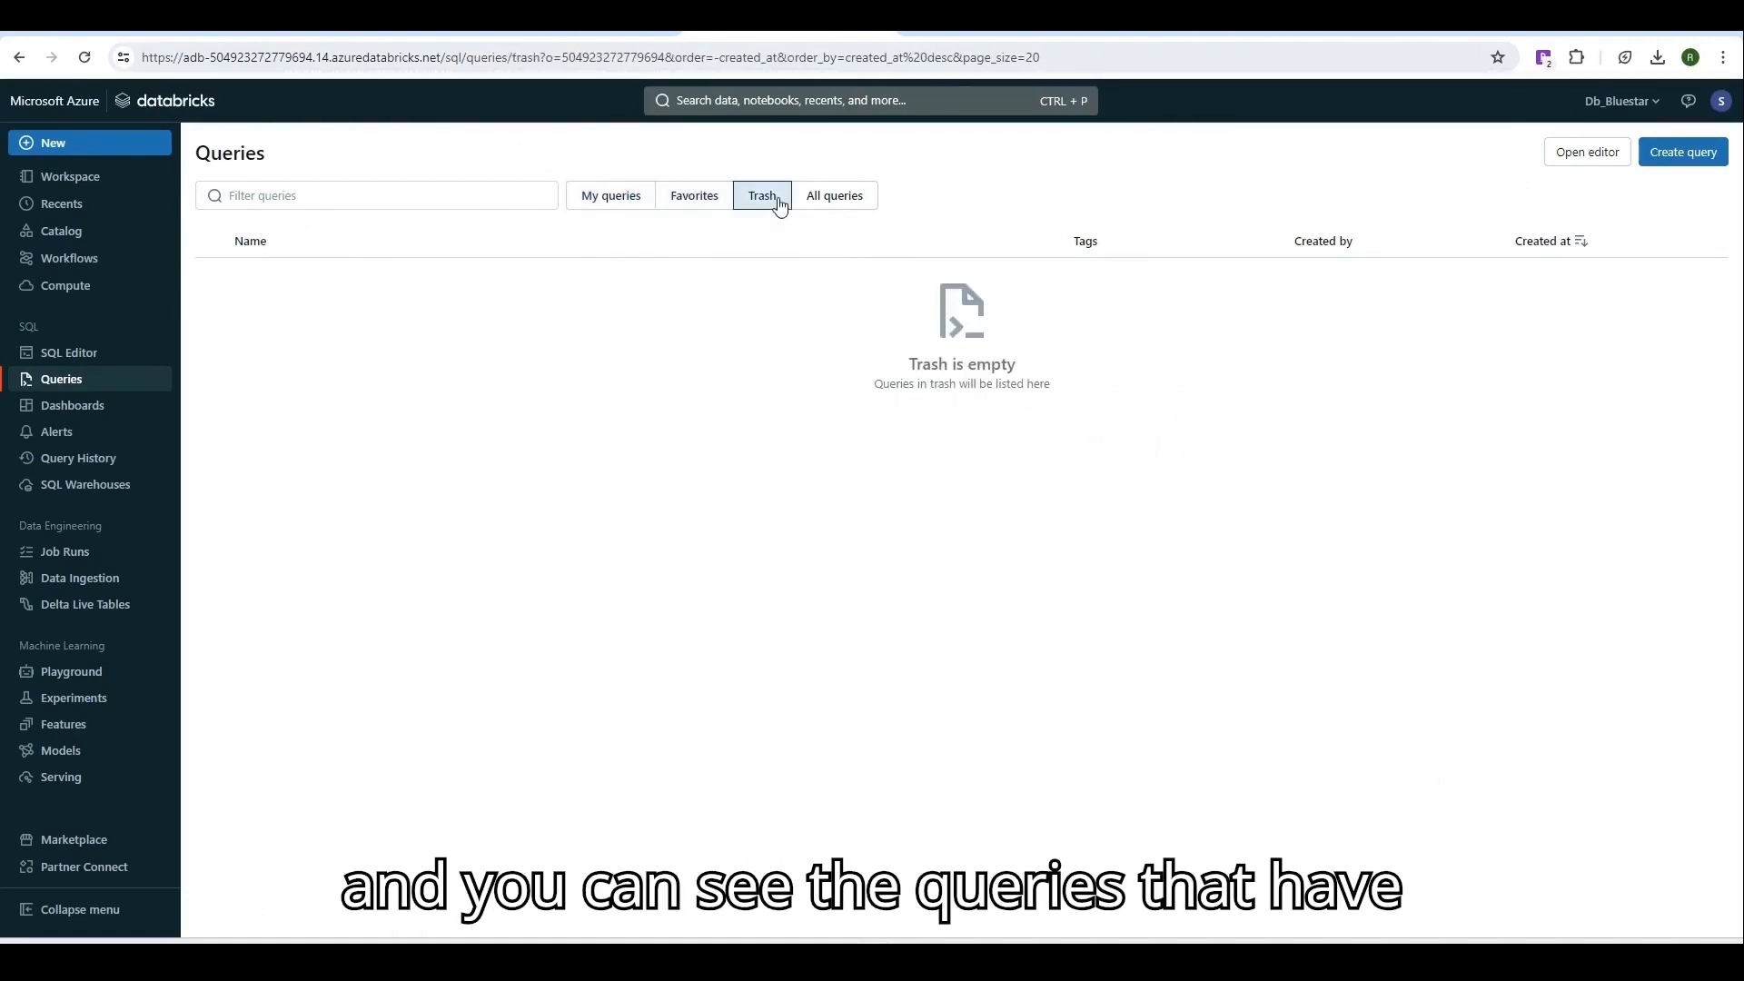
pyautogui.click(829, 195)
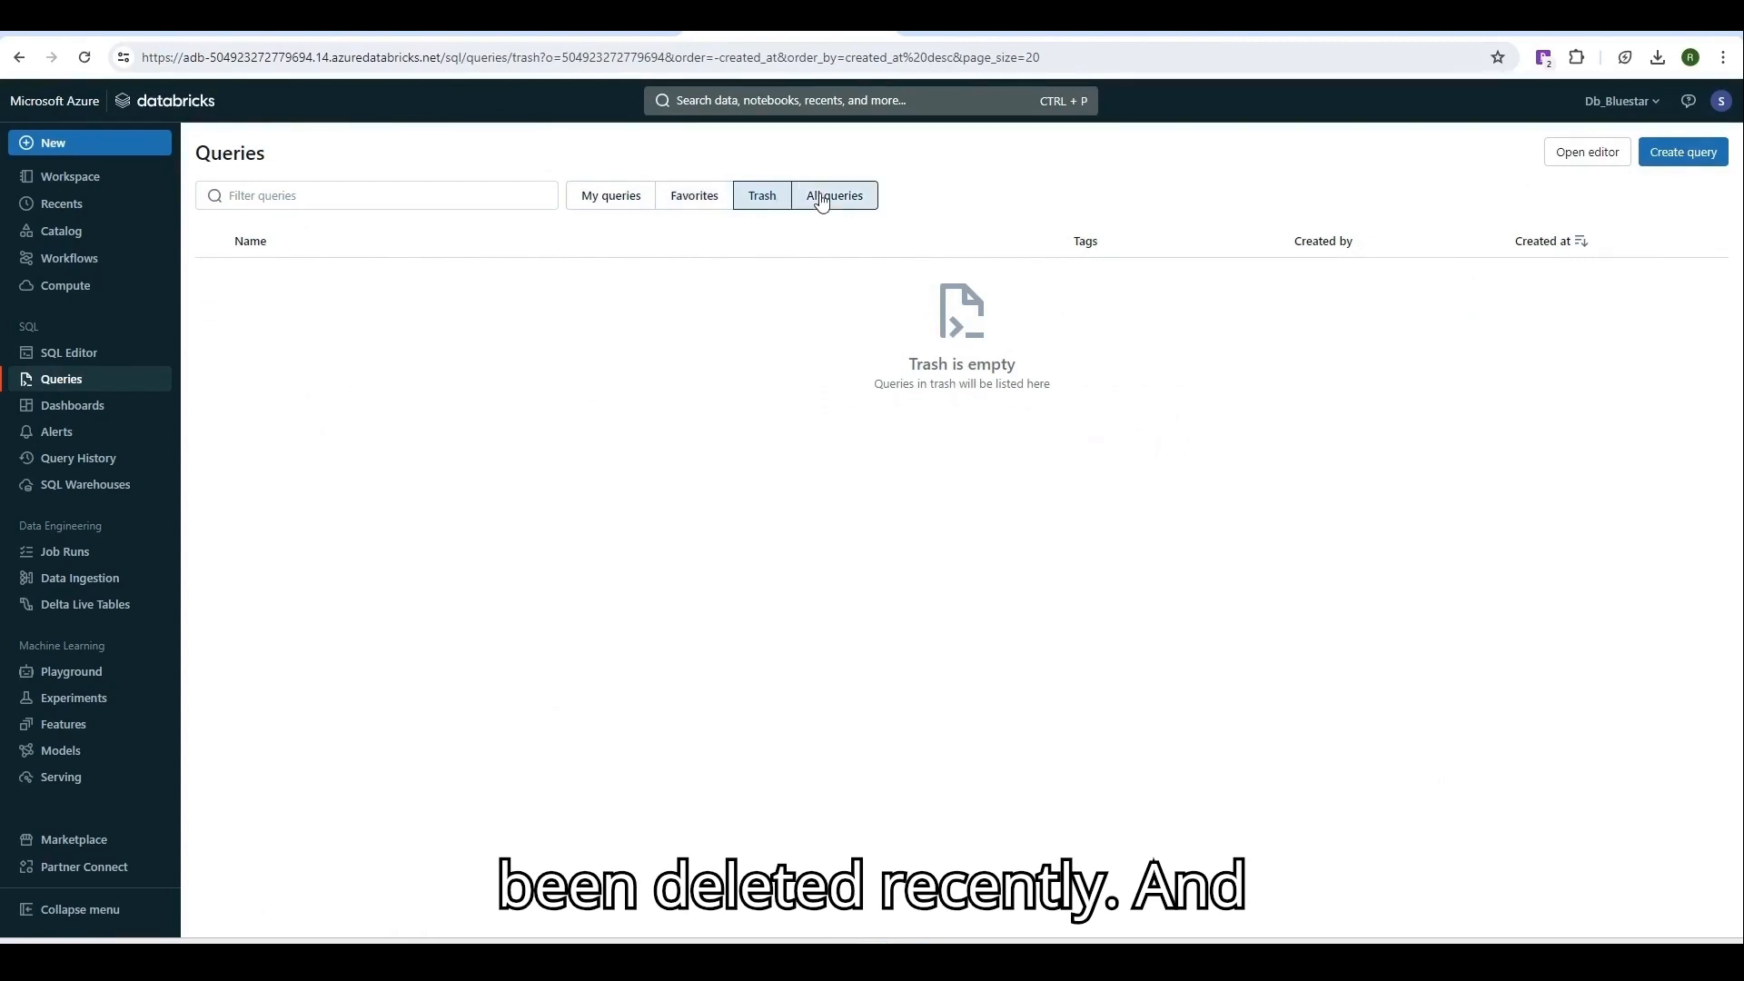
pyautogui.click(636, 201)
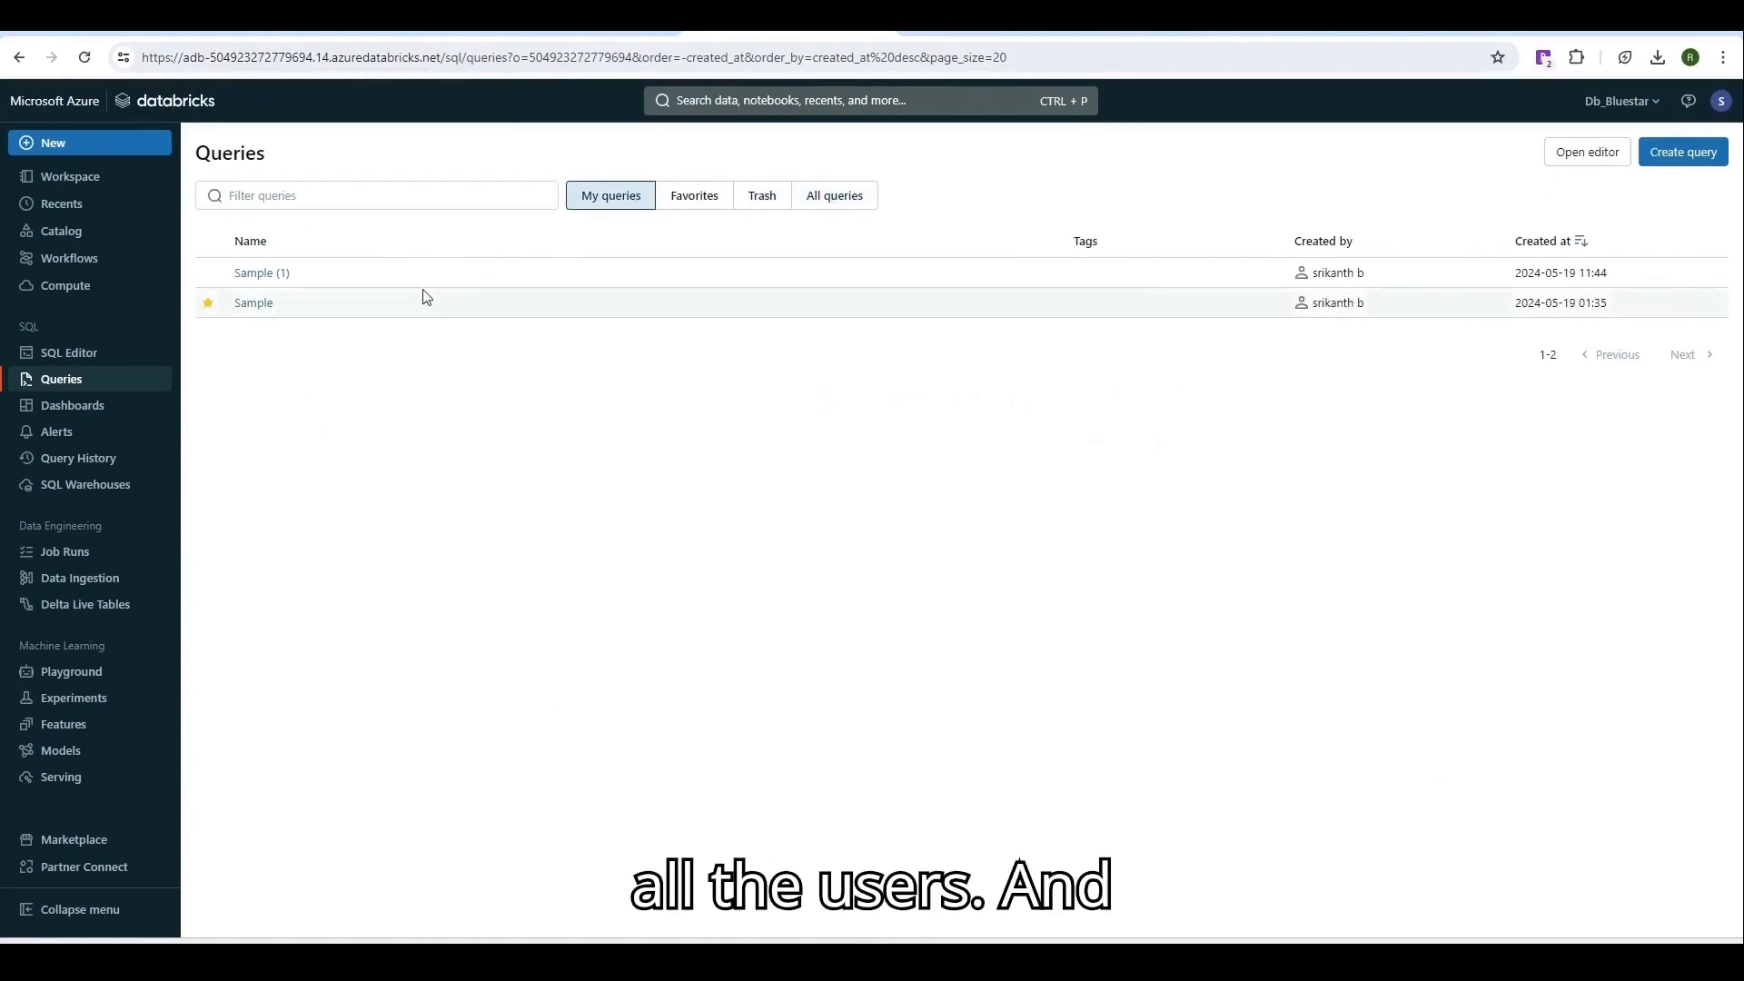
# From the Legacy dashboards list, start cloning Demo to a Lakeview dashboard called 'Demo (Lakeview)'.
pyautogui.click(107, 411)
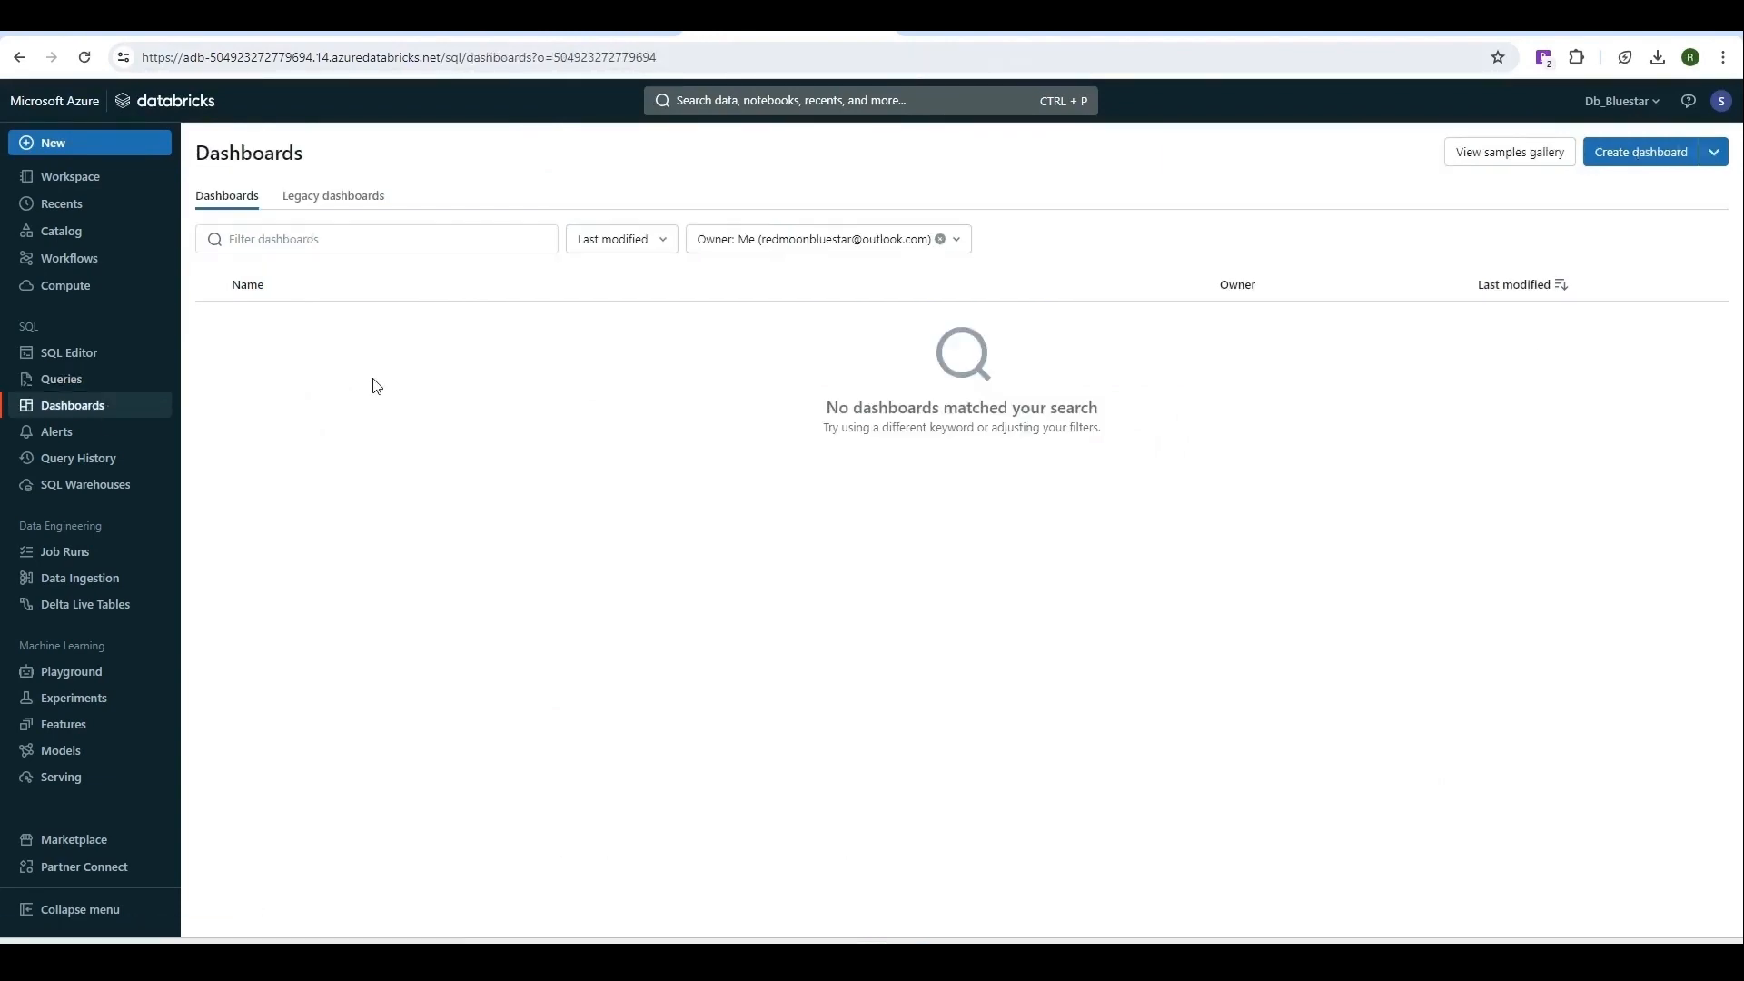
pyautogui.click(336, 201)
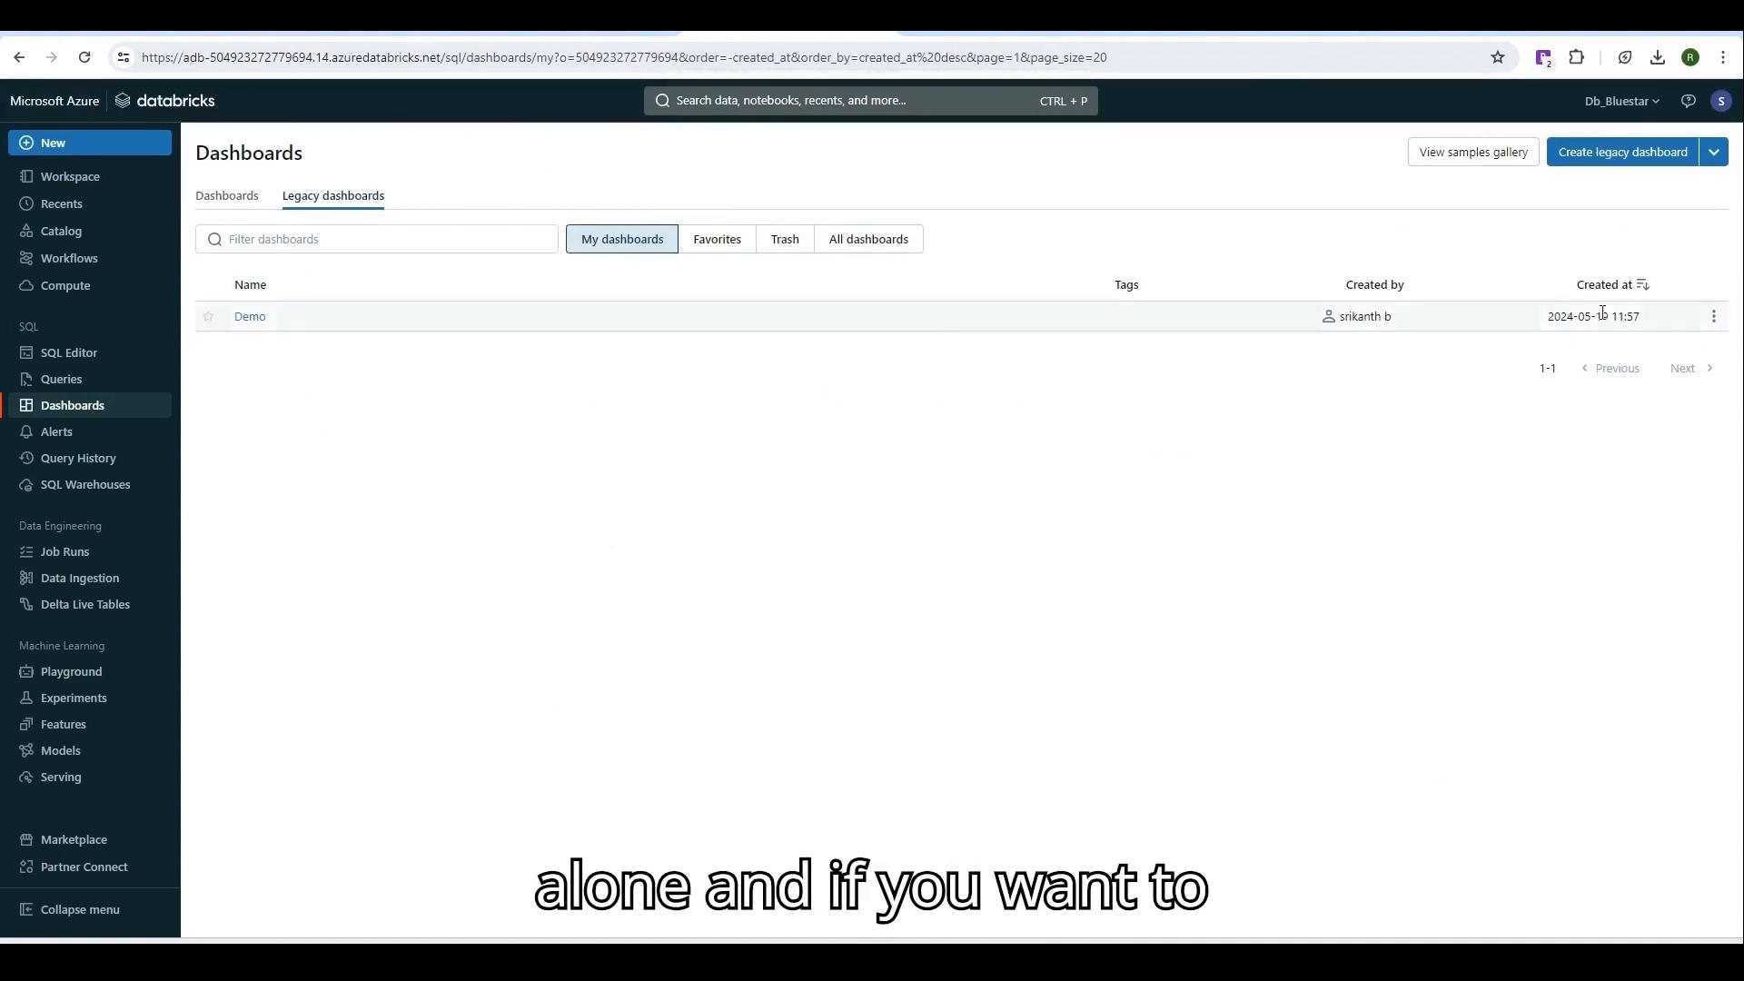
pyautogui.click(1714, 322)
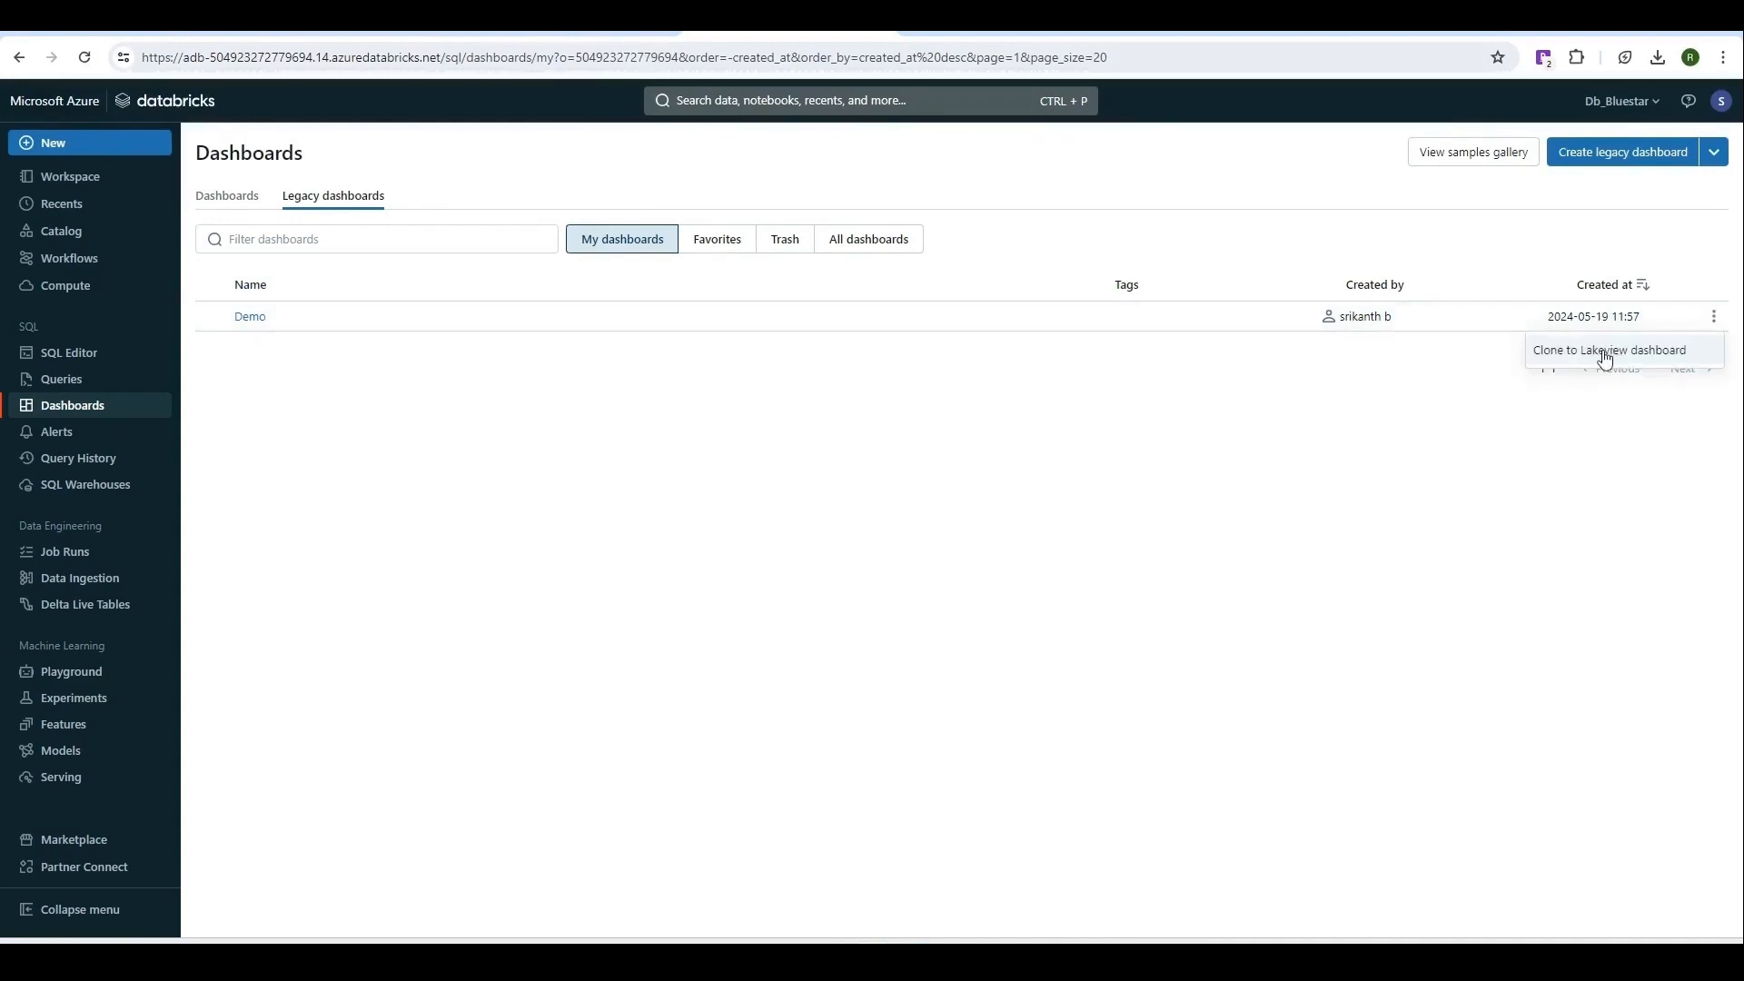
pyautogui.click(1605, 351)
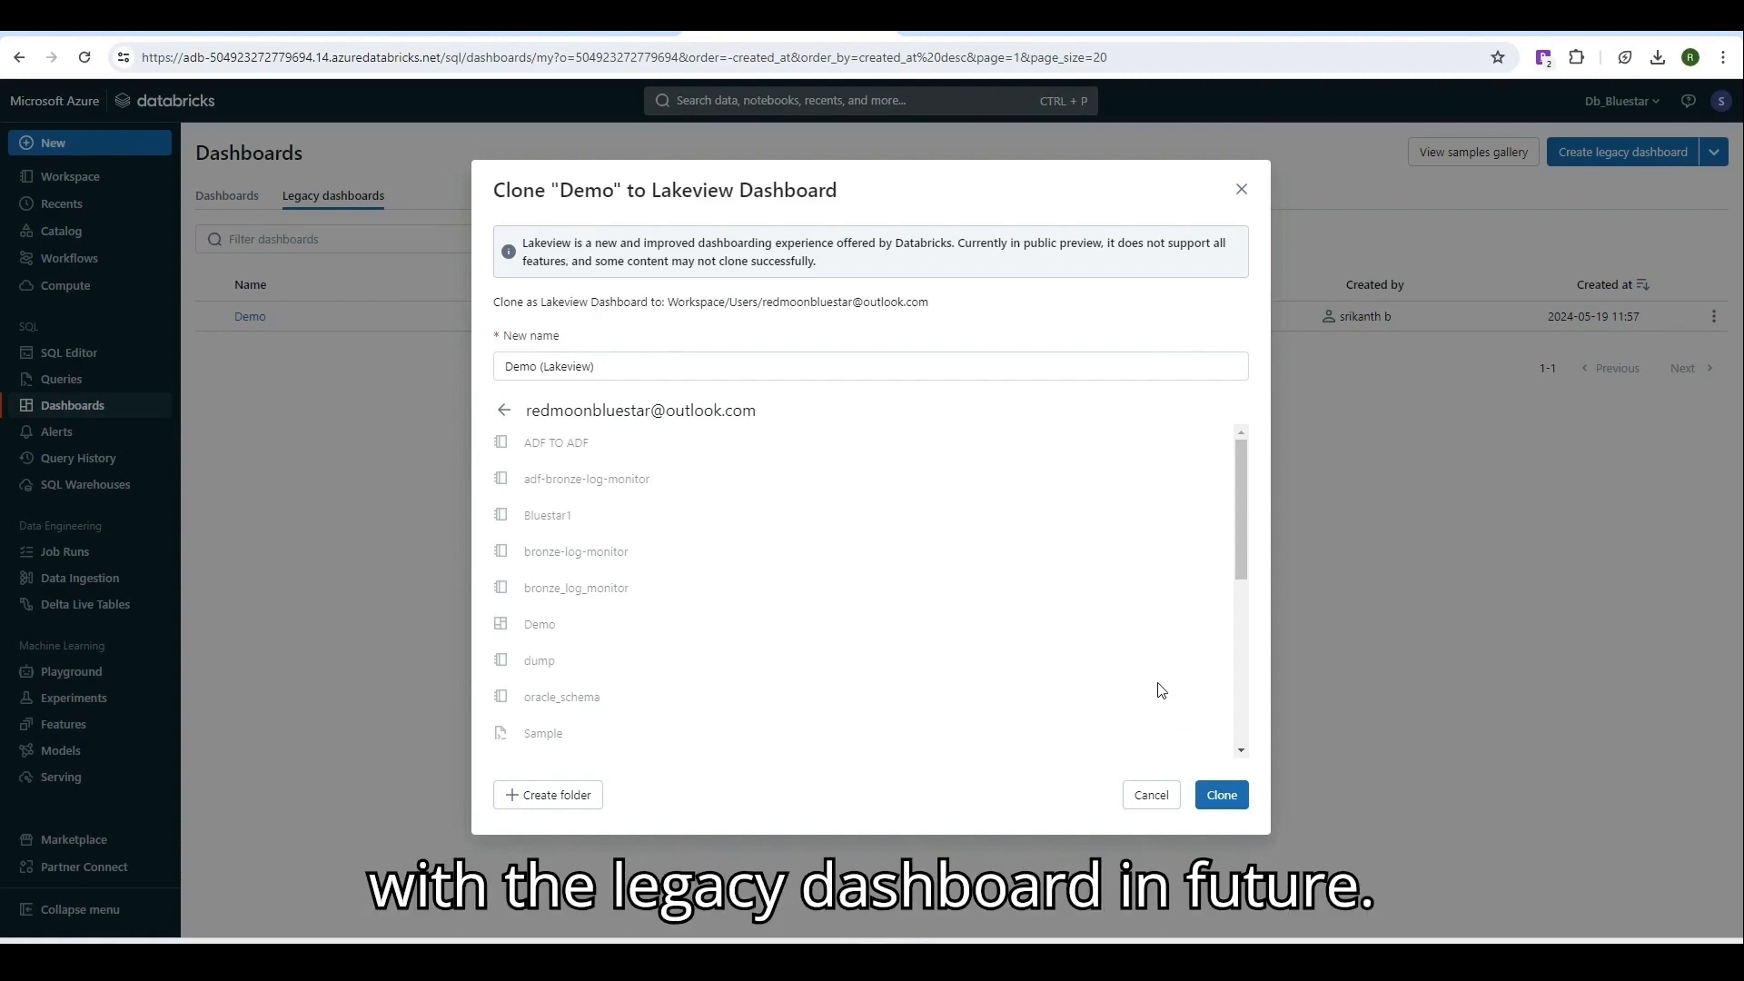
# Confirm the clone to create Demo (Lakeview), then return to the Legacy dashboards list.
pyautogui.click(1221, 798)
pyautogui.click(1222, 797)
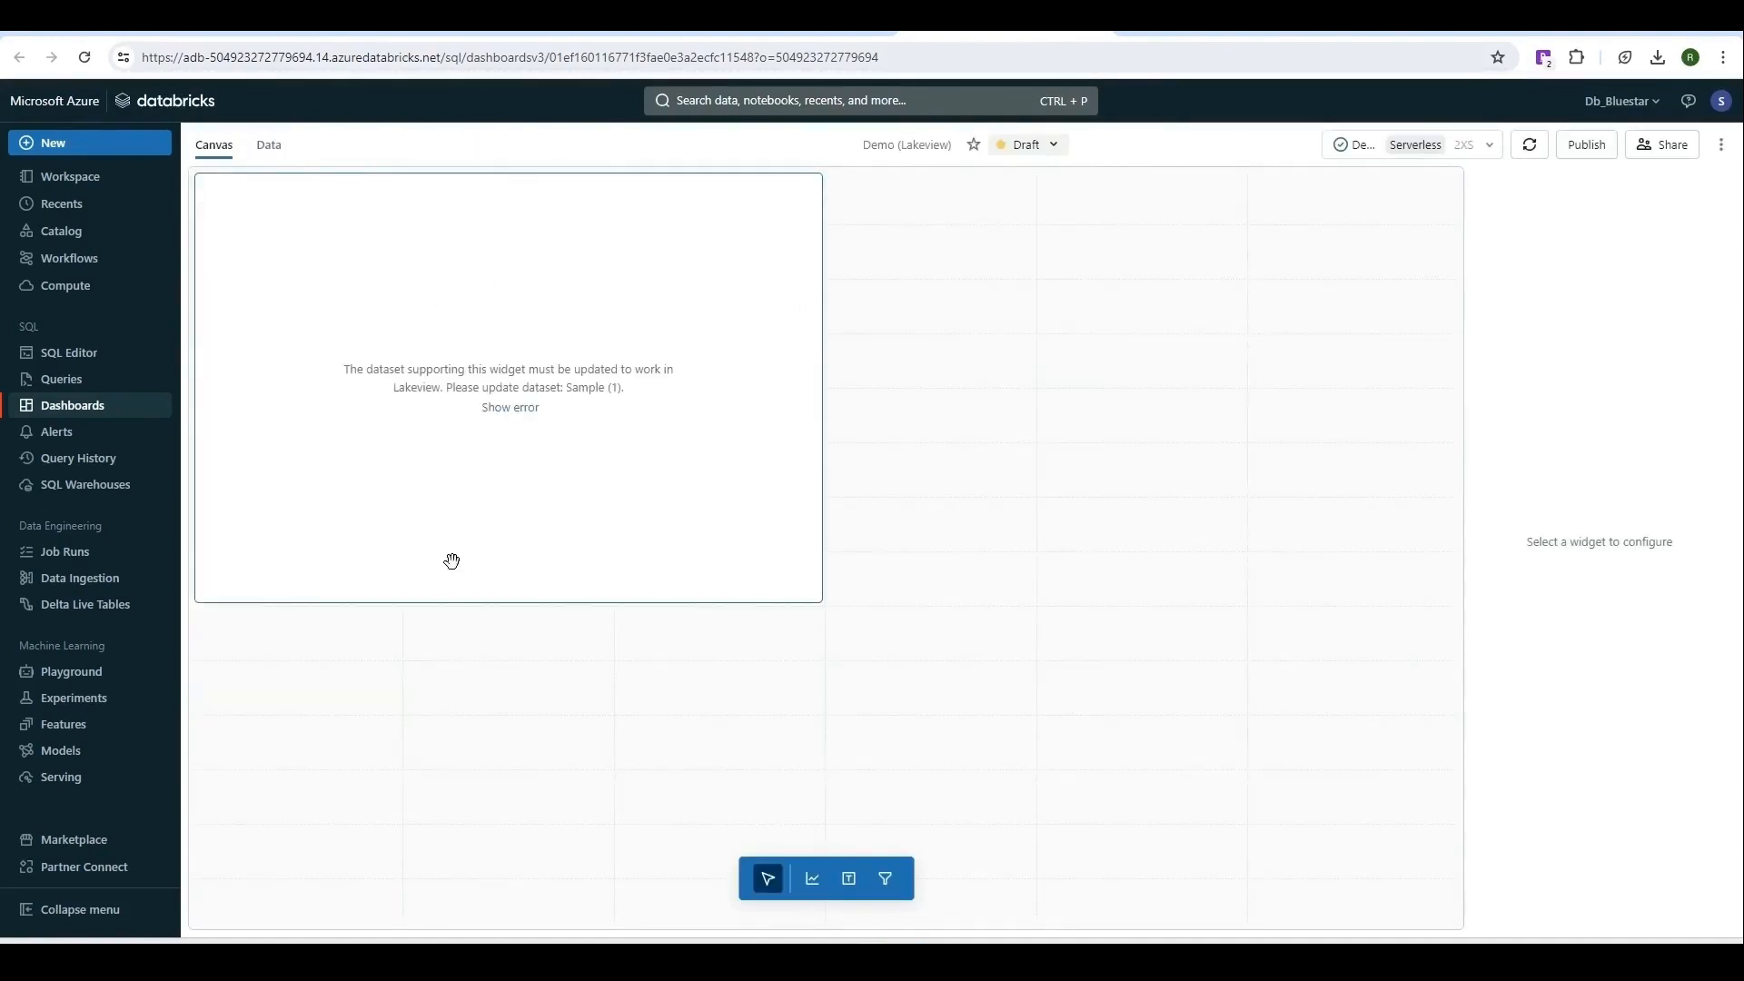
pyautogui.click(95, 408)
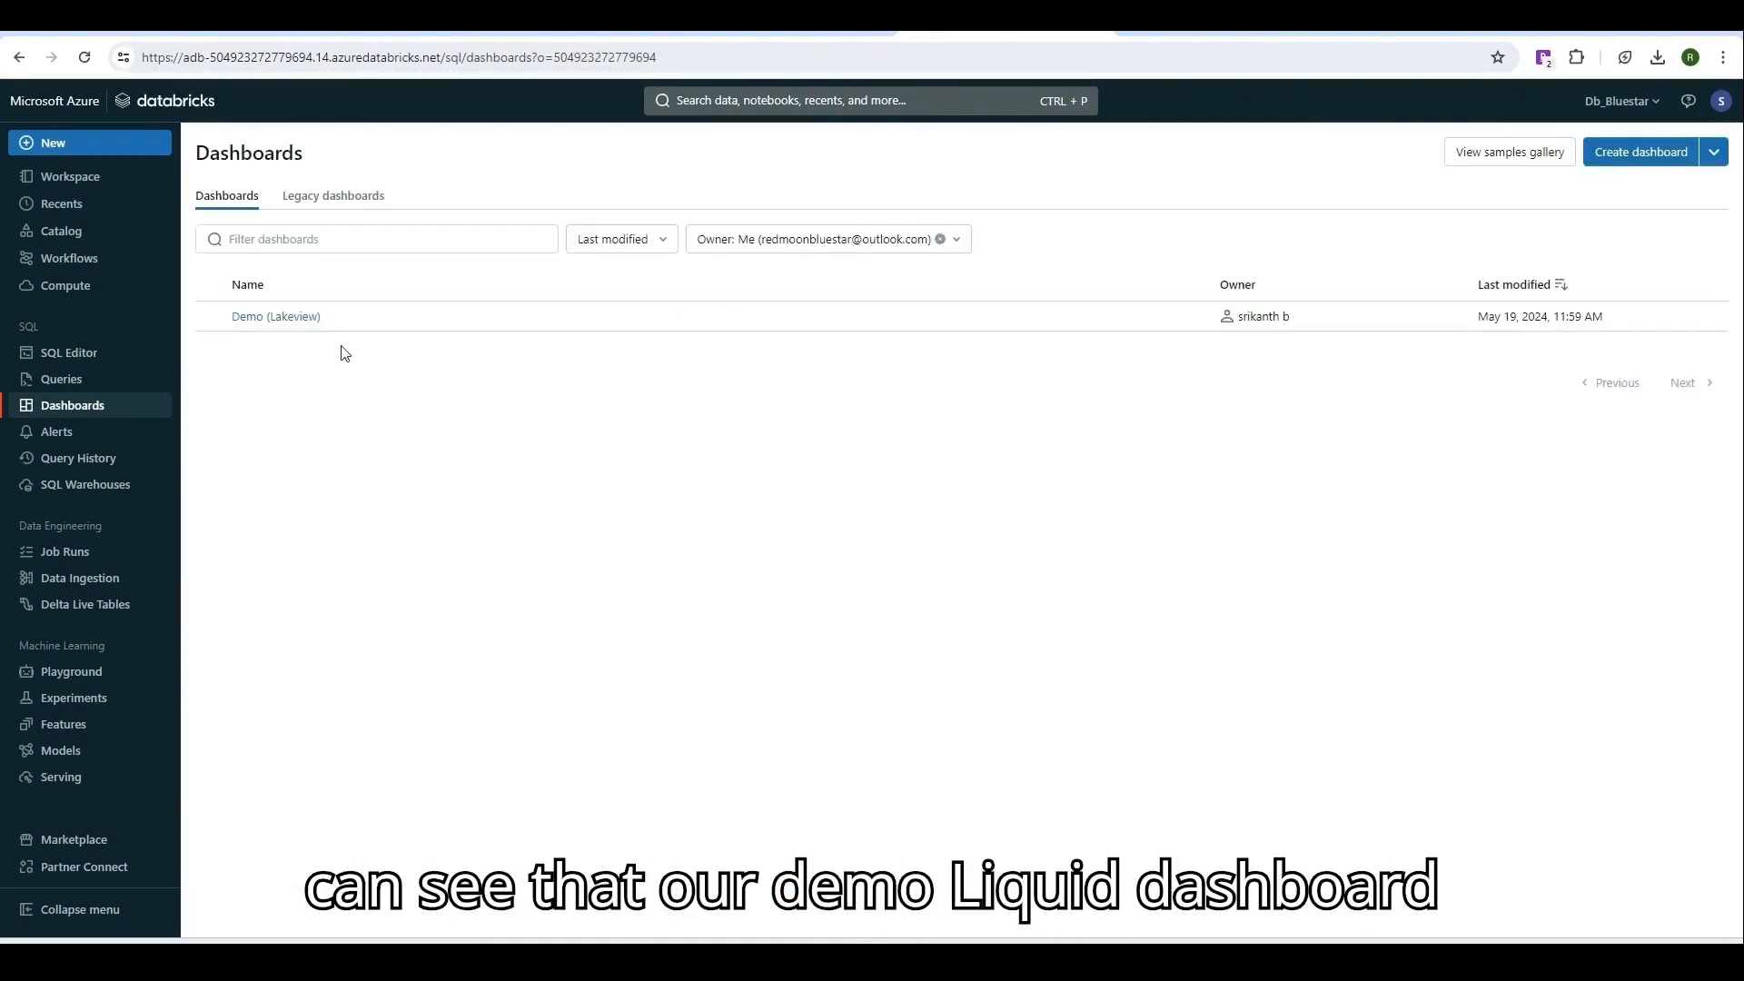
pyautogui.click(320, 201)
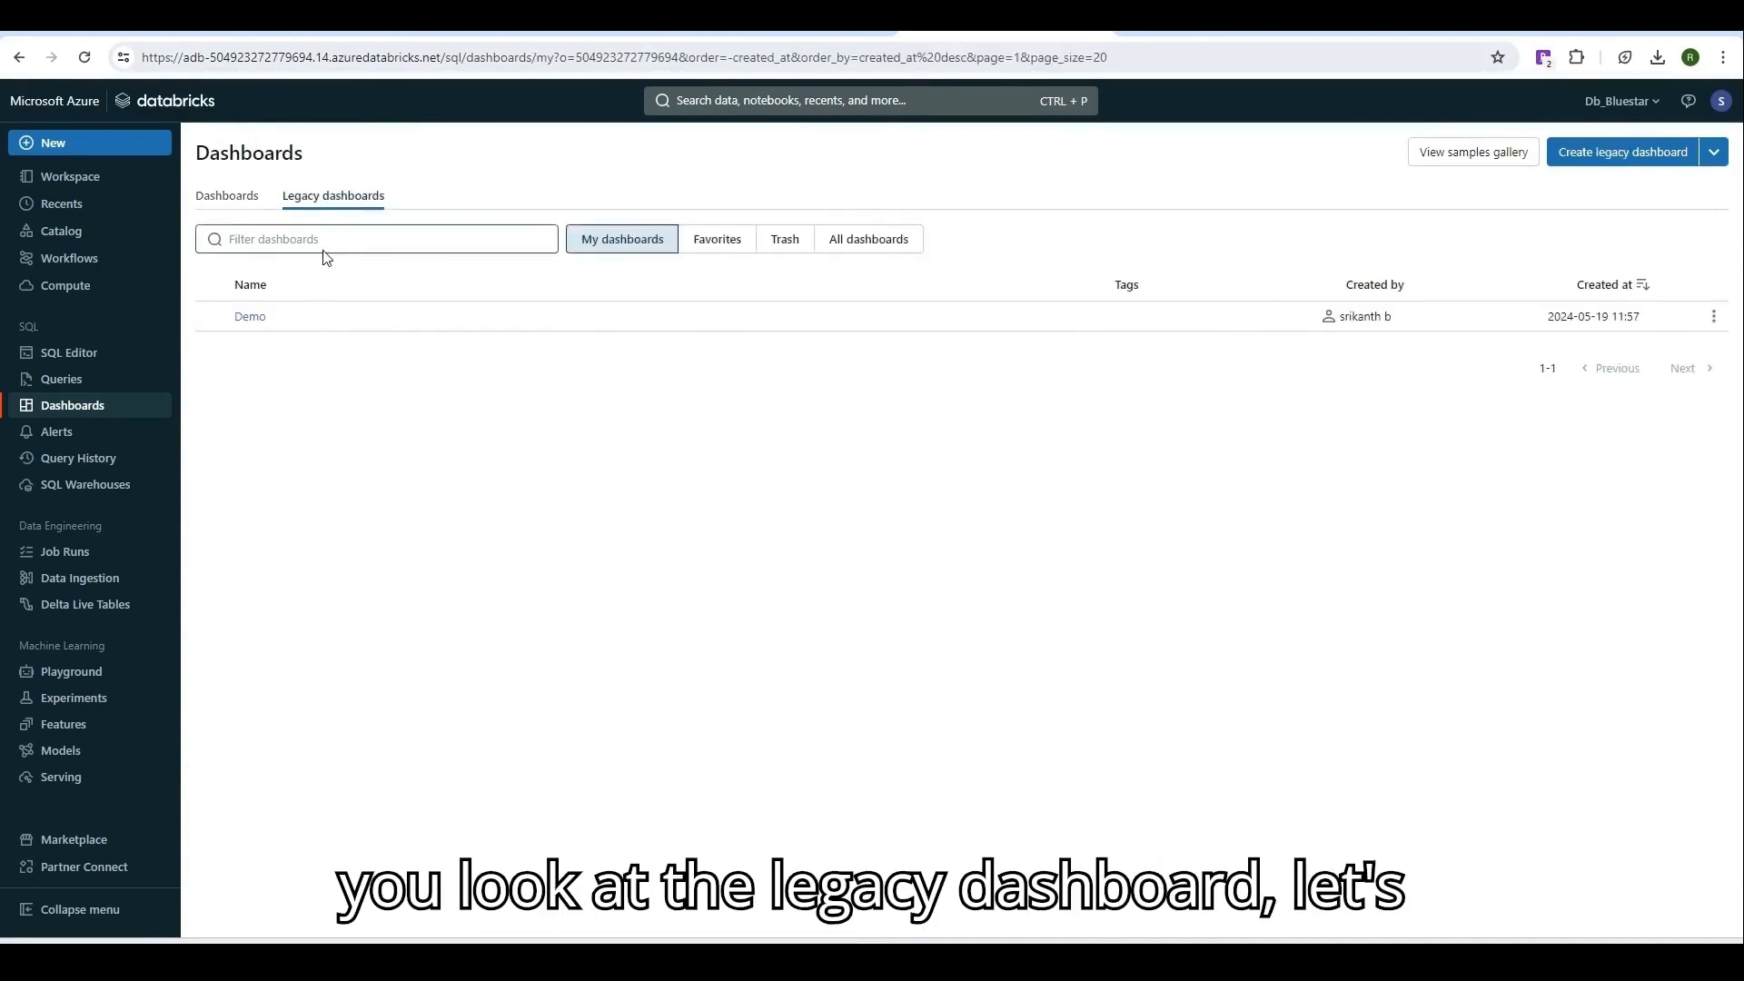
# Inspect the legacy Demo dashboard's pie chart, Schedule and actions menu, then view the empty Alerts list.
pyautogui.click(251, 316)
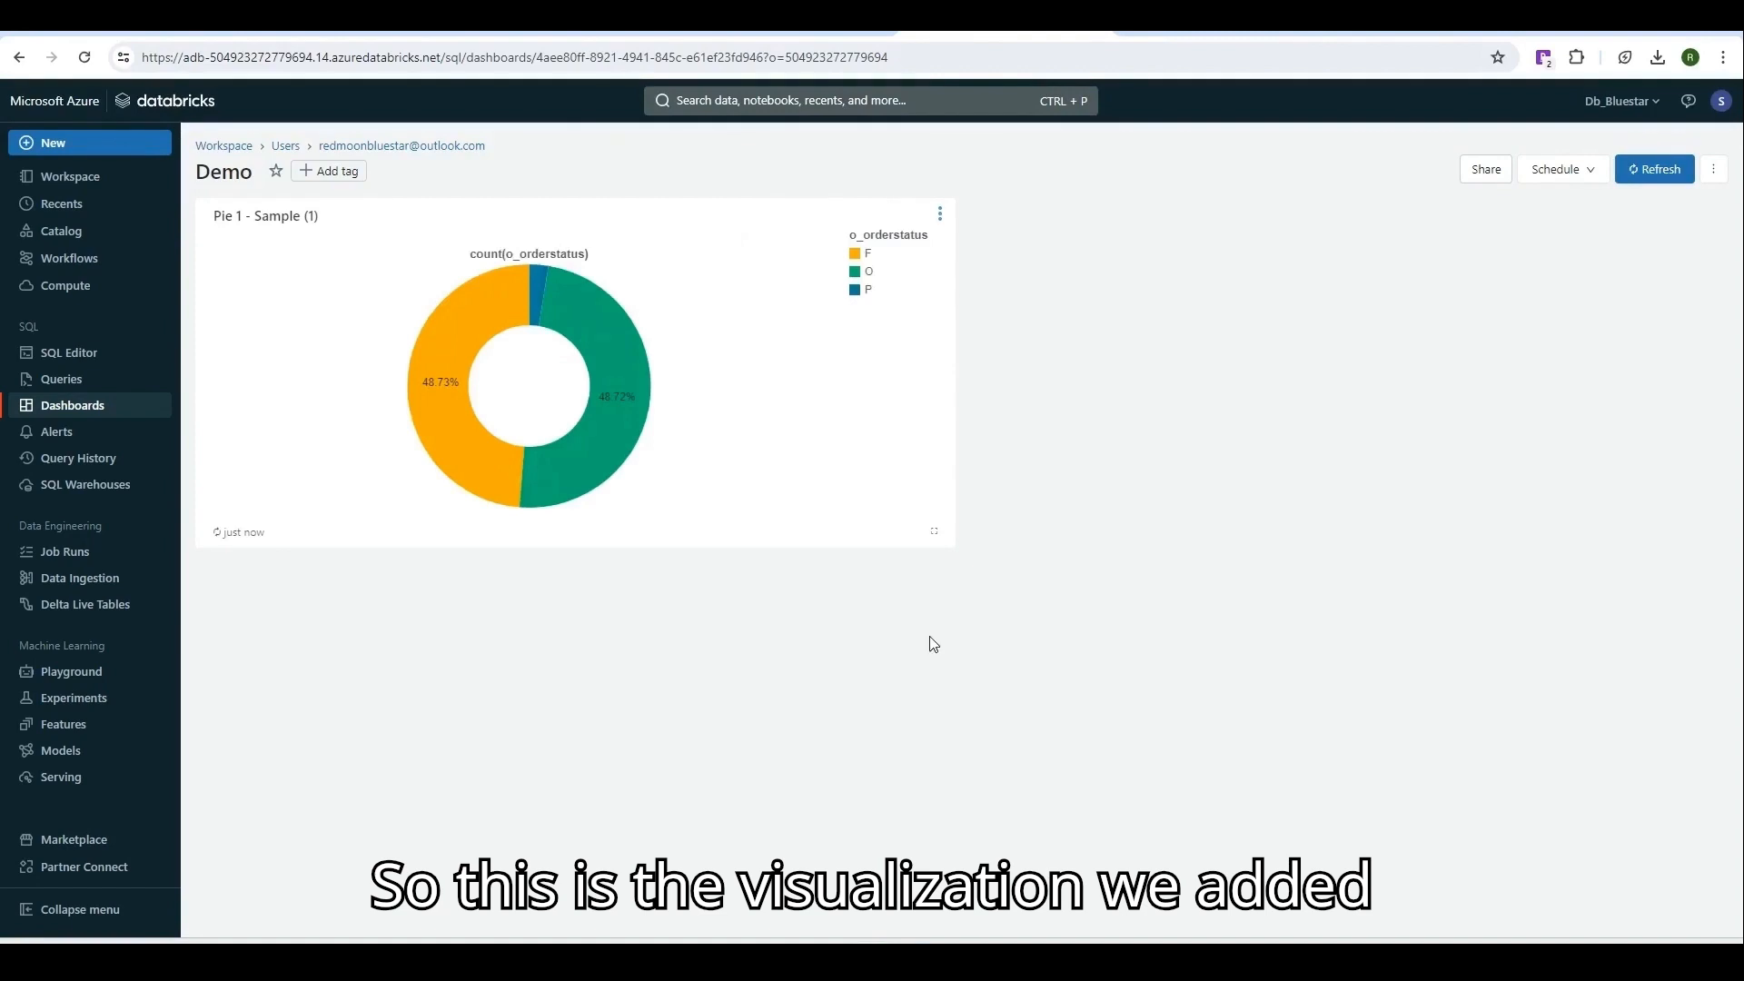
pyautogui.click(1588, 172)
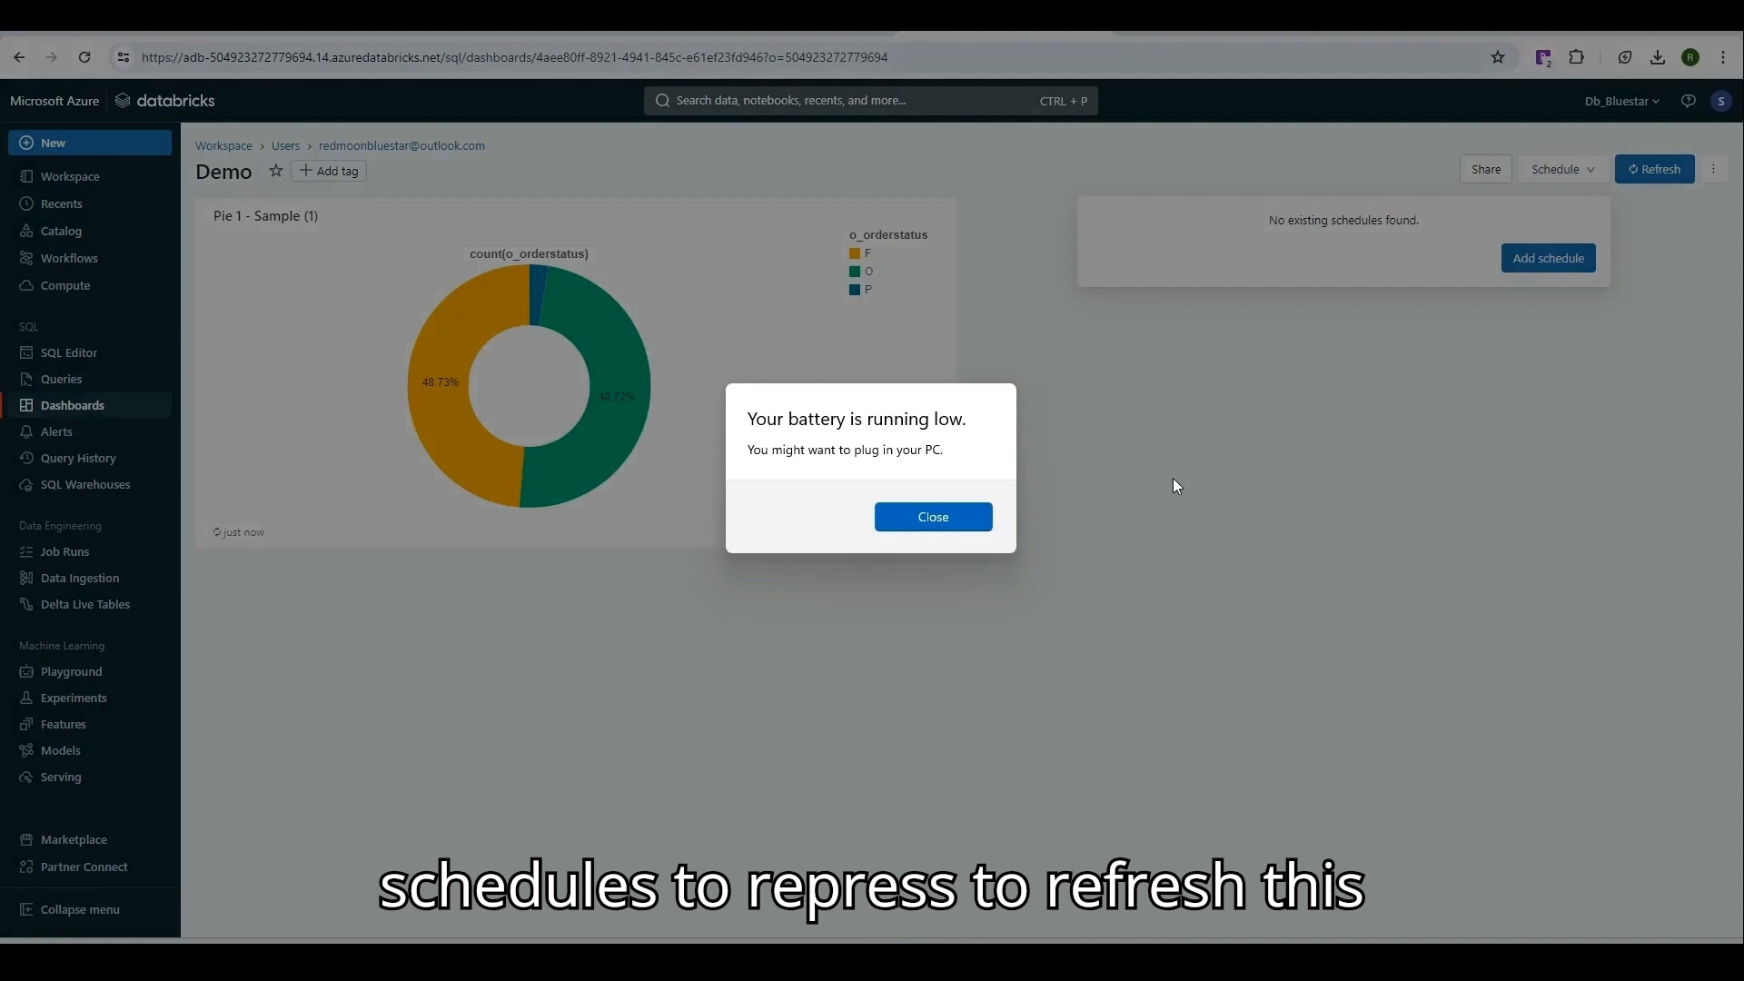
pyautogui.click(1174, 478)
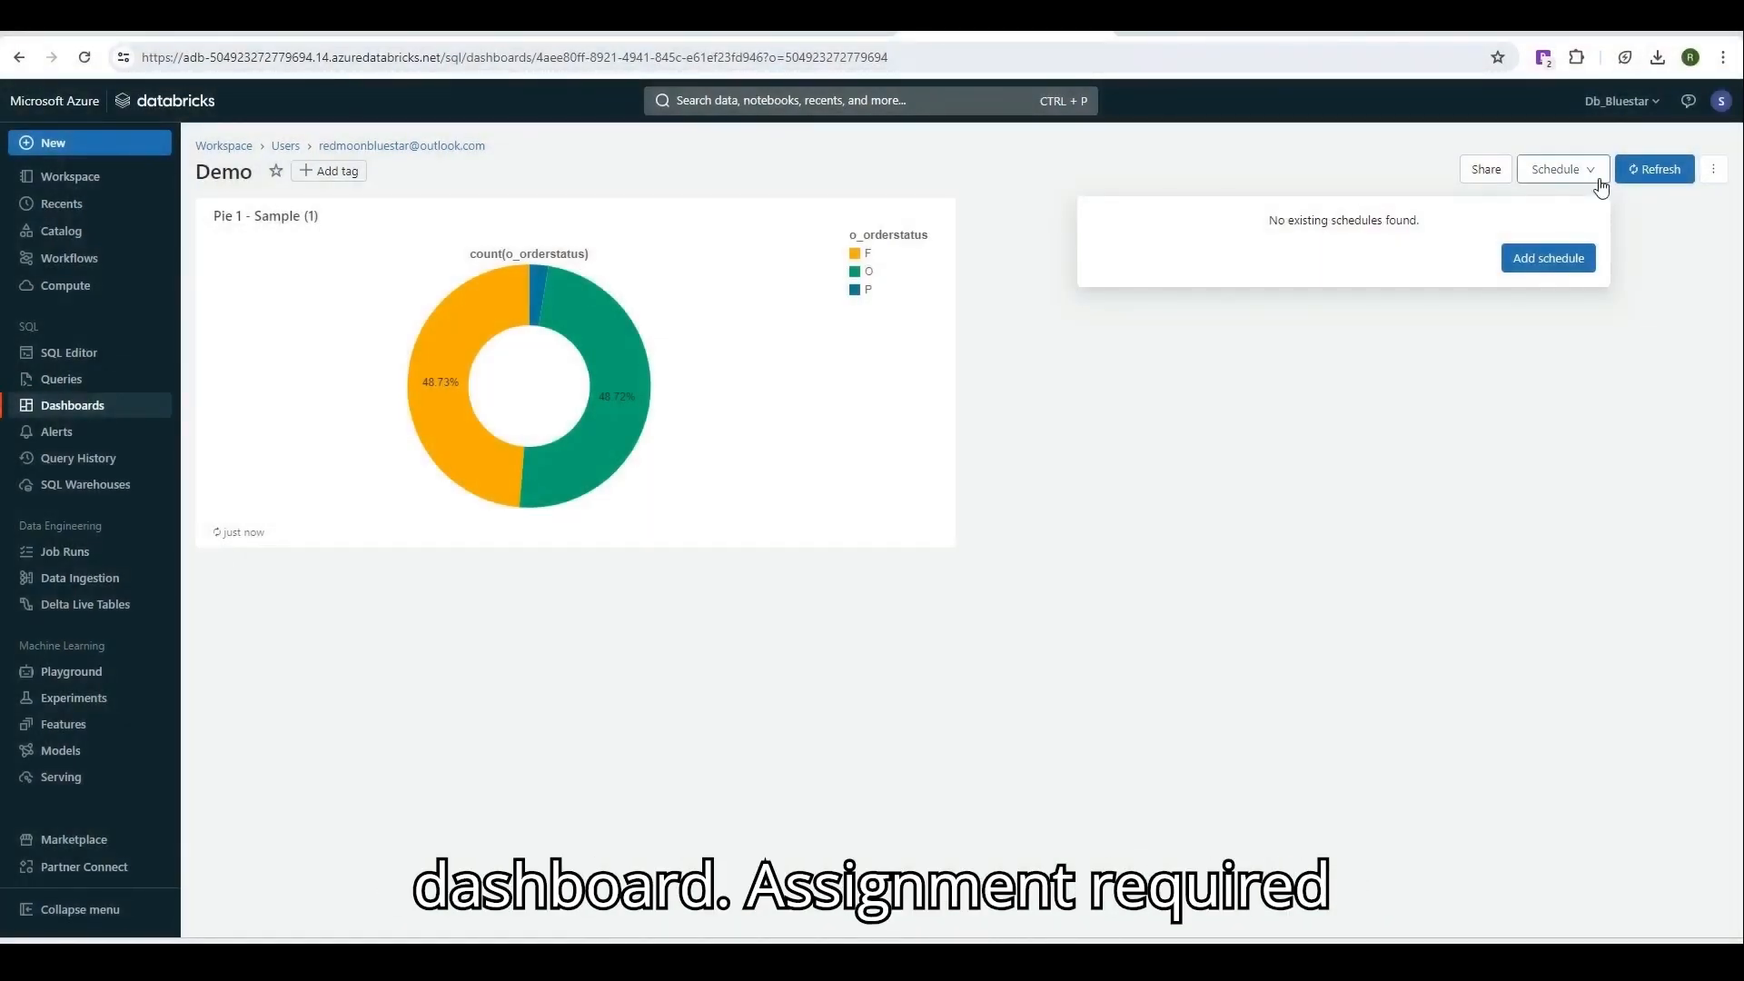
pyautogui.click(1714, 182)
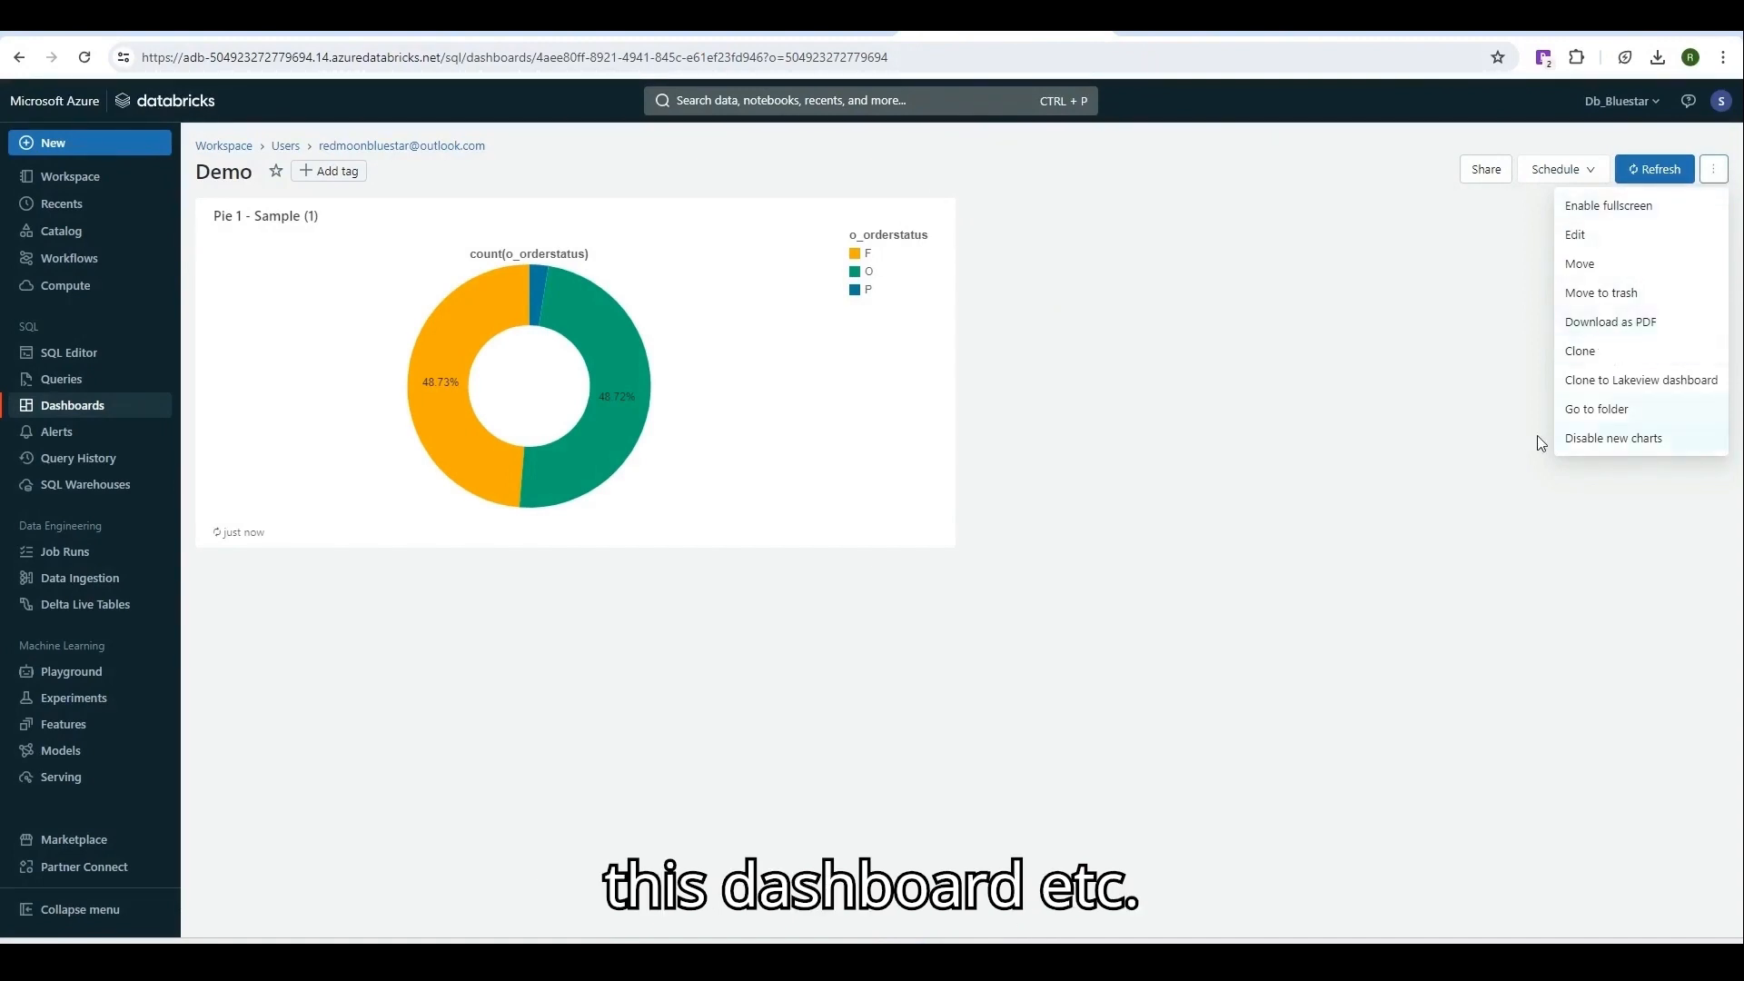
pyautogui.click(1152, 345)
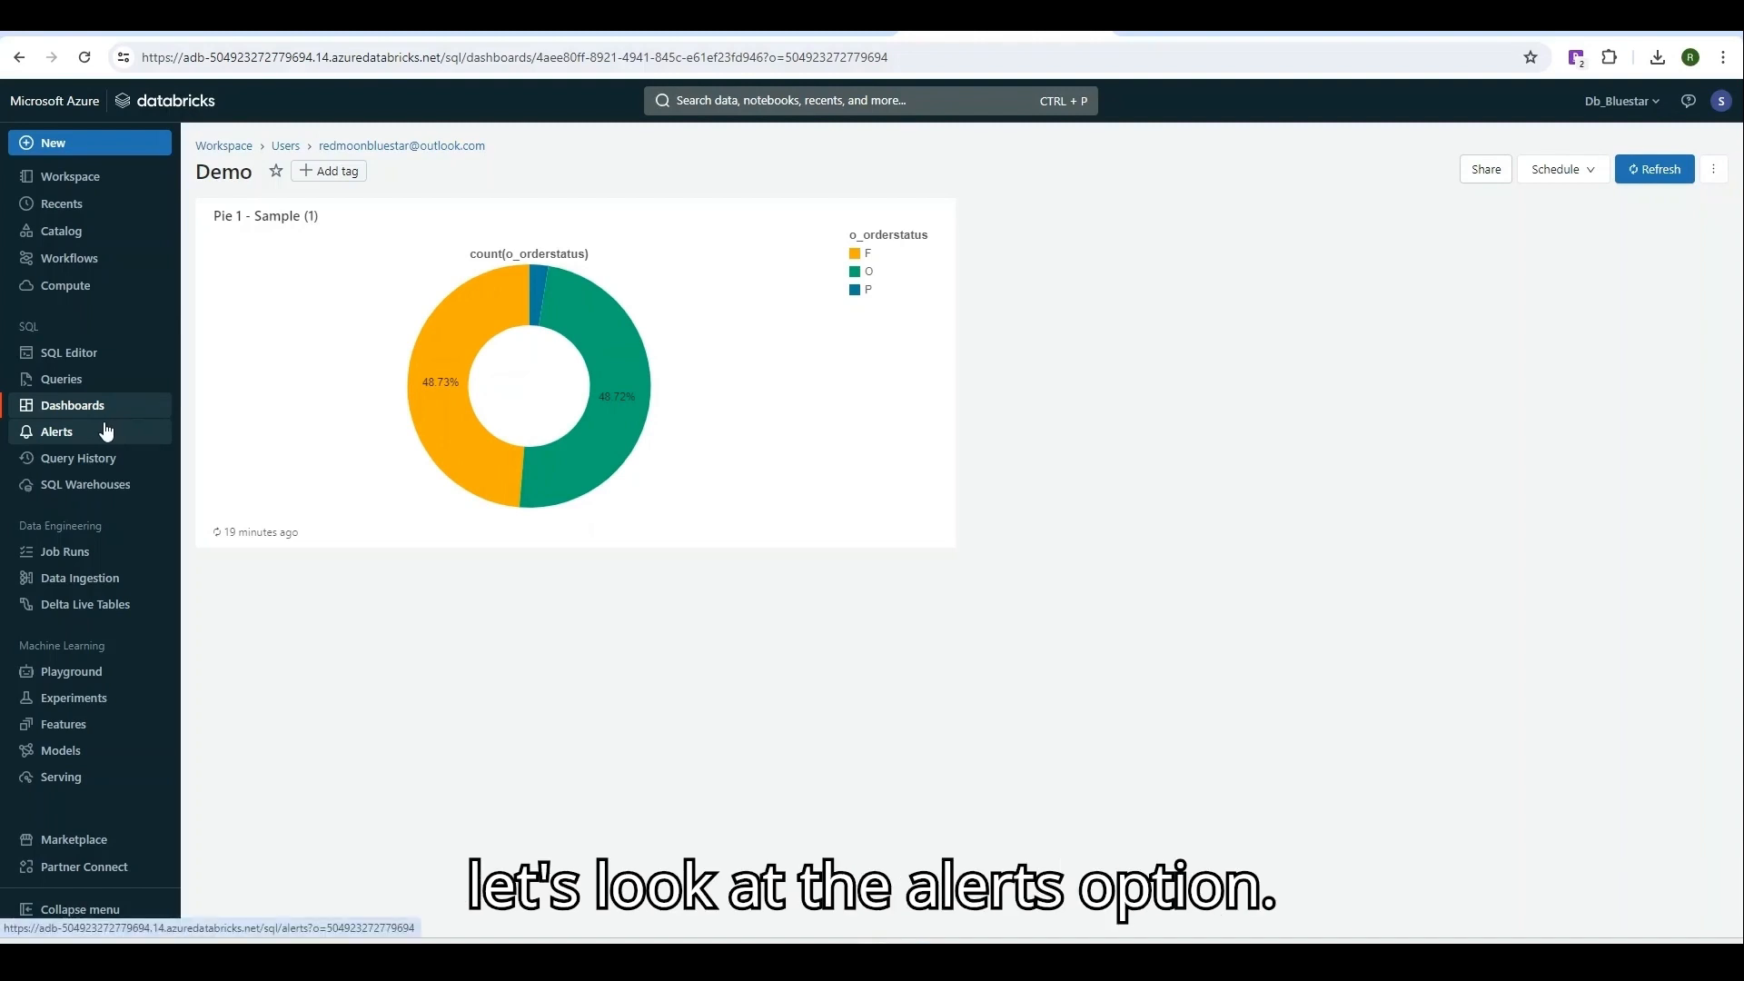
pyautogui.click(106, 431)
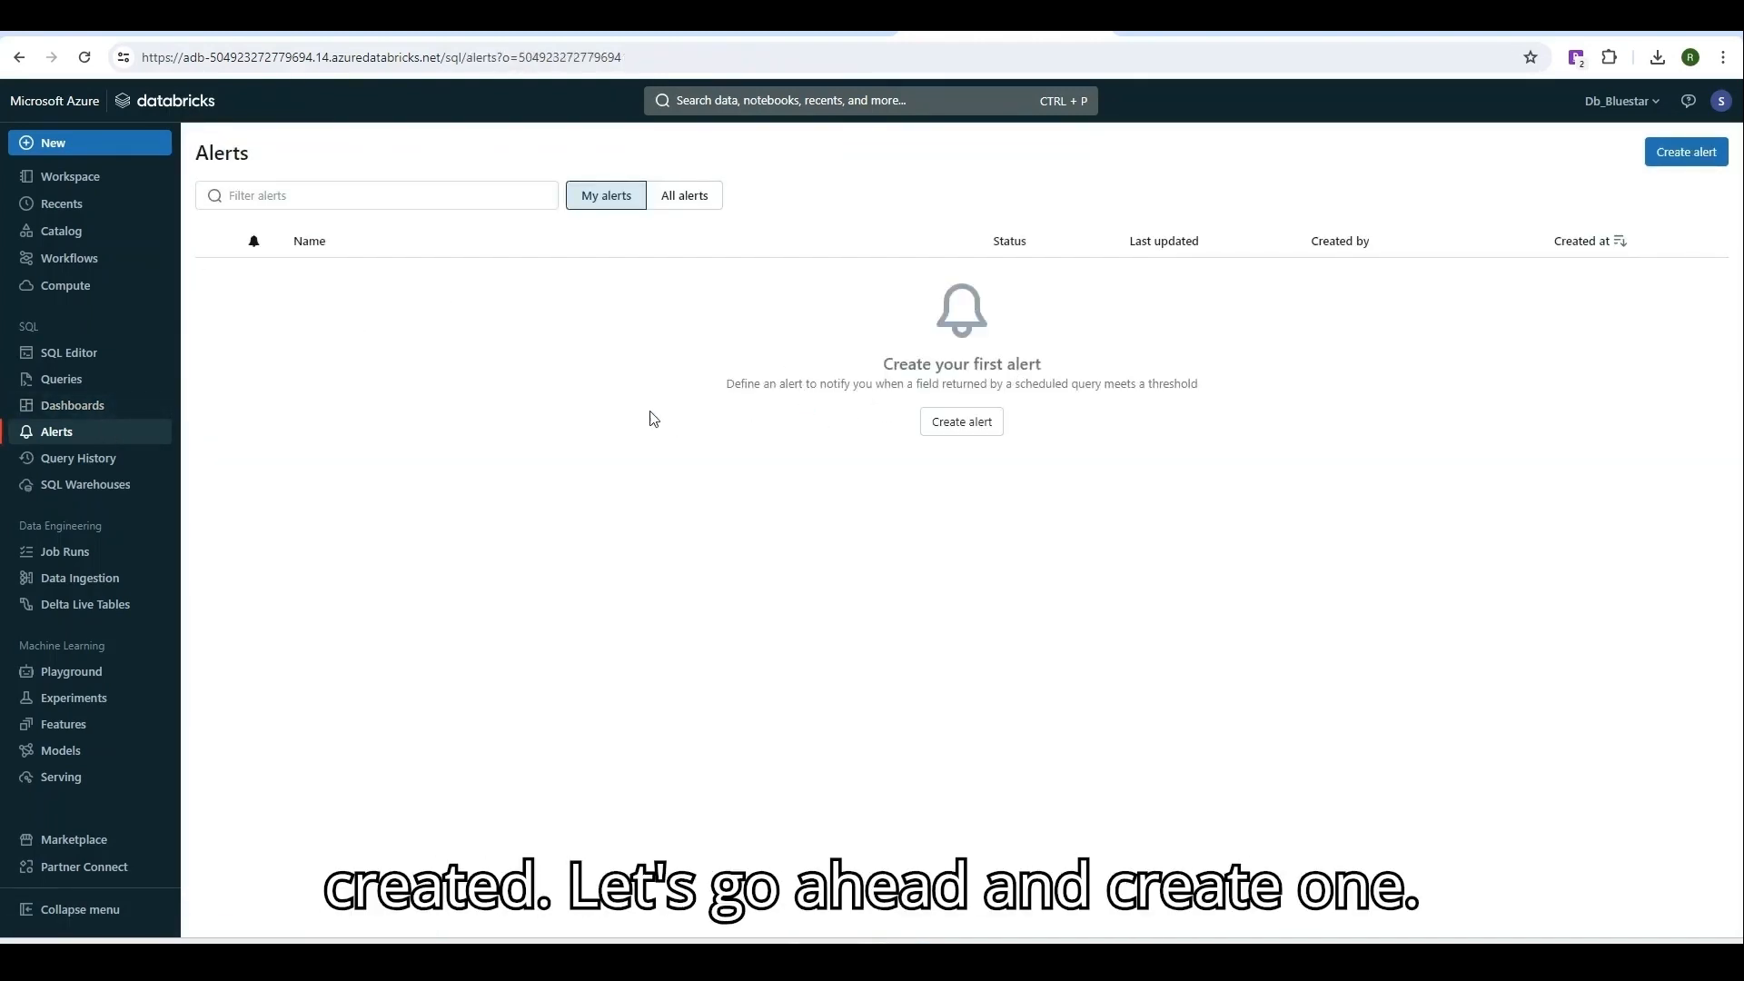
# Name a new alert 'Demo' on Sample (1), watching the Sum of count(o_orderstatus).
pyautogui.click(962, 424)
pyautogui.click(413, 208)
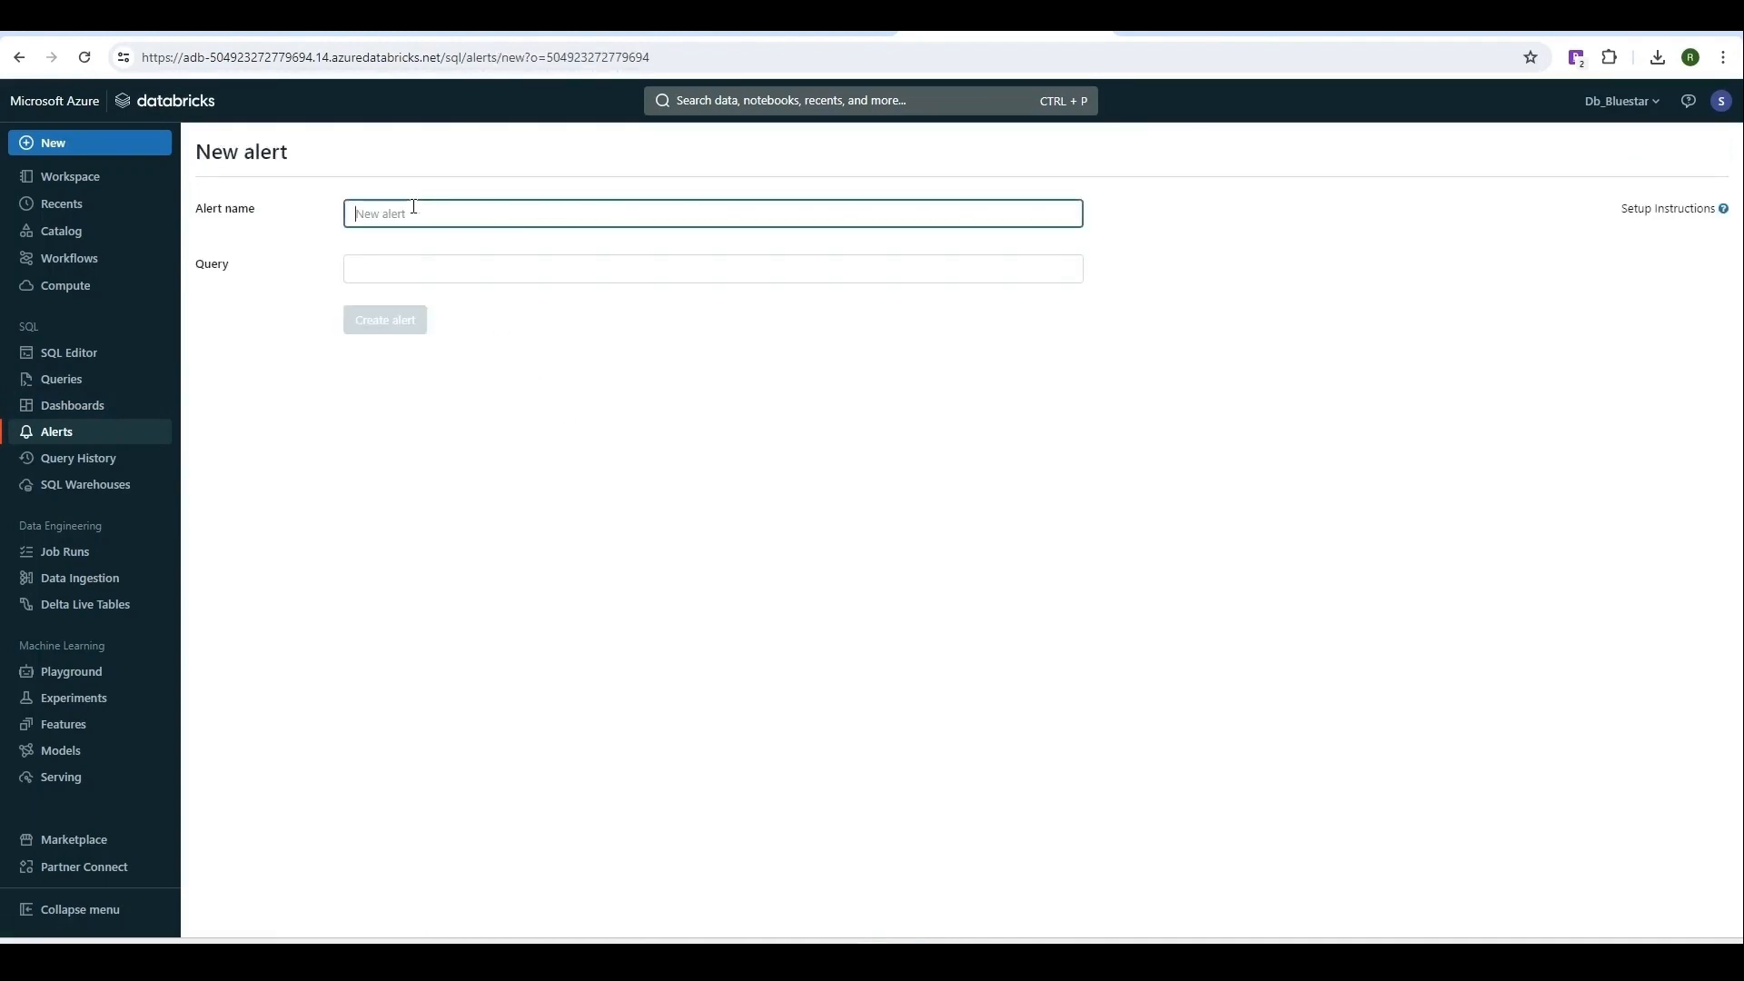
pyautogui.write('Demo')
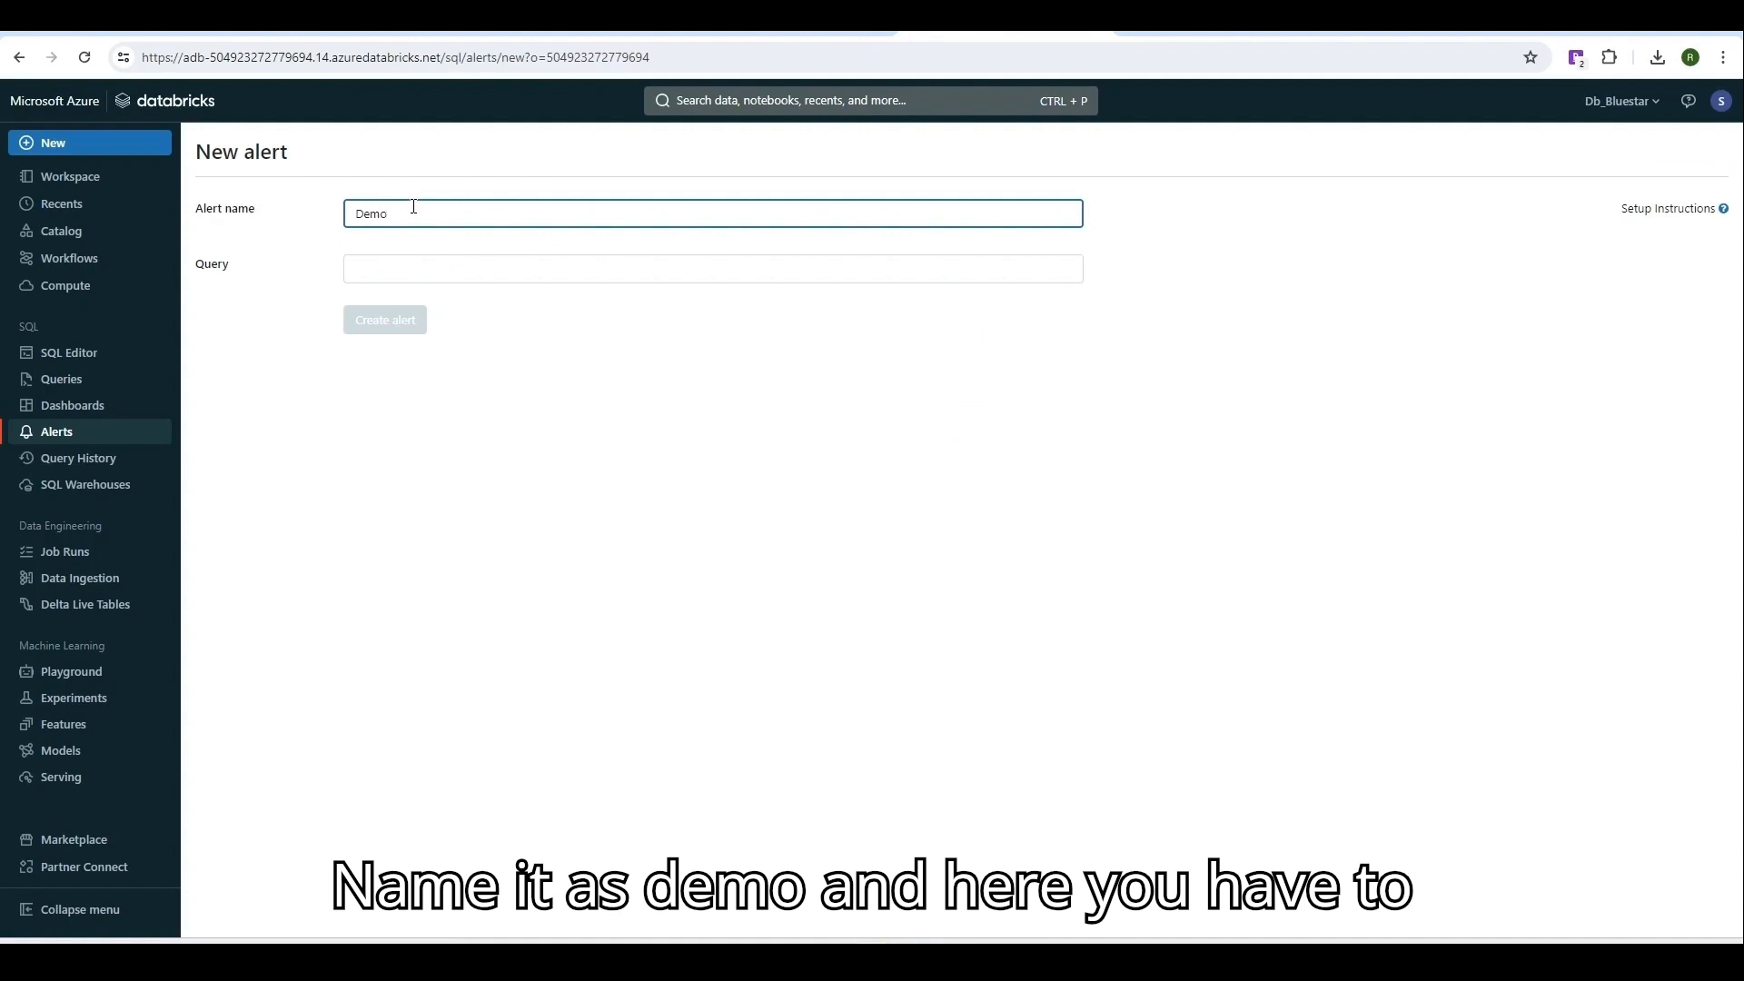
pyautogui.click(408, 265)
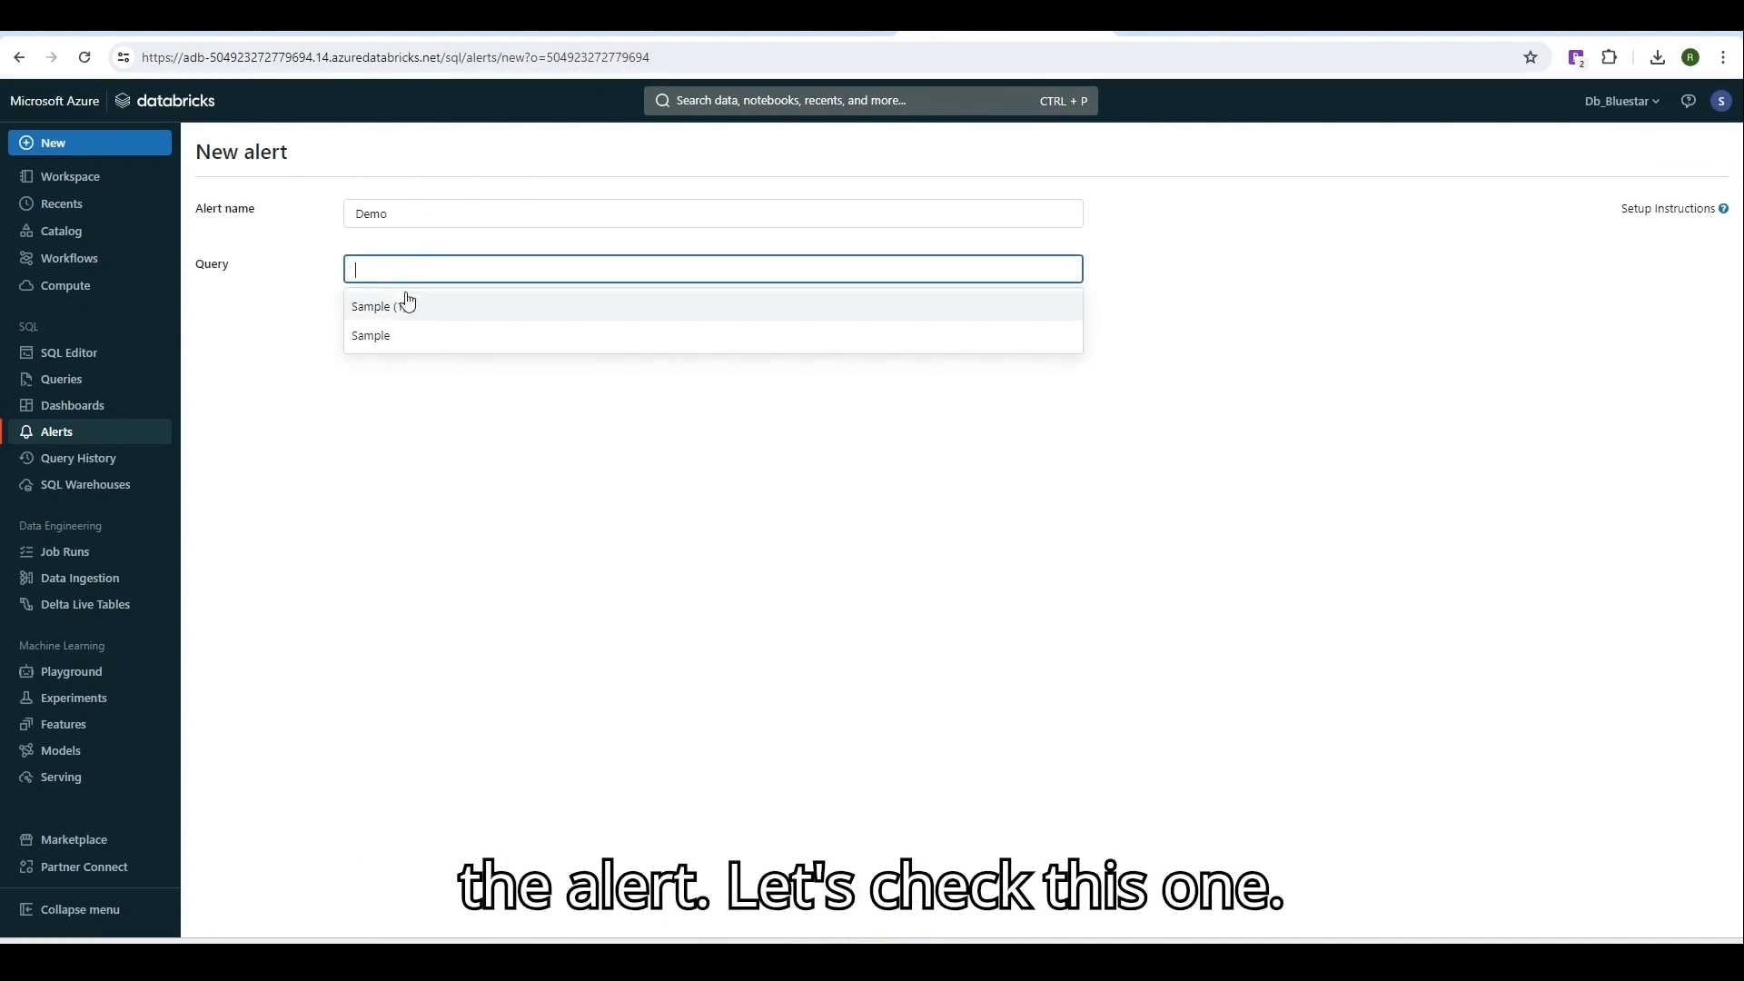
pyautogui.click(407, 306)
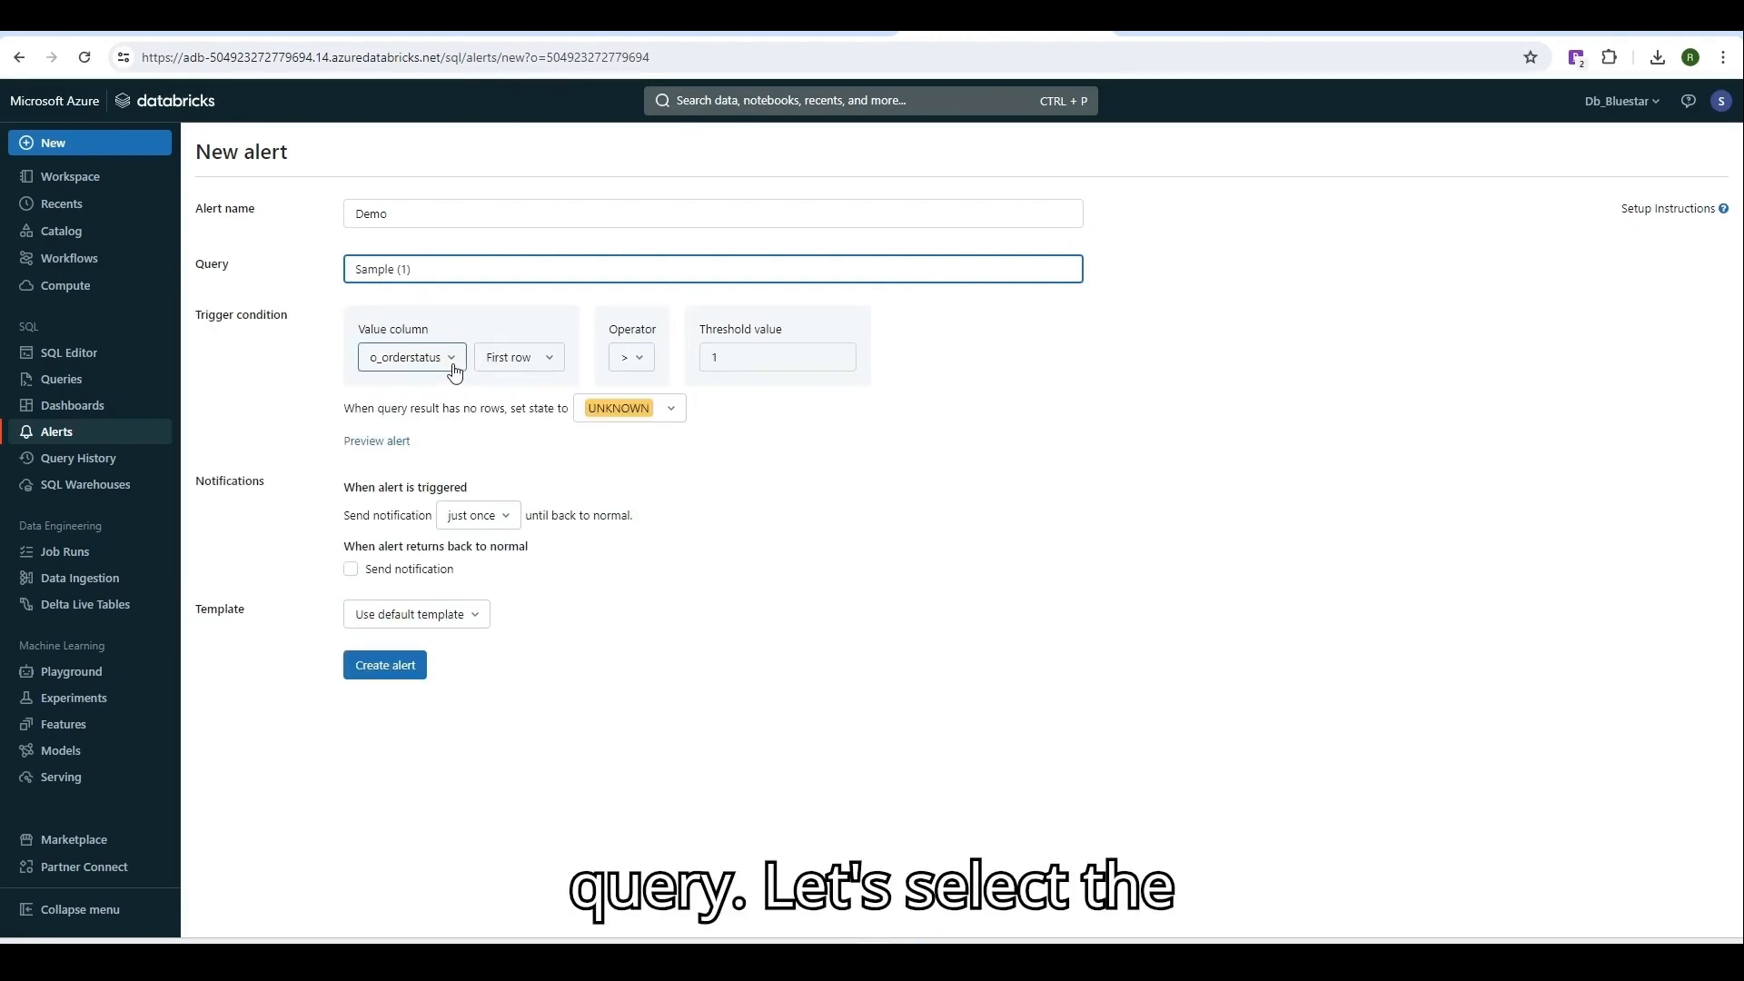
pyautogui.click(453, 367)
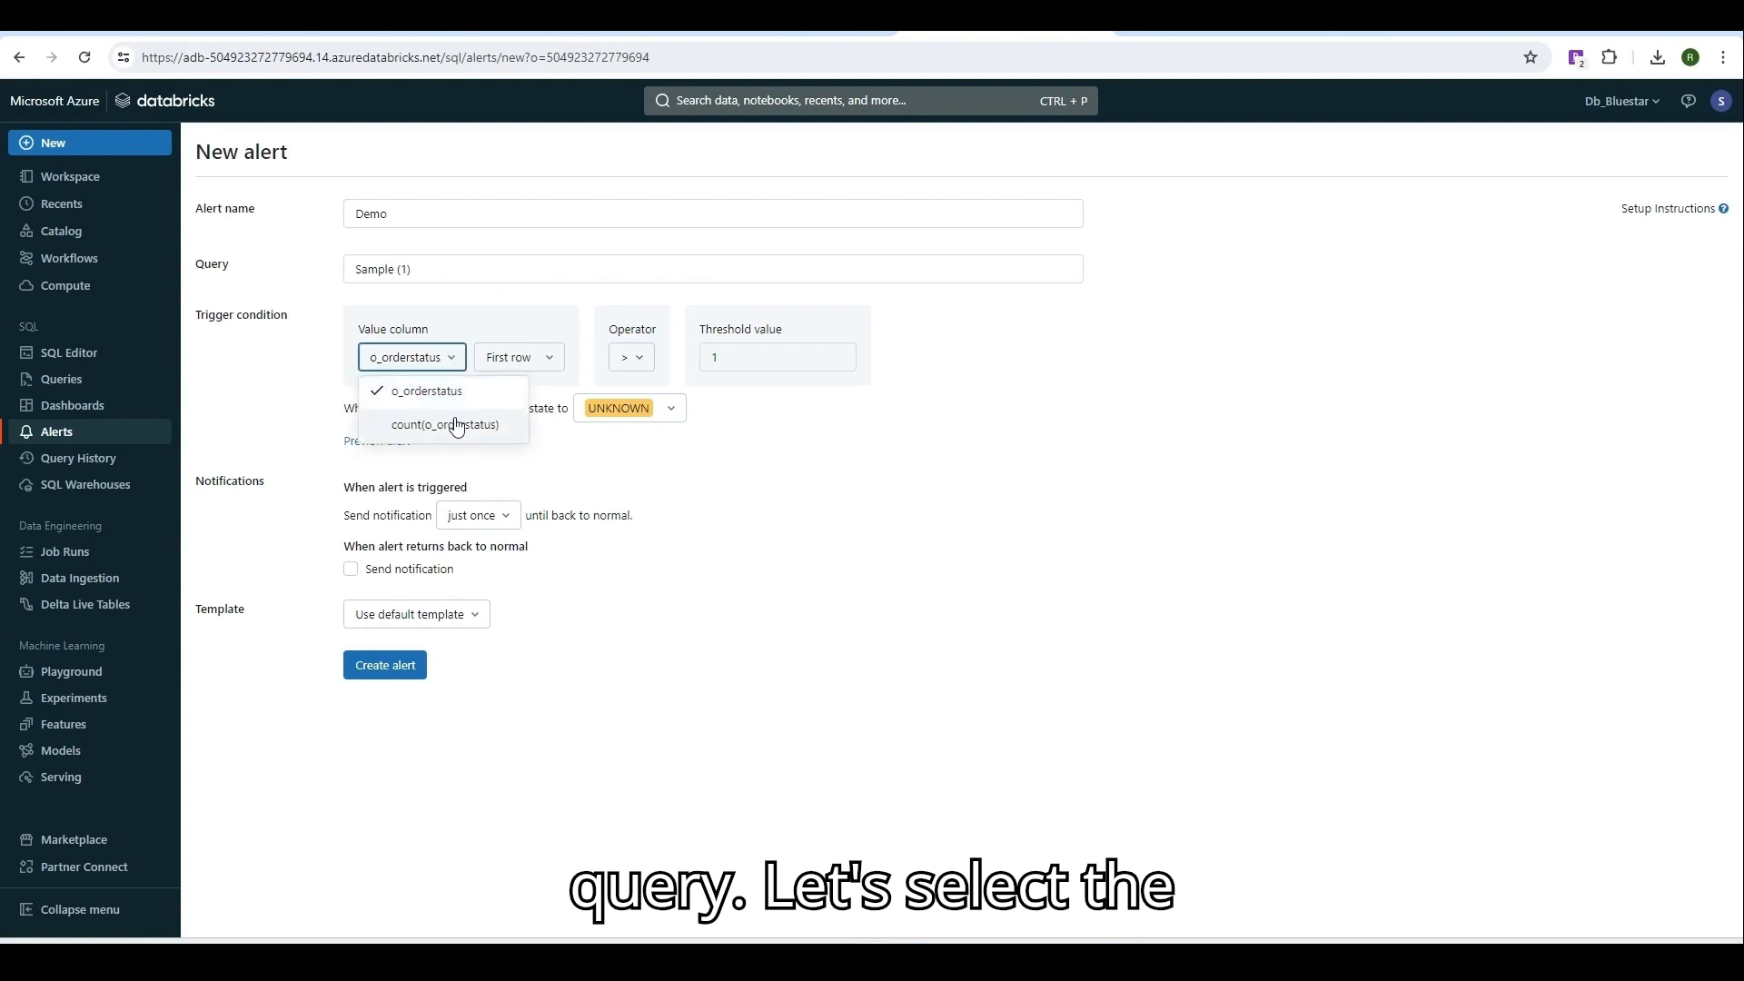
pyautogui.click(457, 425)
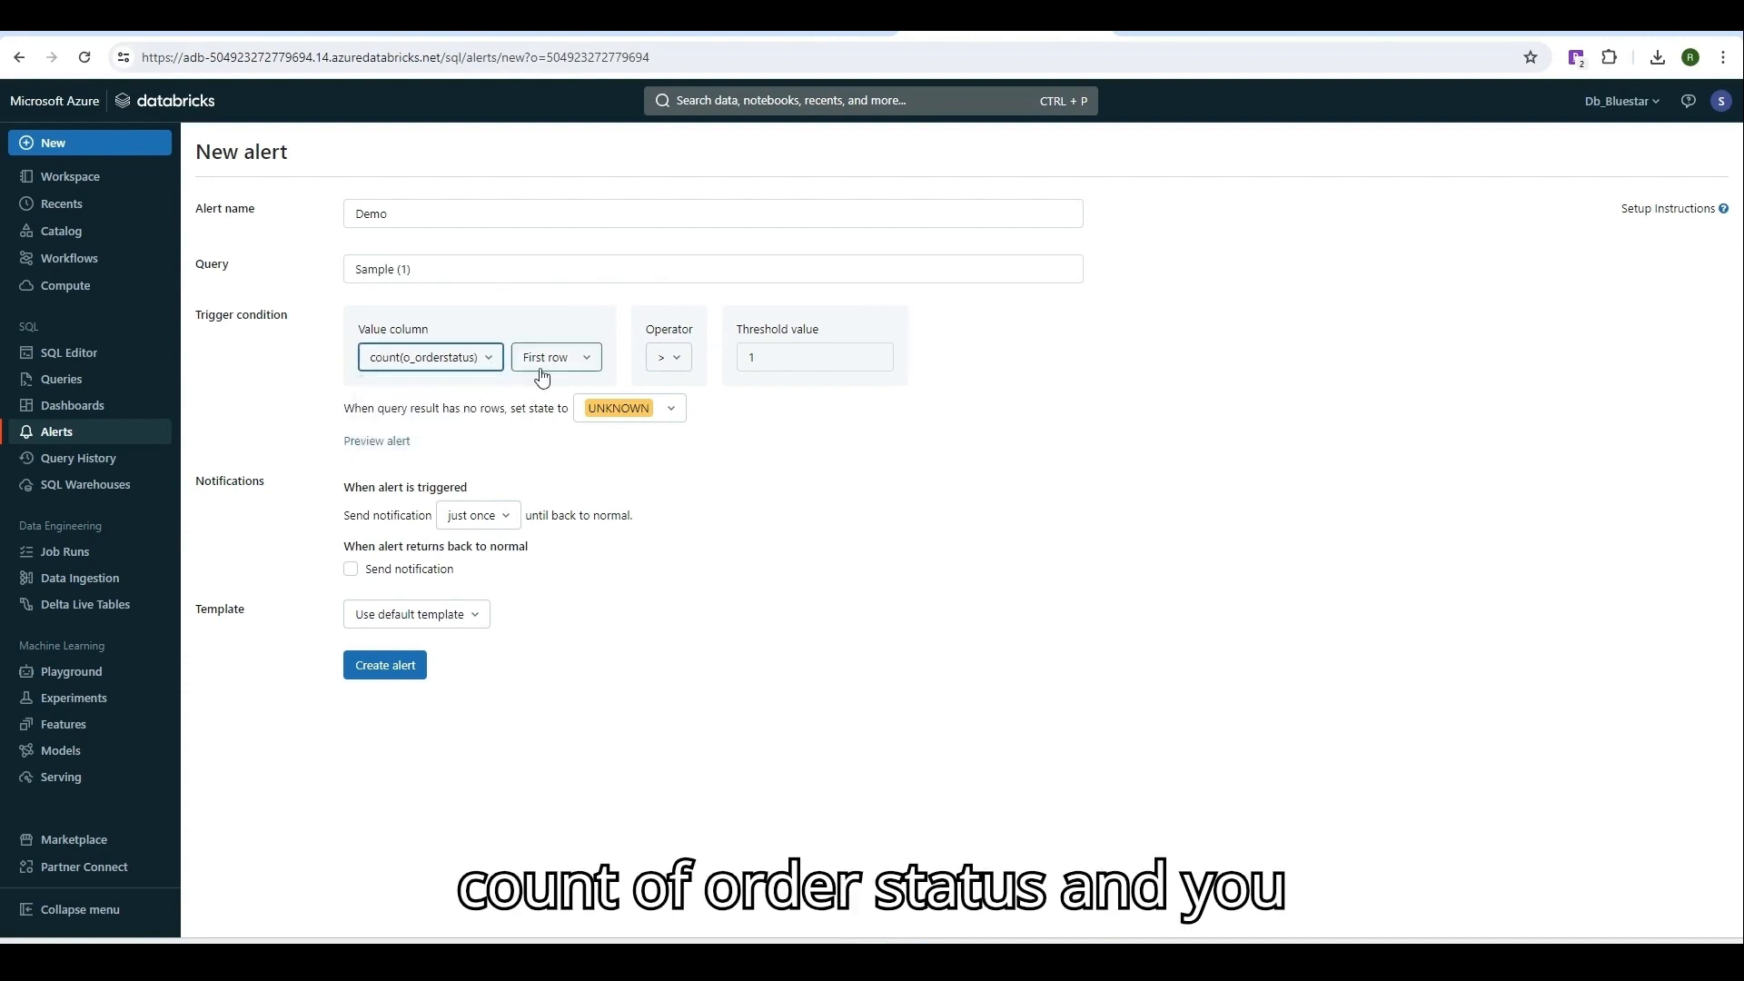
pyautogui.click(585, 360)
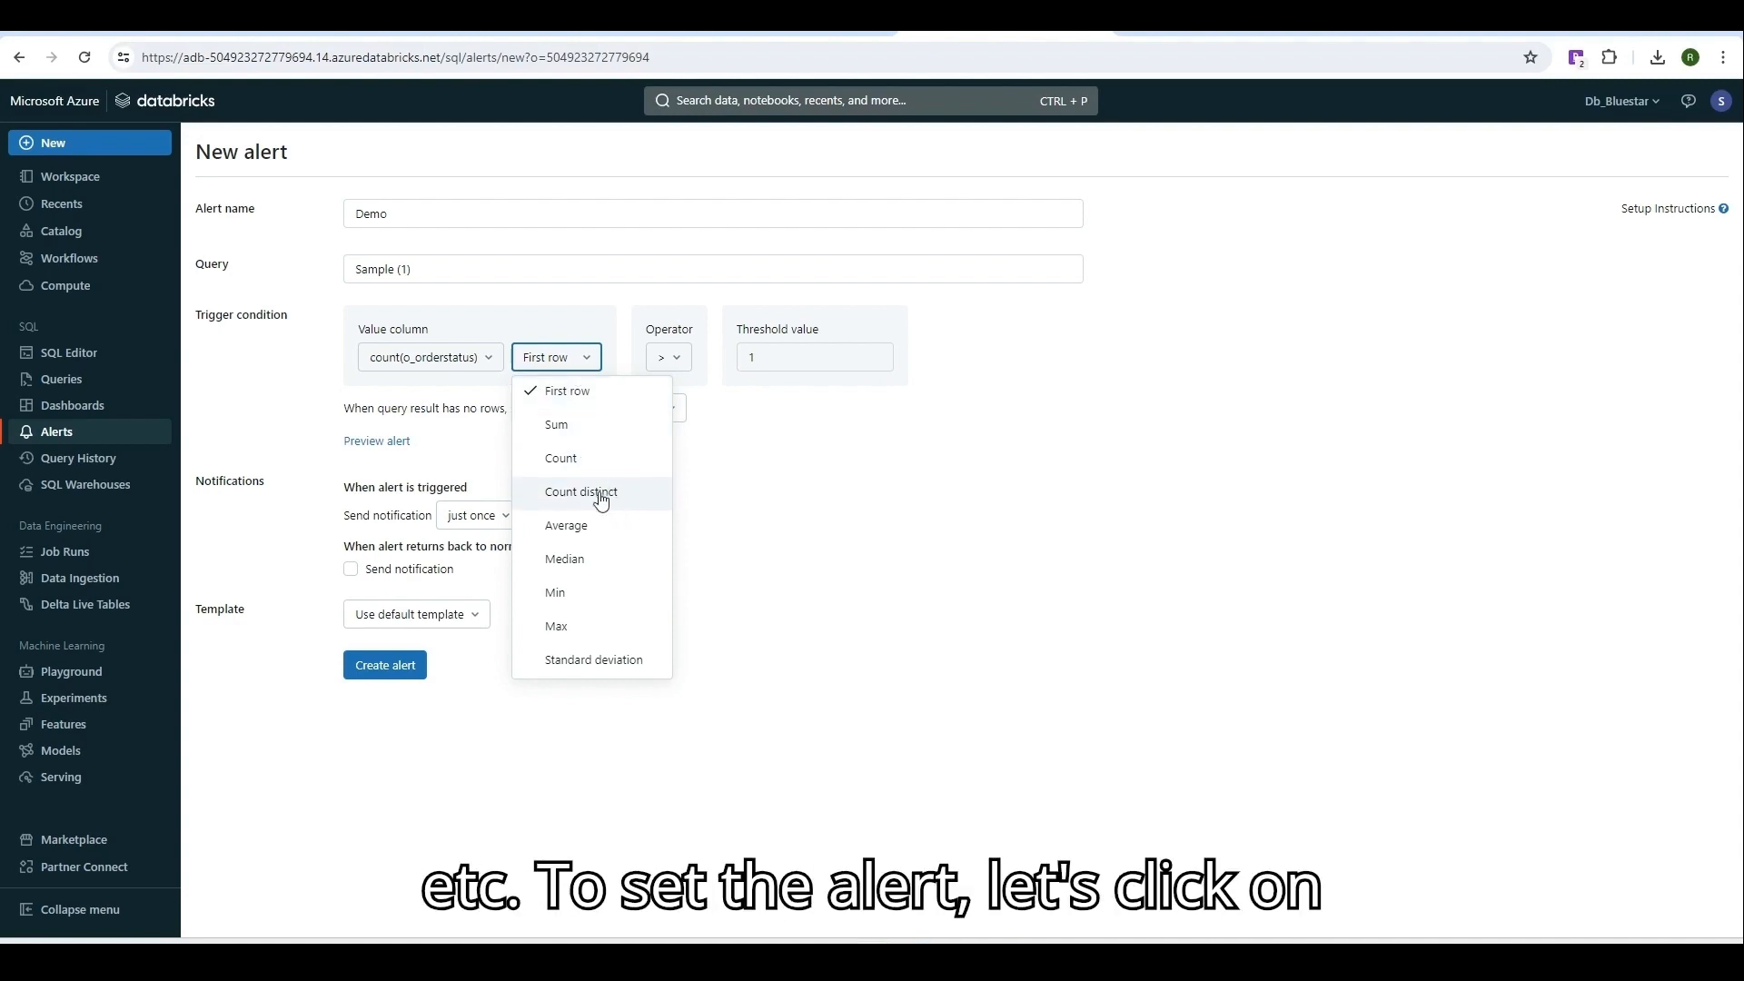
pyautogui.click(595, 442)
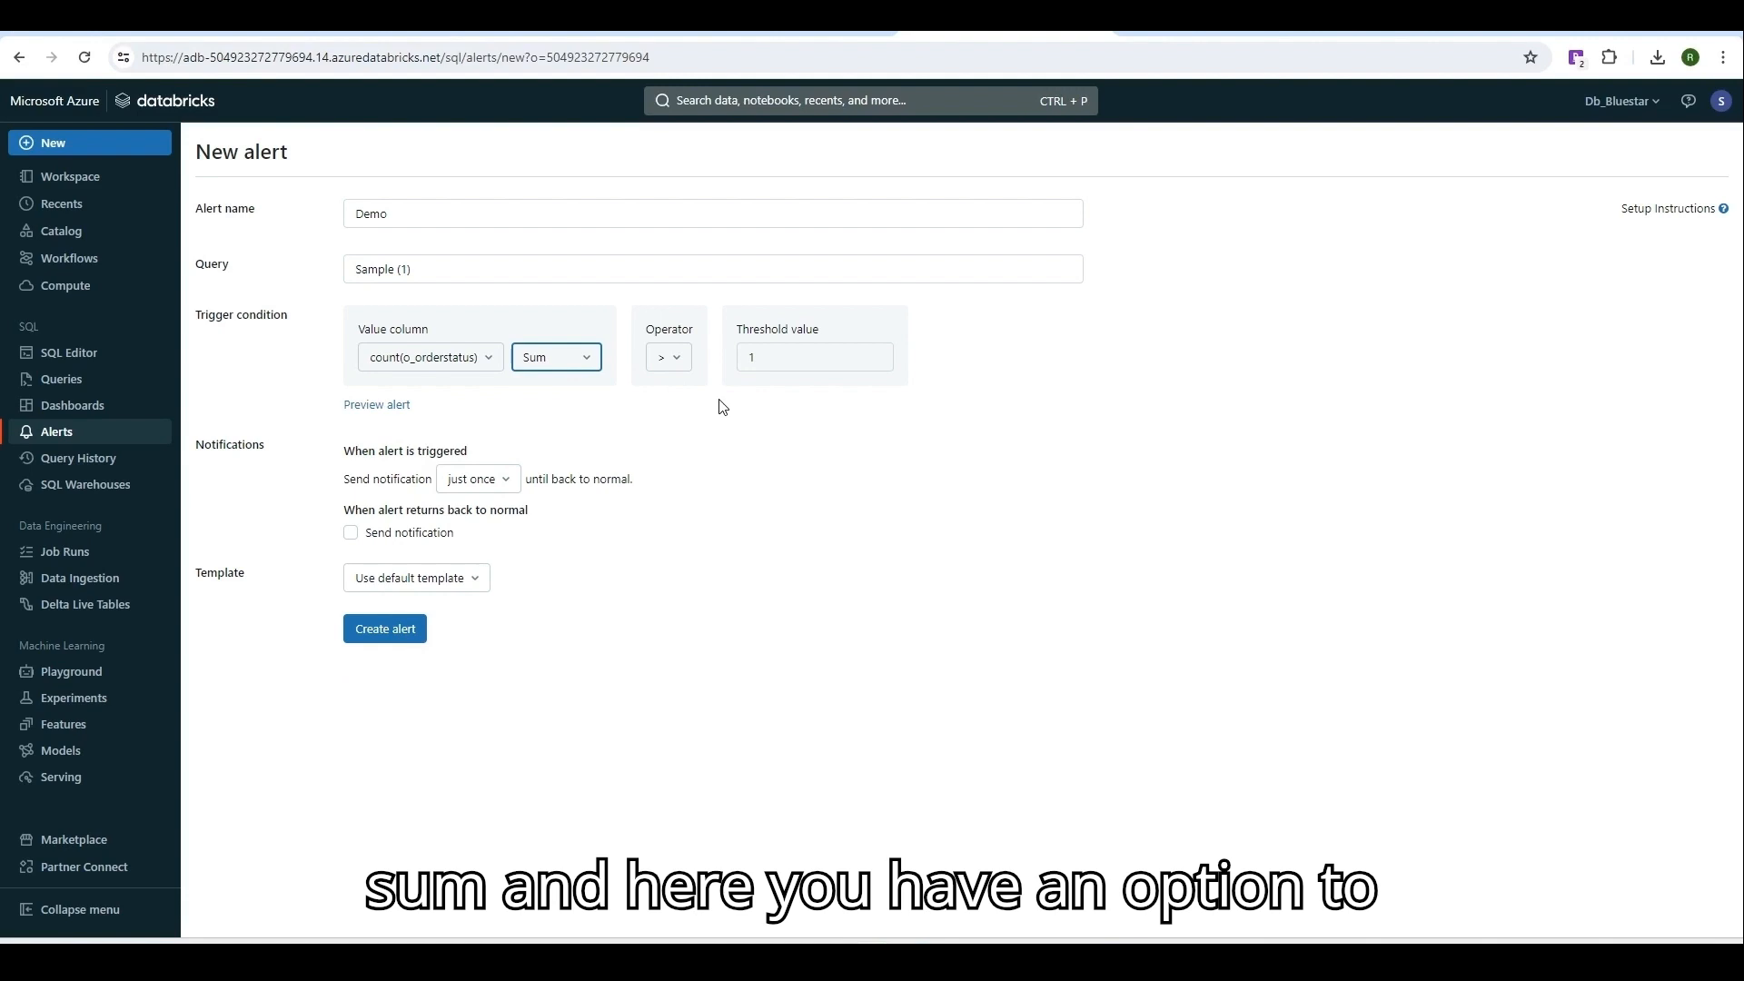
# Change the Demo alert's threshold value from 1 to 8000000.
pyautogui.click(390, 413)
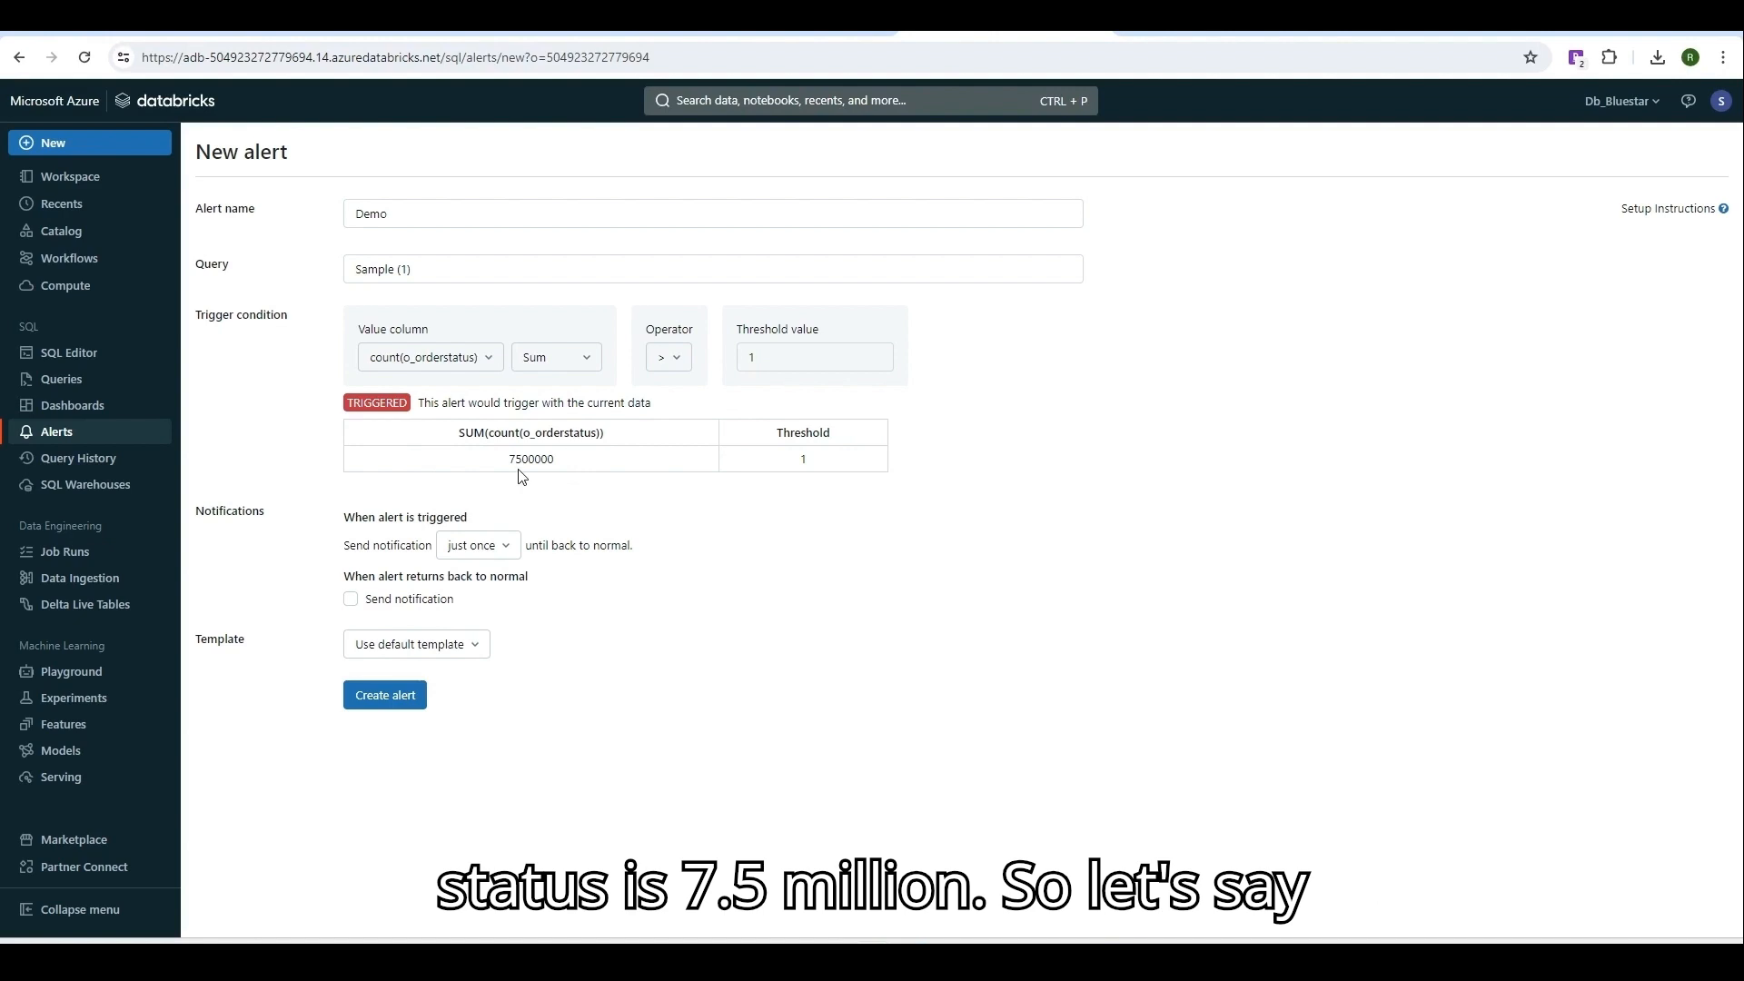
pyautogui.click(787, 354)
pyautogui.doubleClick(788, 354)
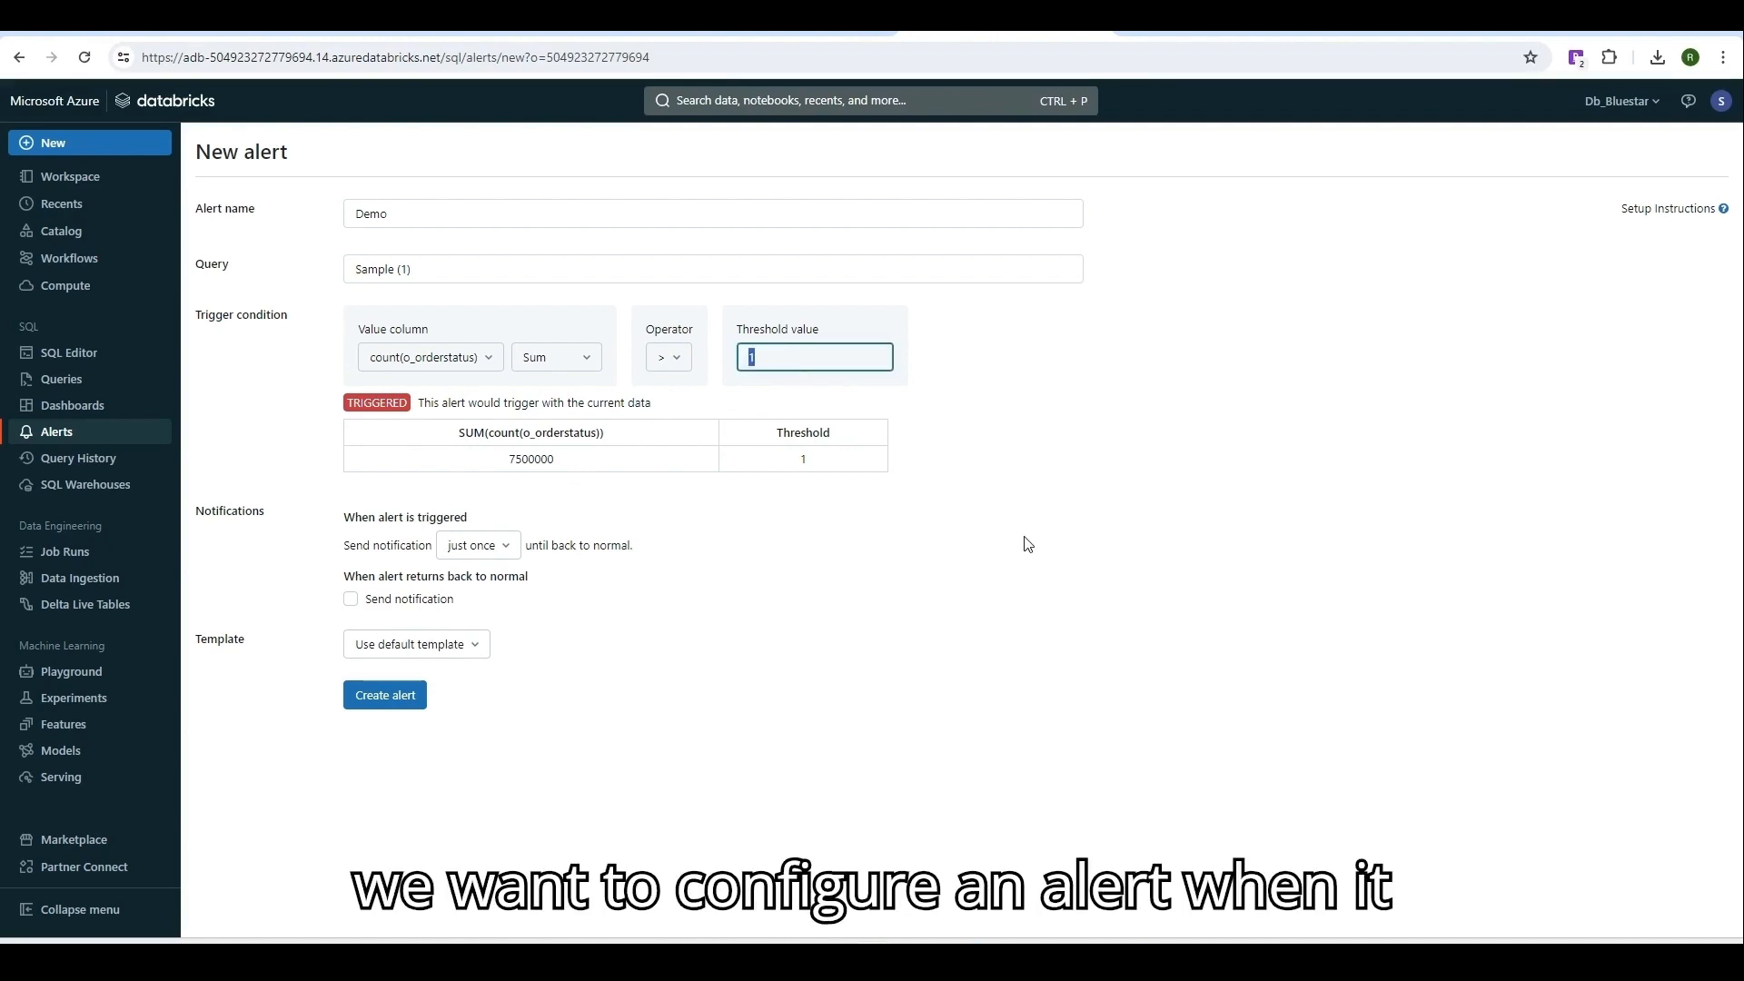
pyautogui.write('8000')
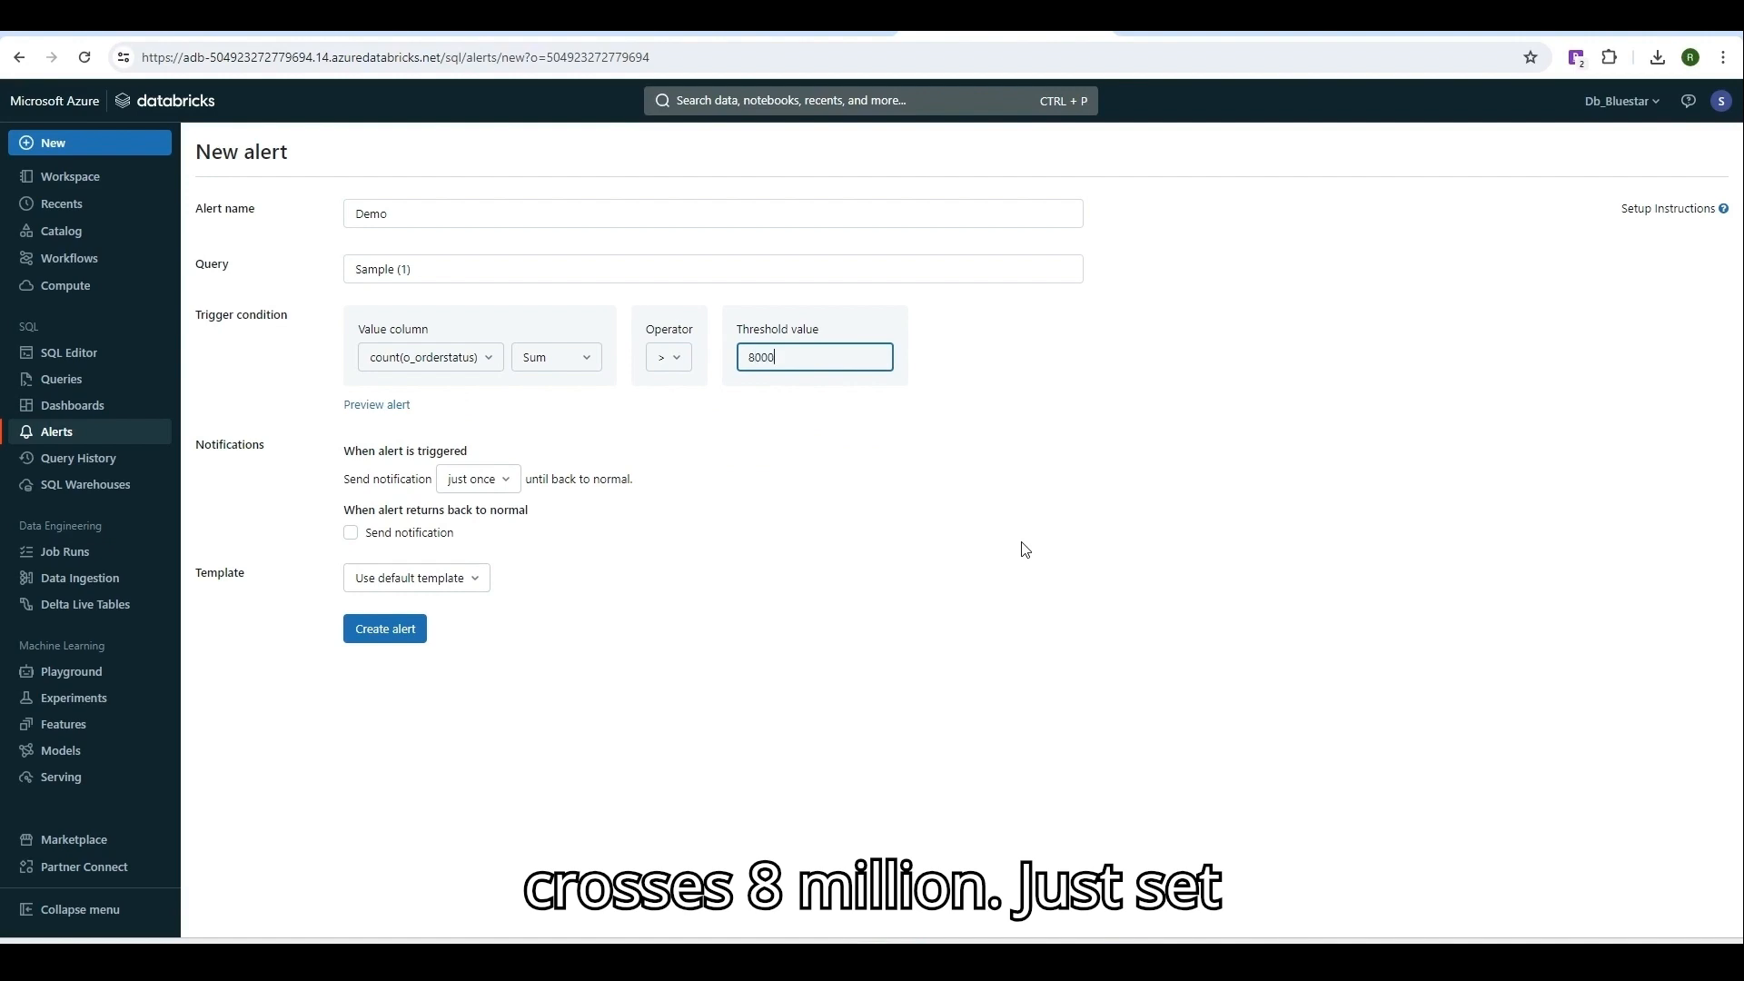
pyautogui.write('000')
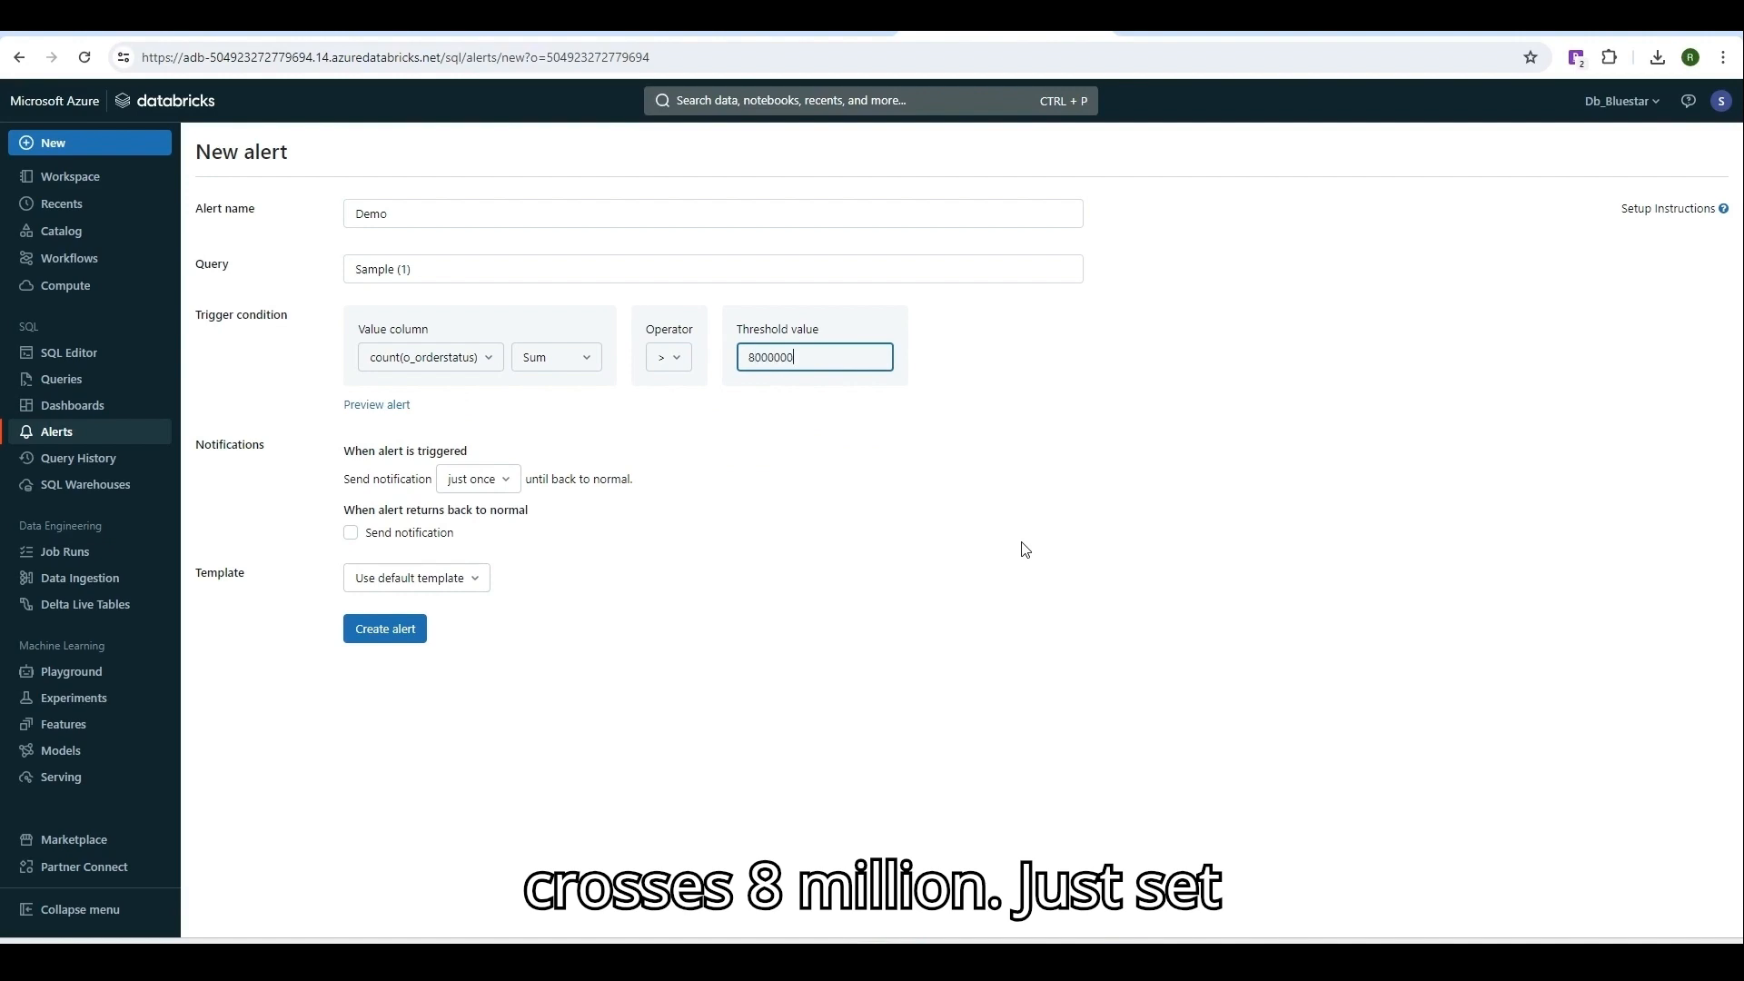
pyautogui.click(715, 568)
pyautogui.click(474, 481)
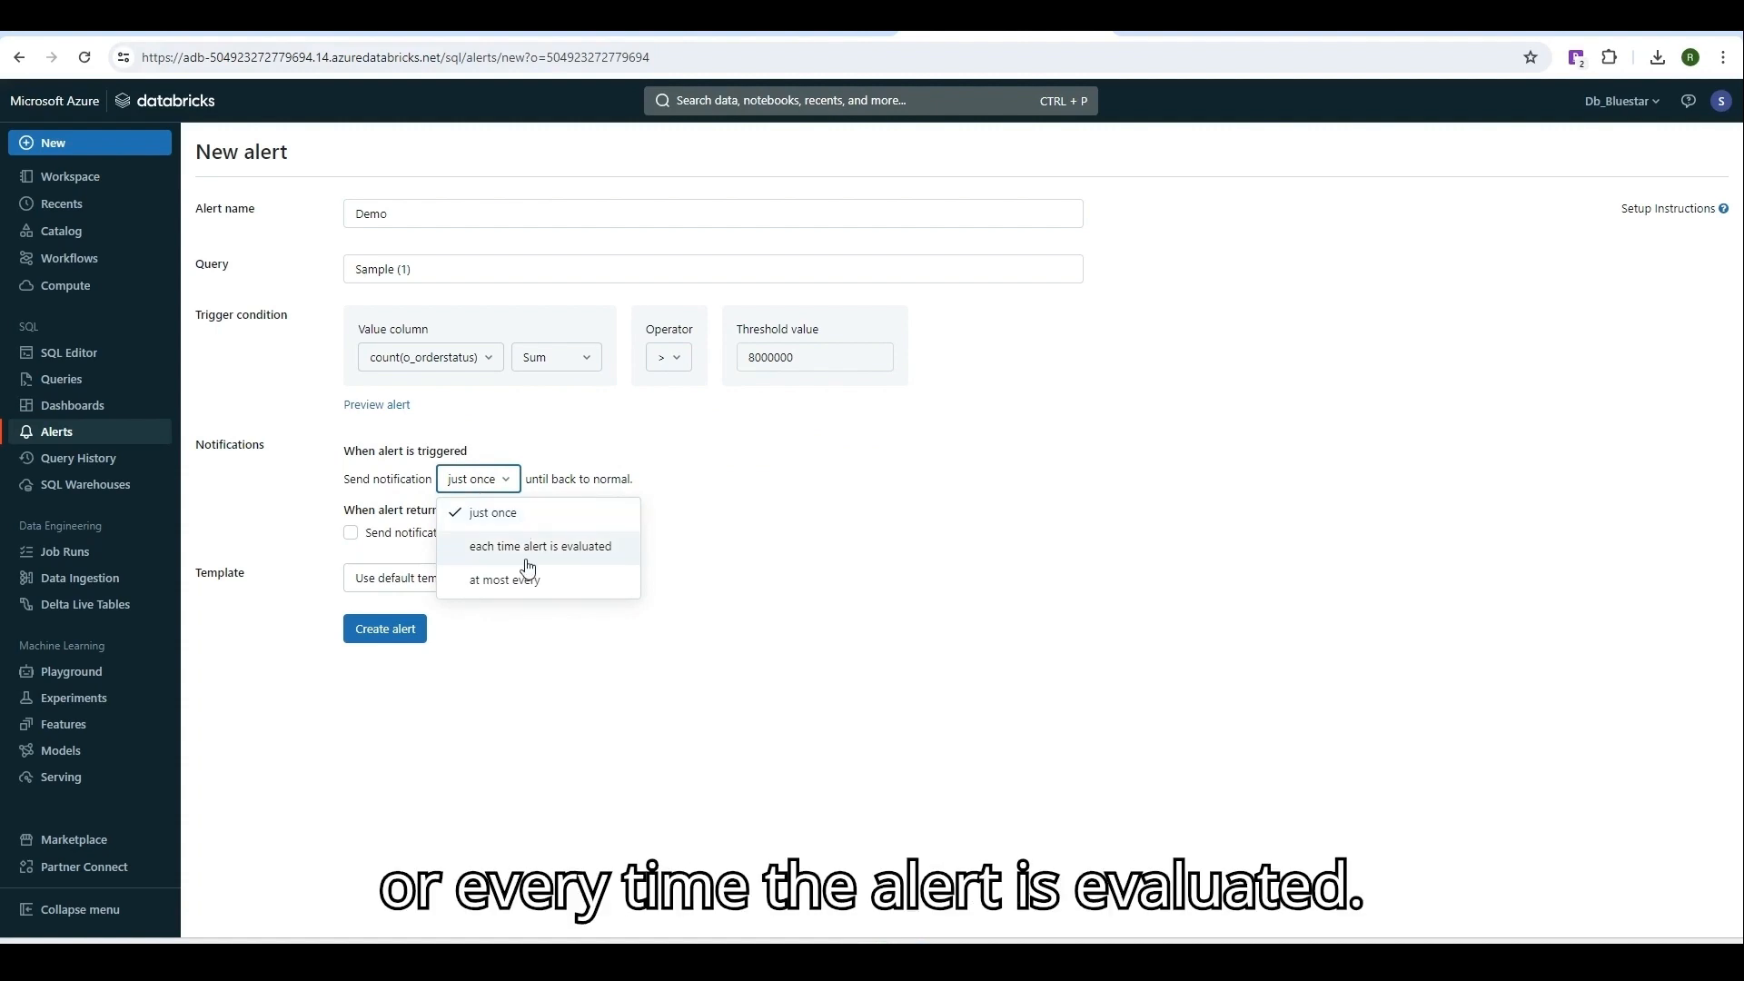
# Keep notifications at just once, with the back-to-normal notification left off.
pyautogui.click(655, 549)
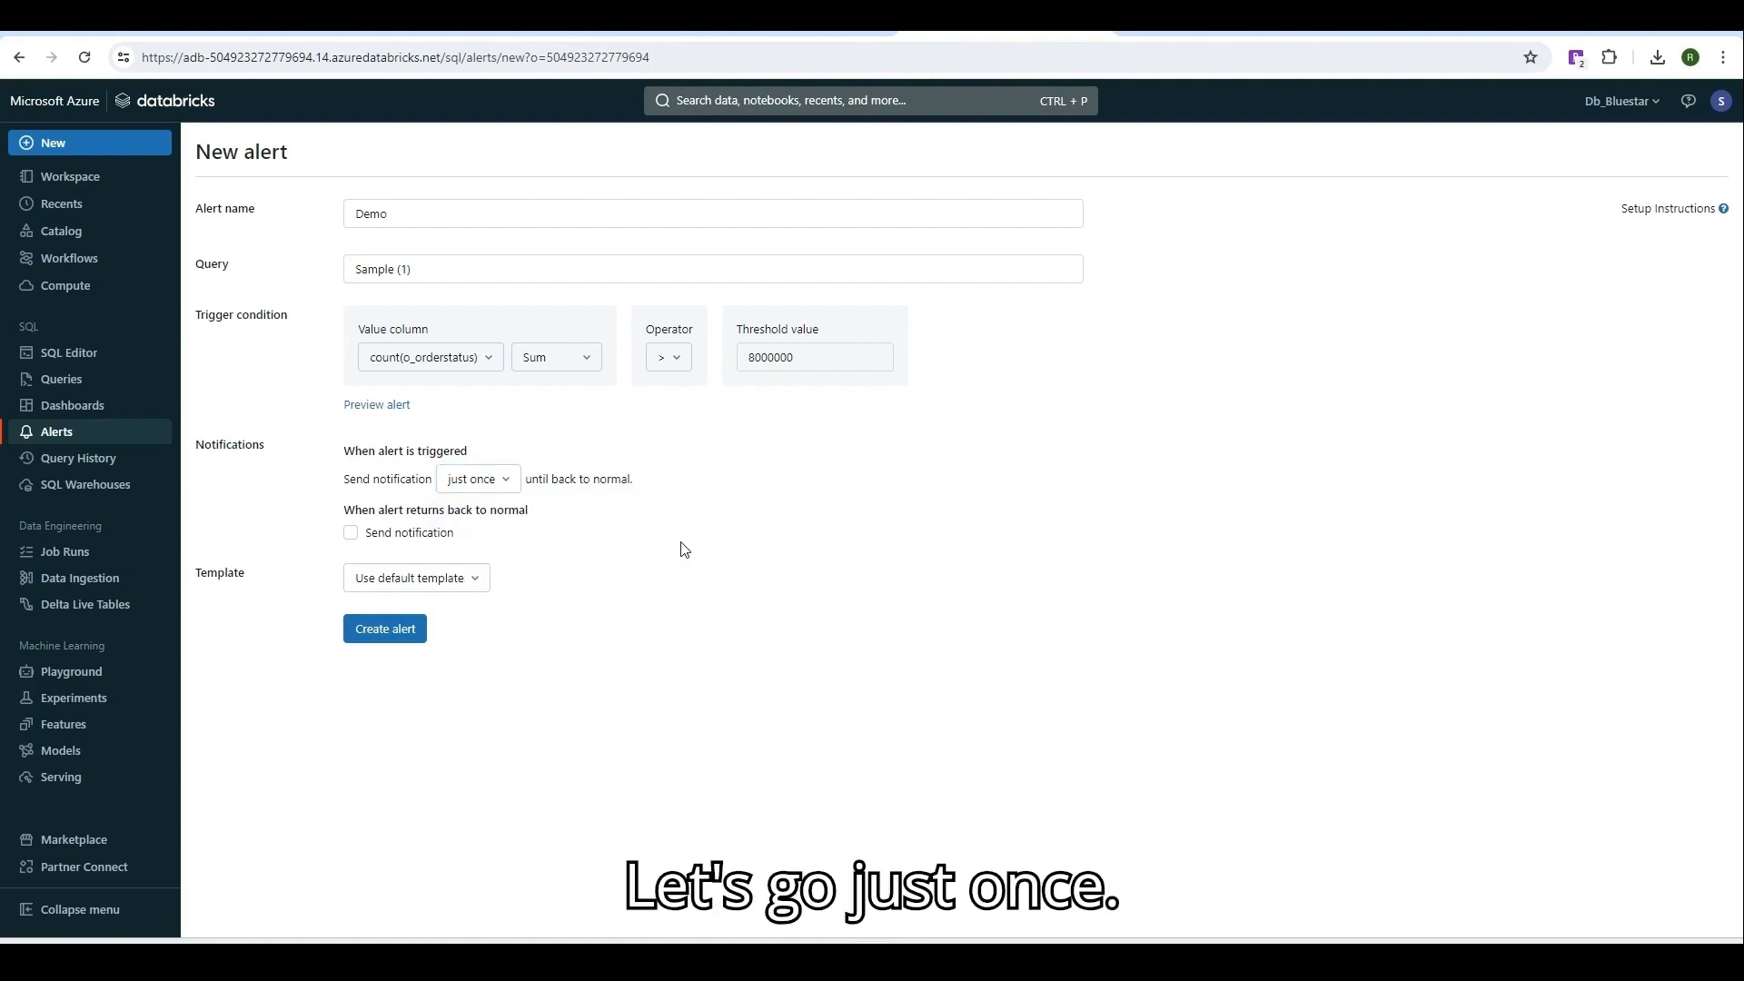
pyautogui.click(352, 536)
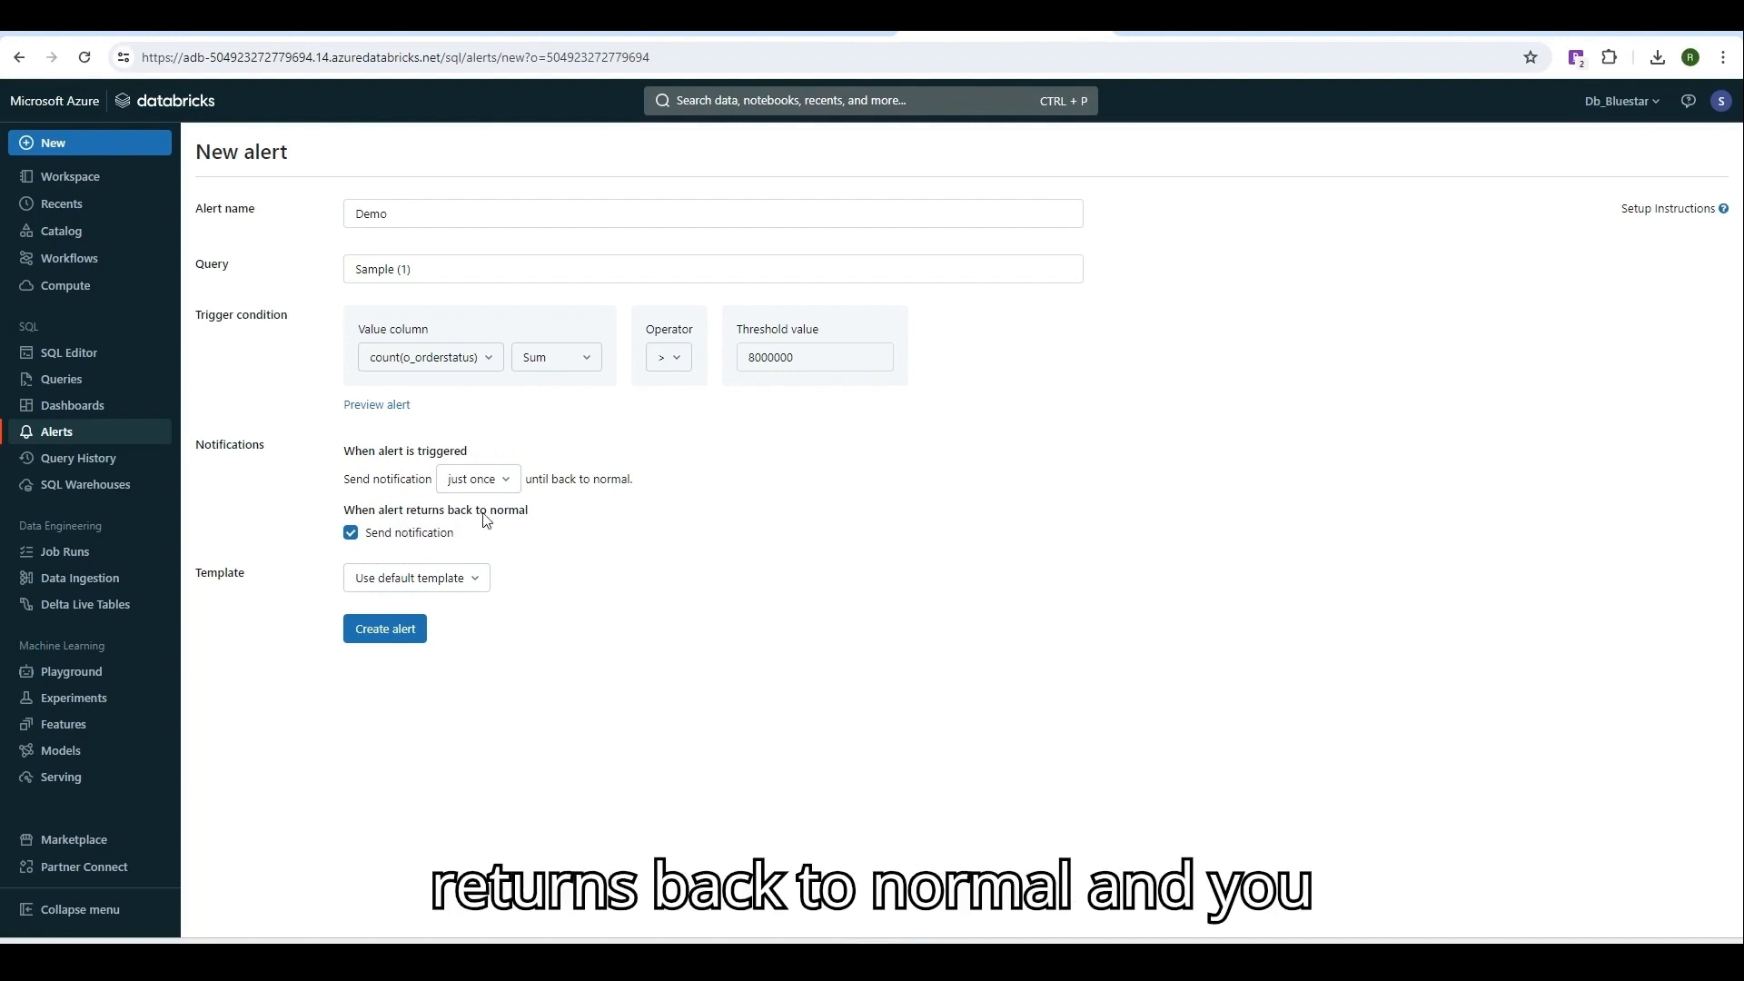
pyautogui.click(413, 533)
# Keep the default notification template and create the Demo alert.
pyautogui.click(409, 578)
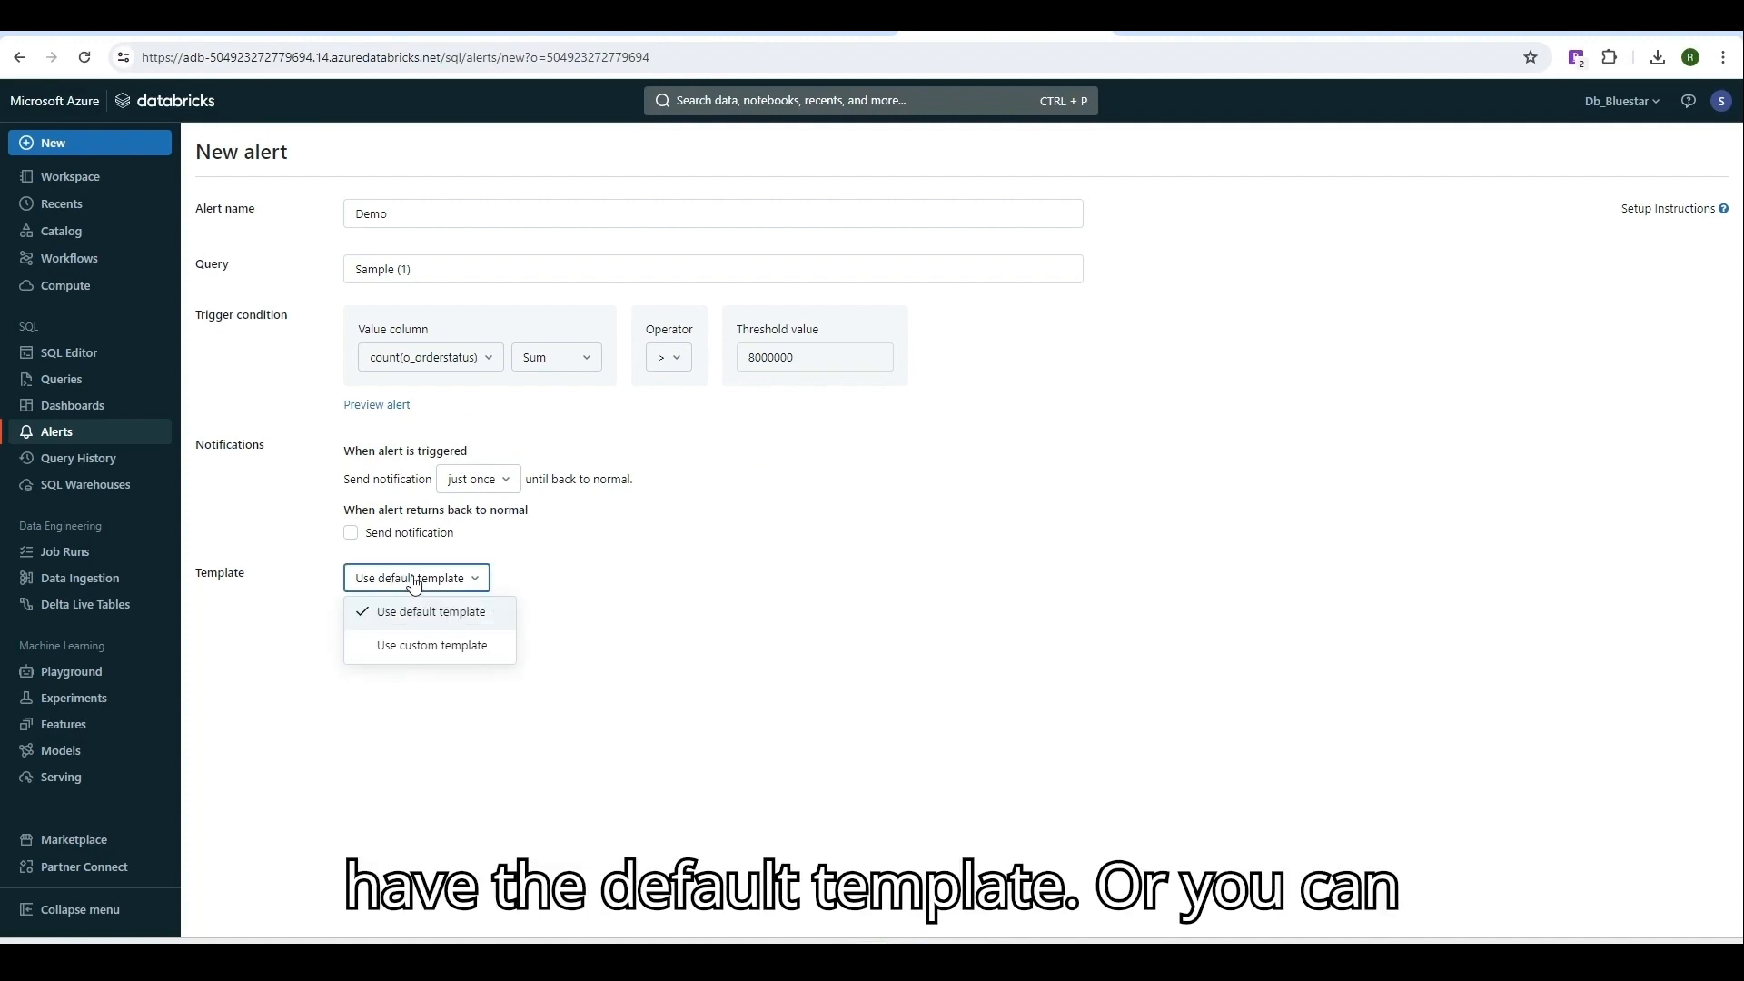
pyautogui.click(432, 646)
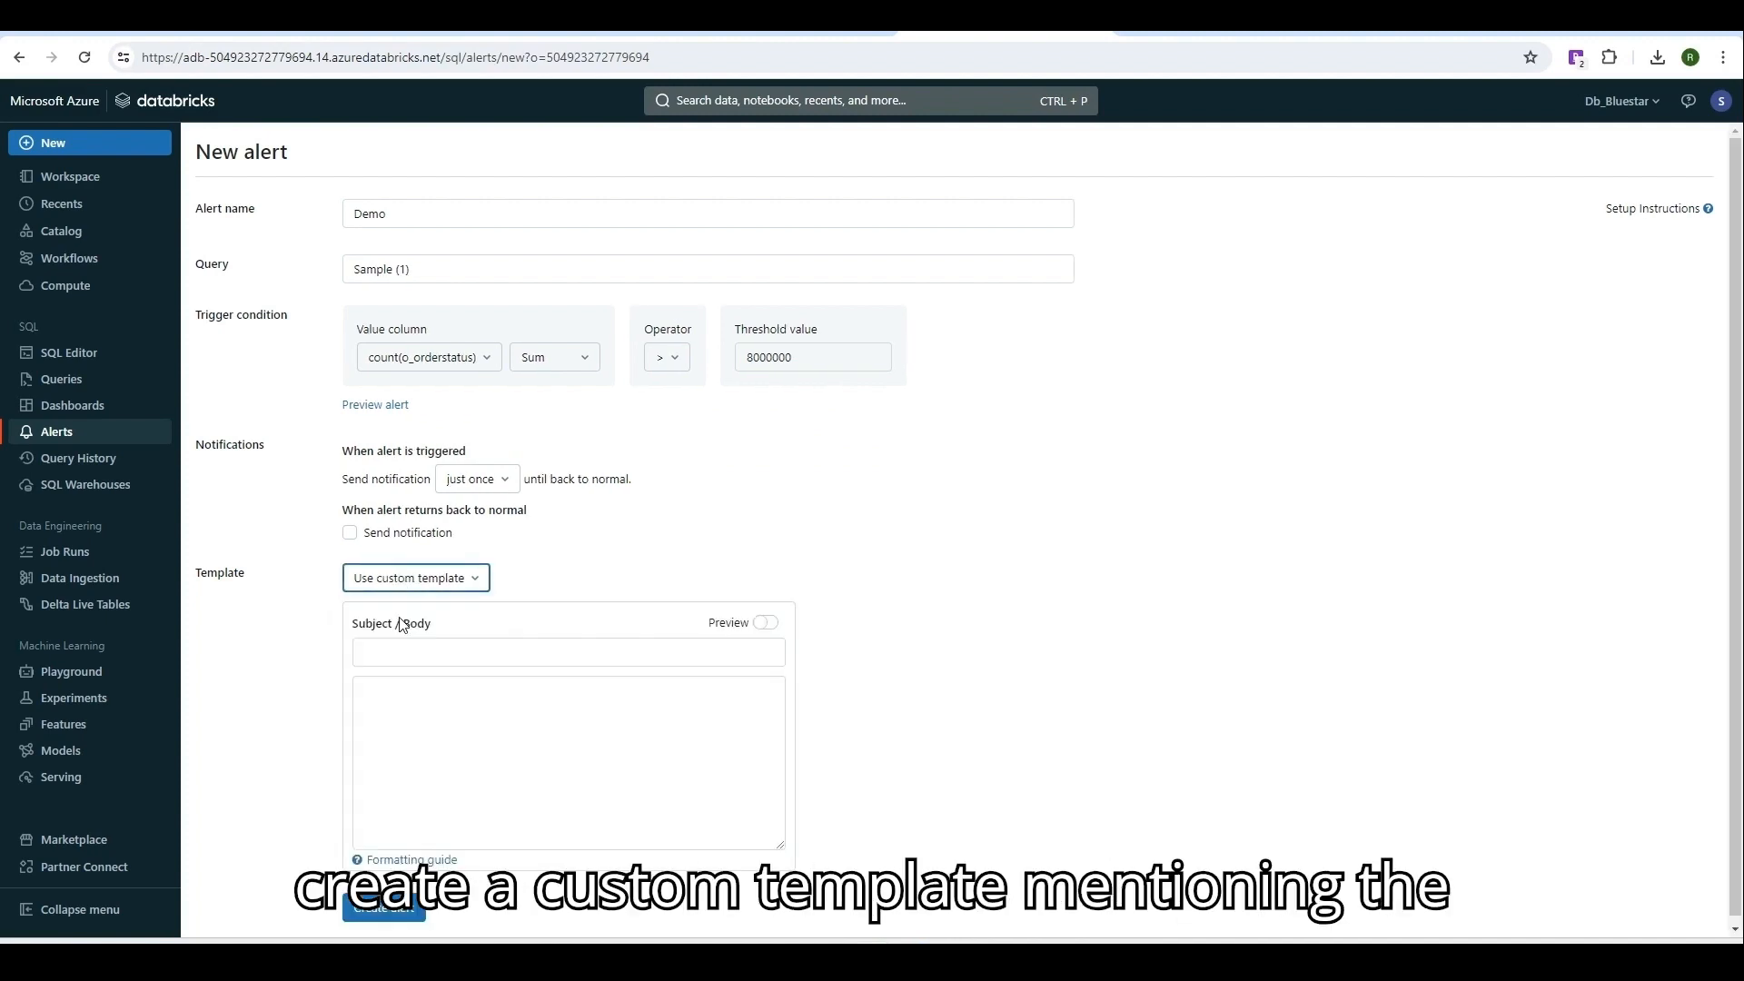
pyautogui.click(409, 654)
pyautogui.press('Tab')
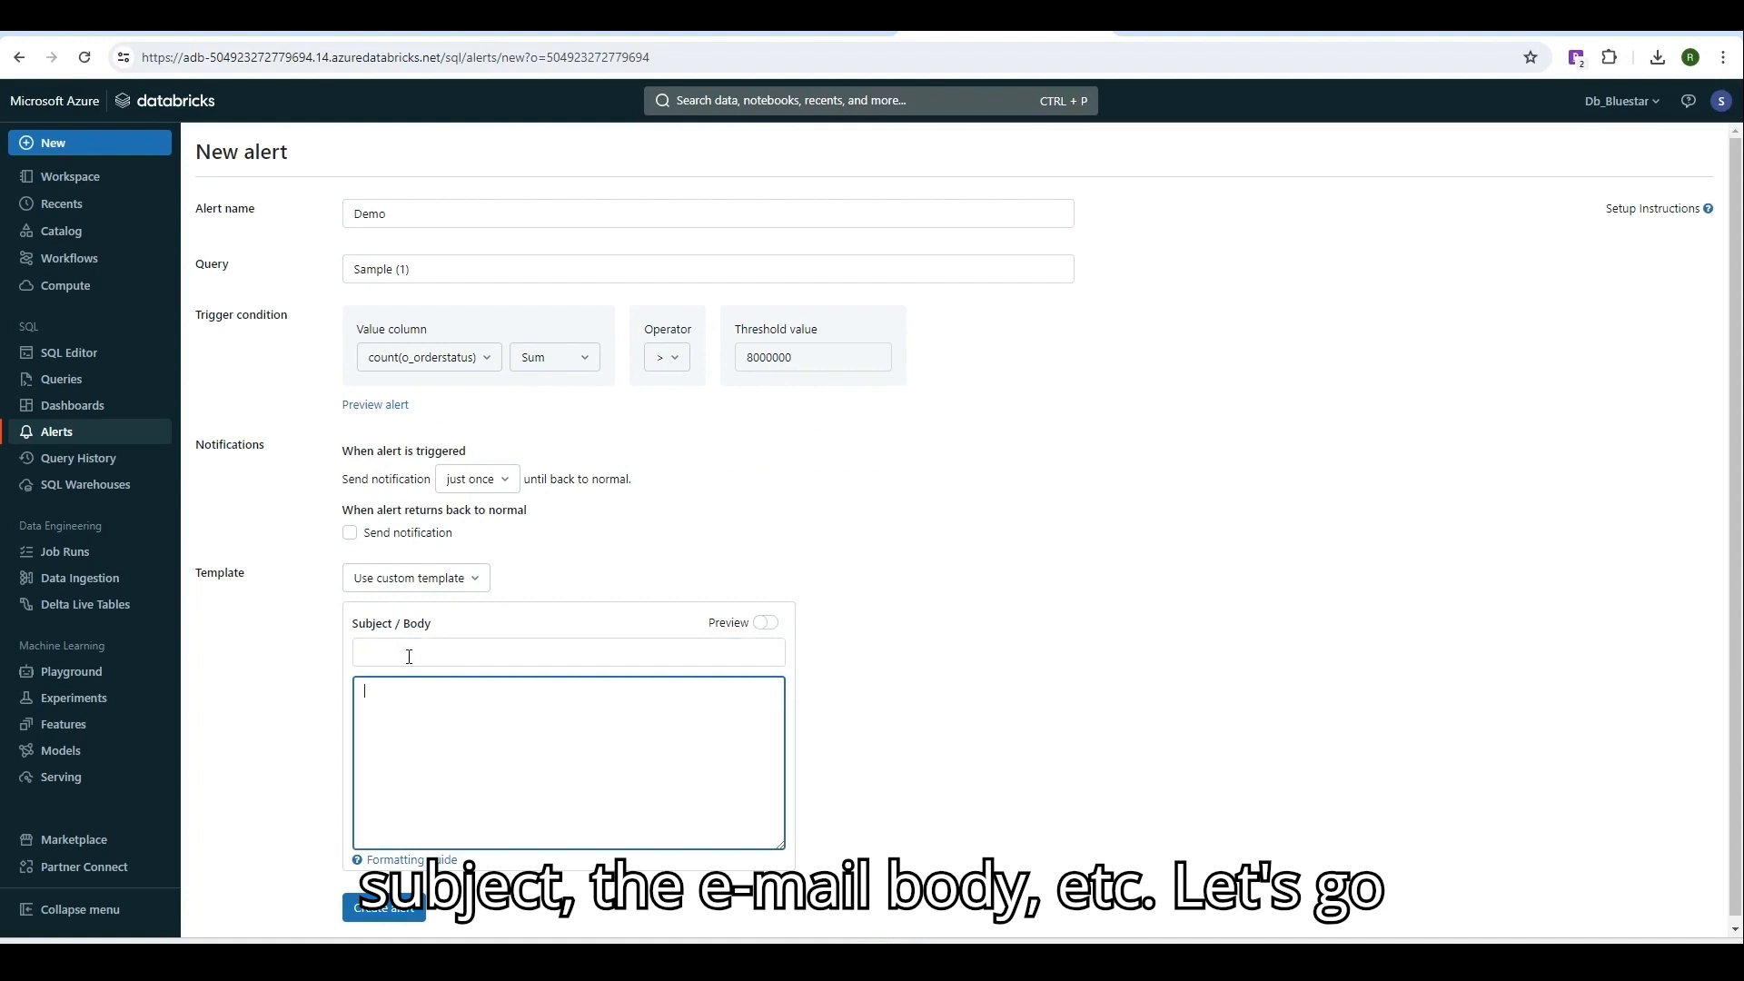
pyautogui.click(401, 587)
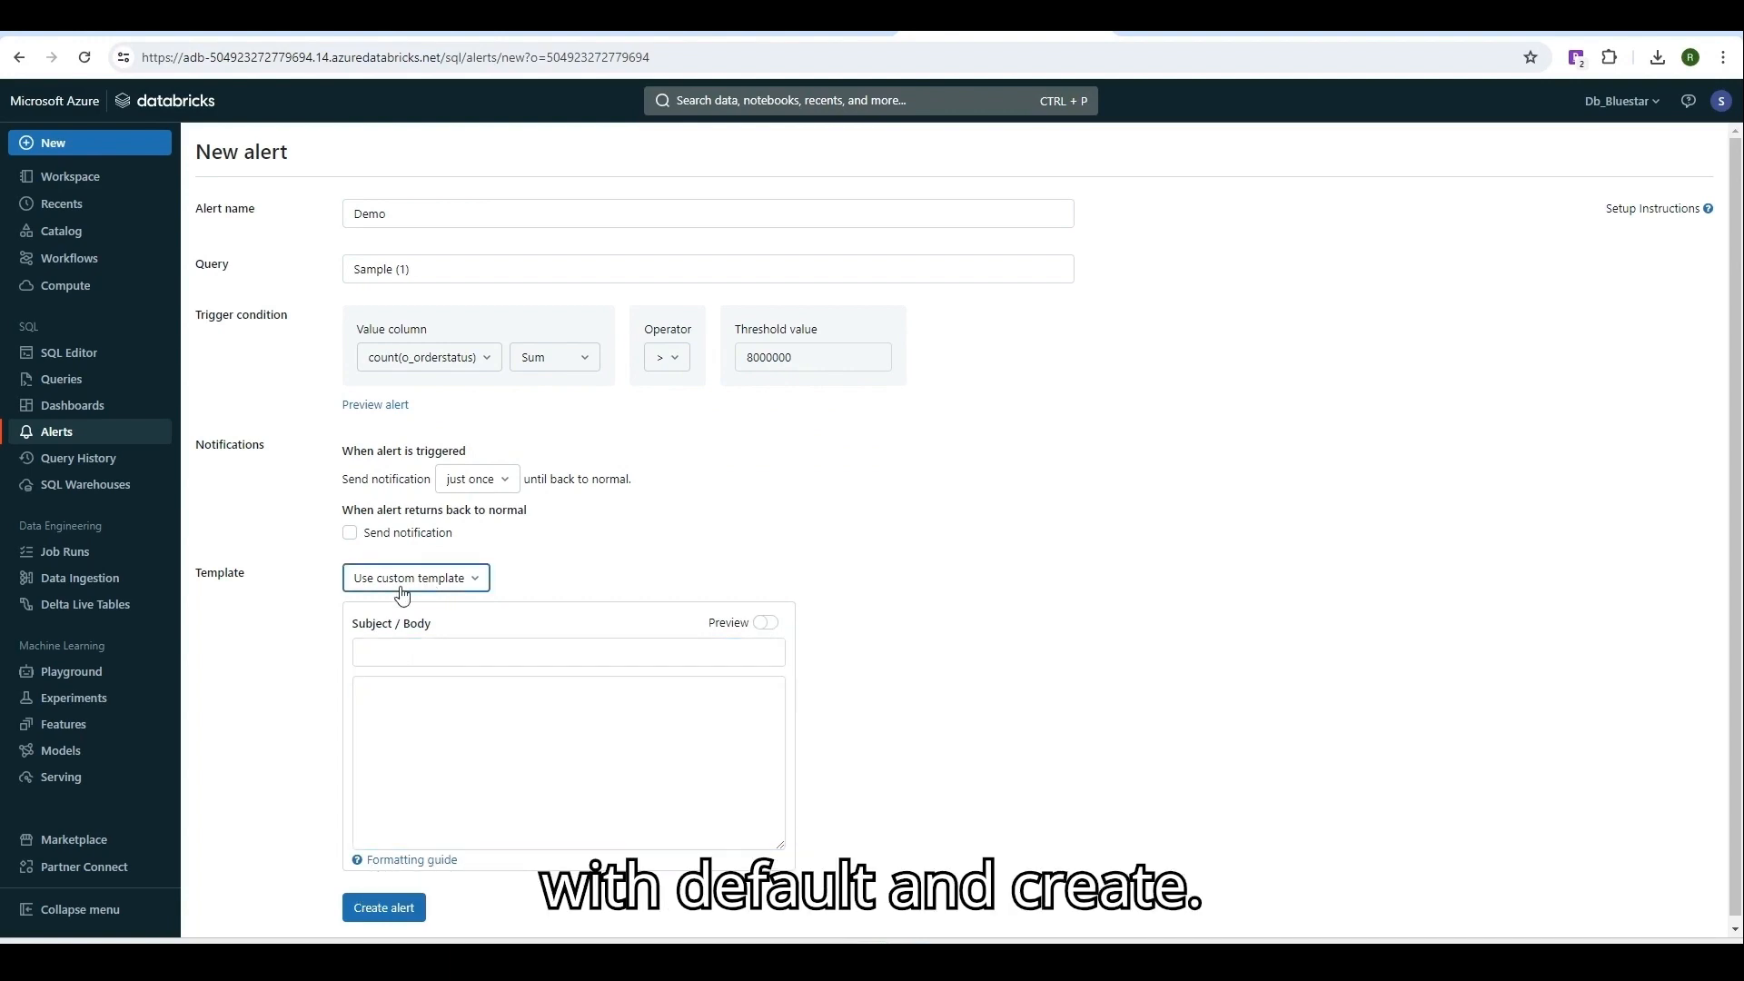
pyautogui.click(405, 606)
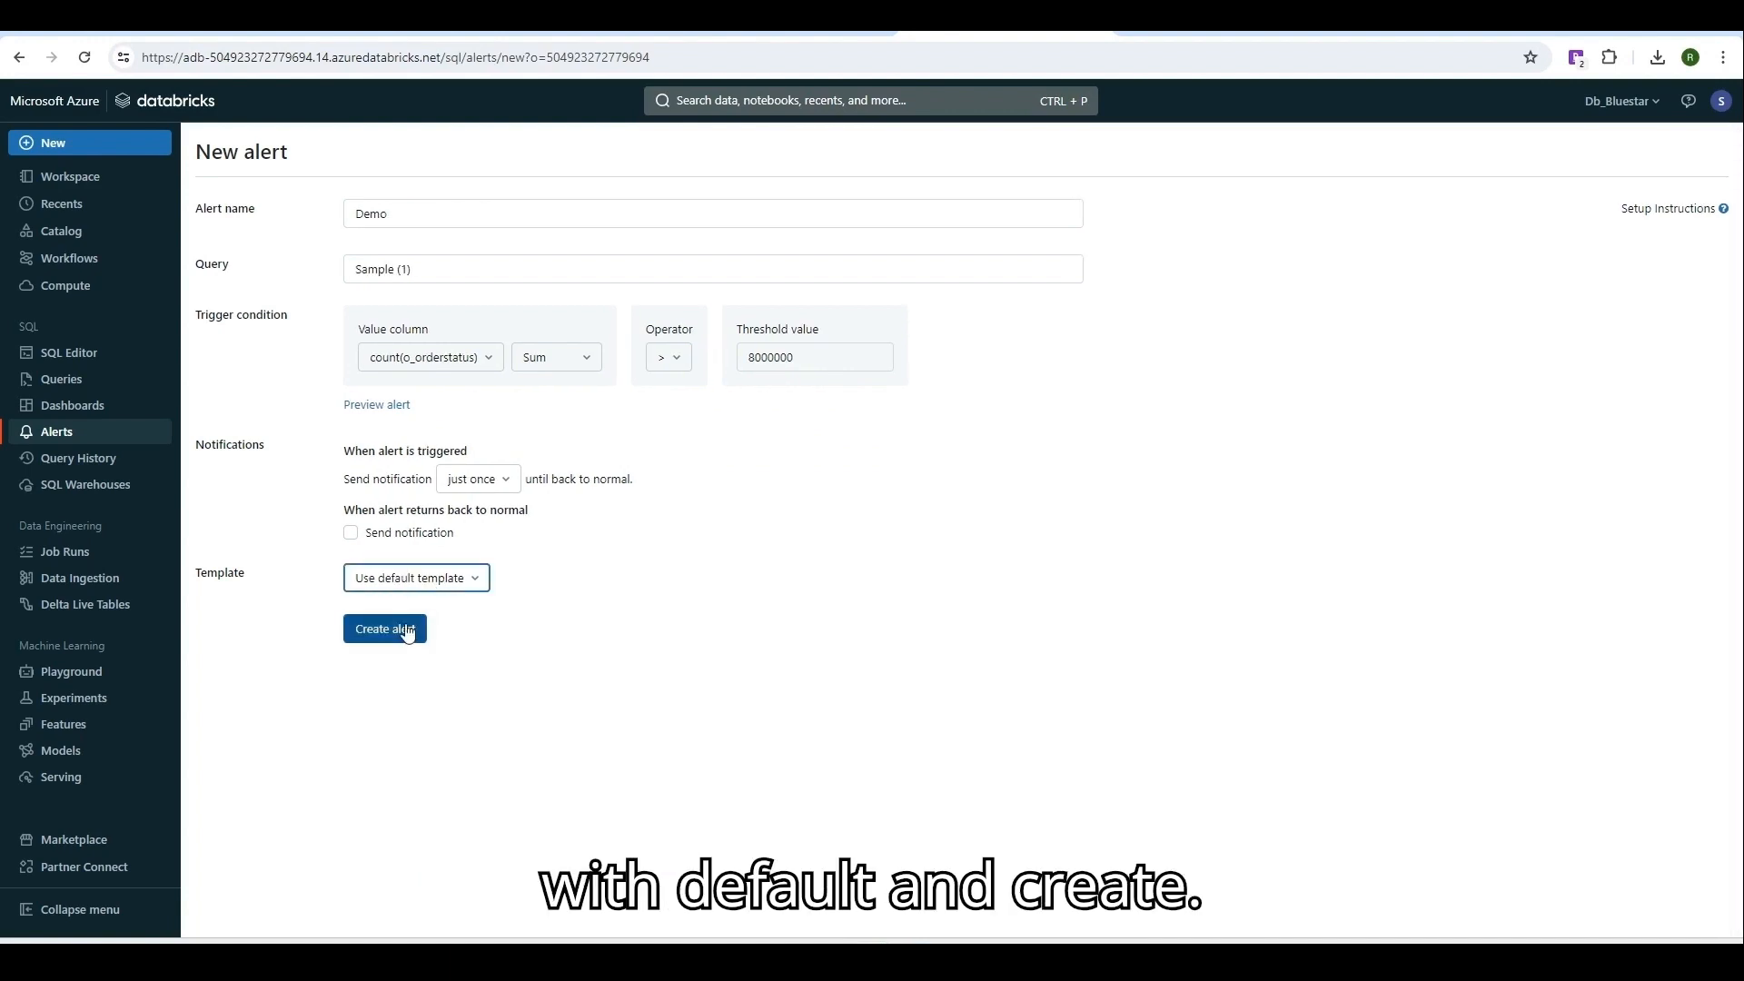
pyautogui.click(405, 628)
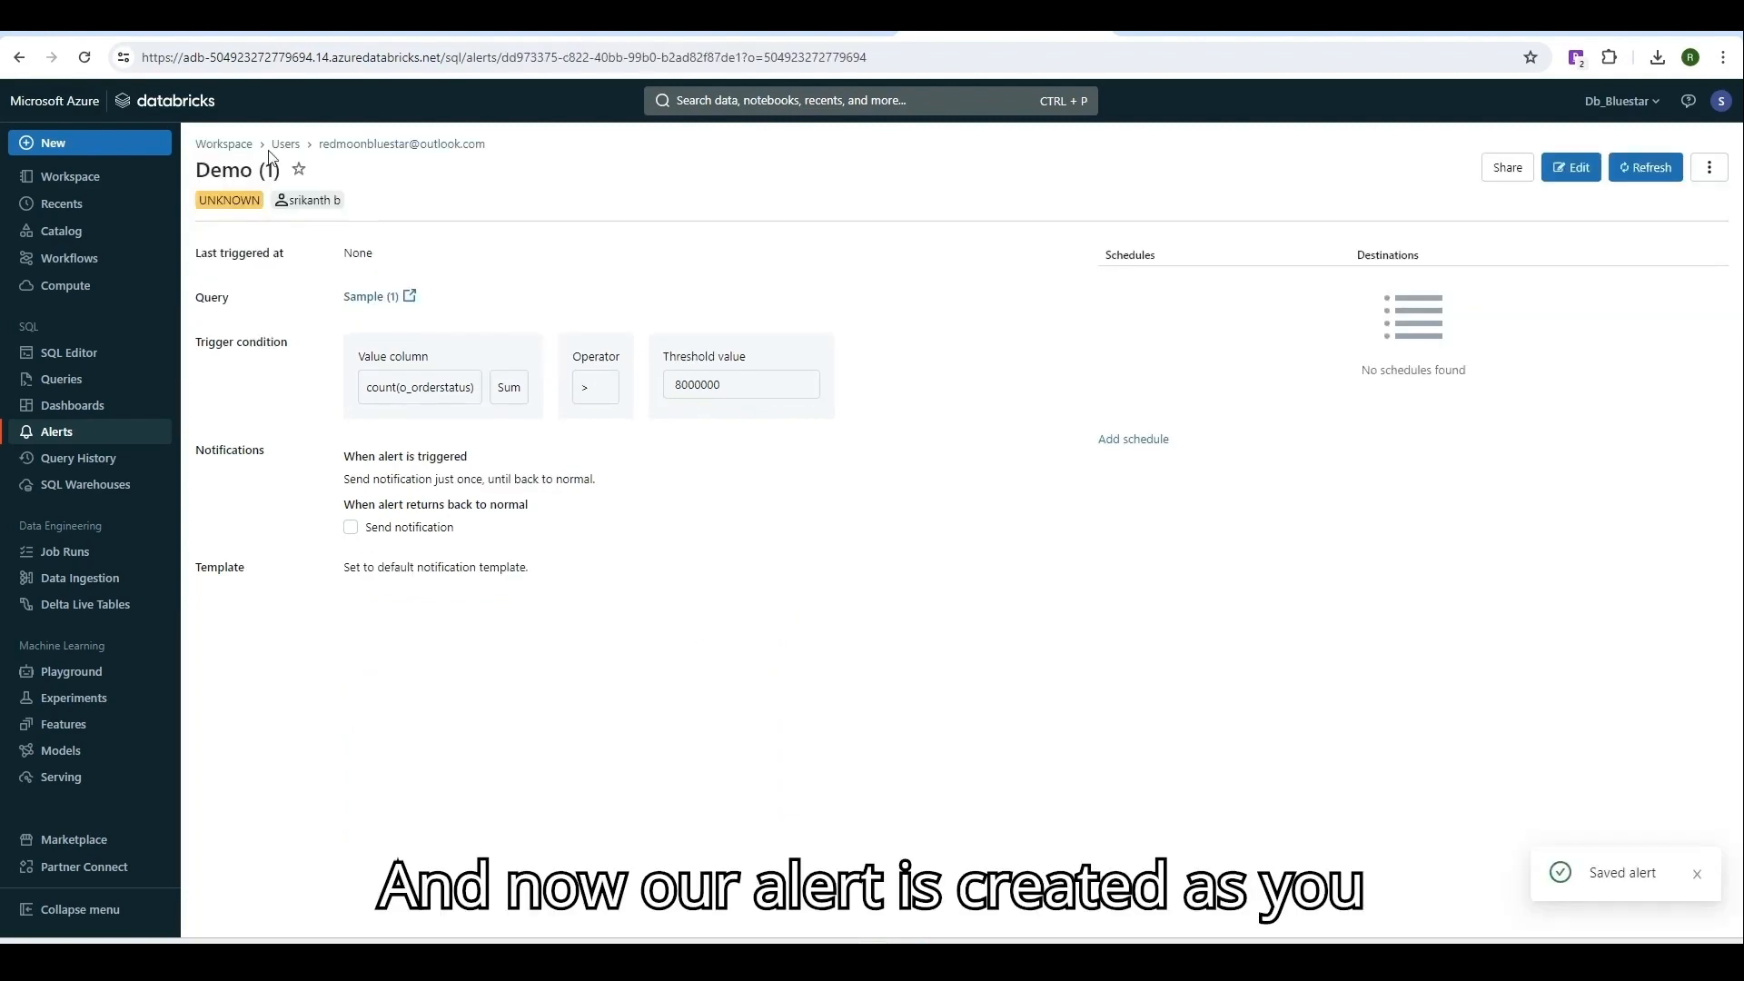
# Open the Demo (1) alert's details from the Alerts list, then return to the list.
pyautogui.click(57, 434)
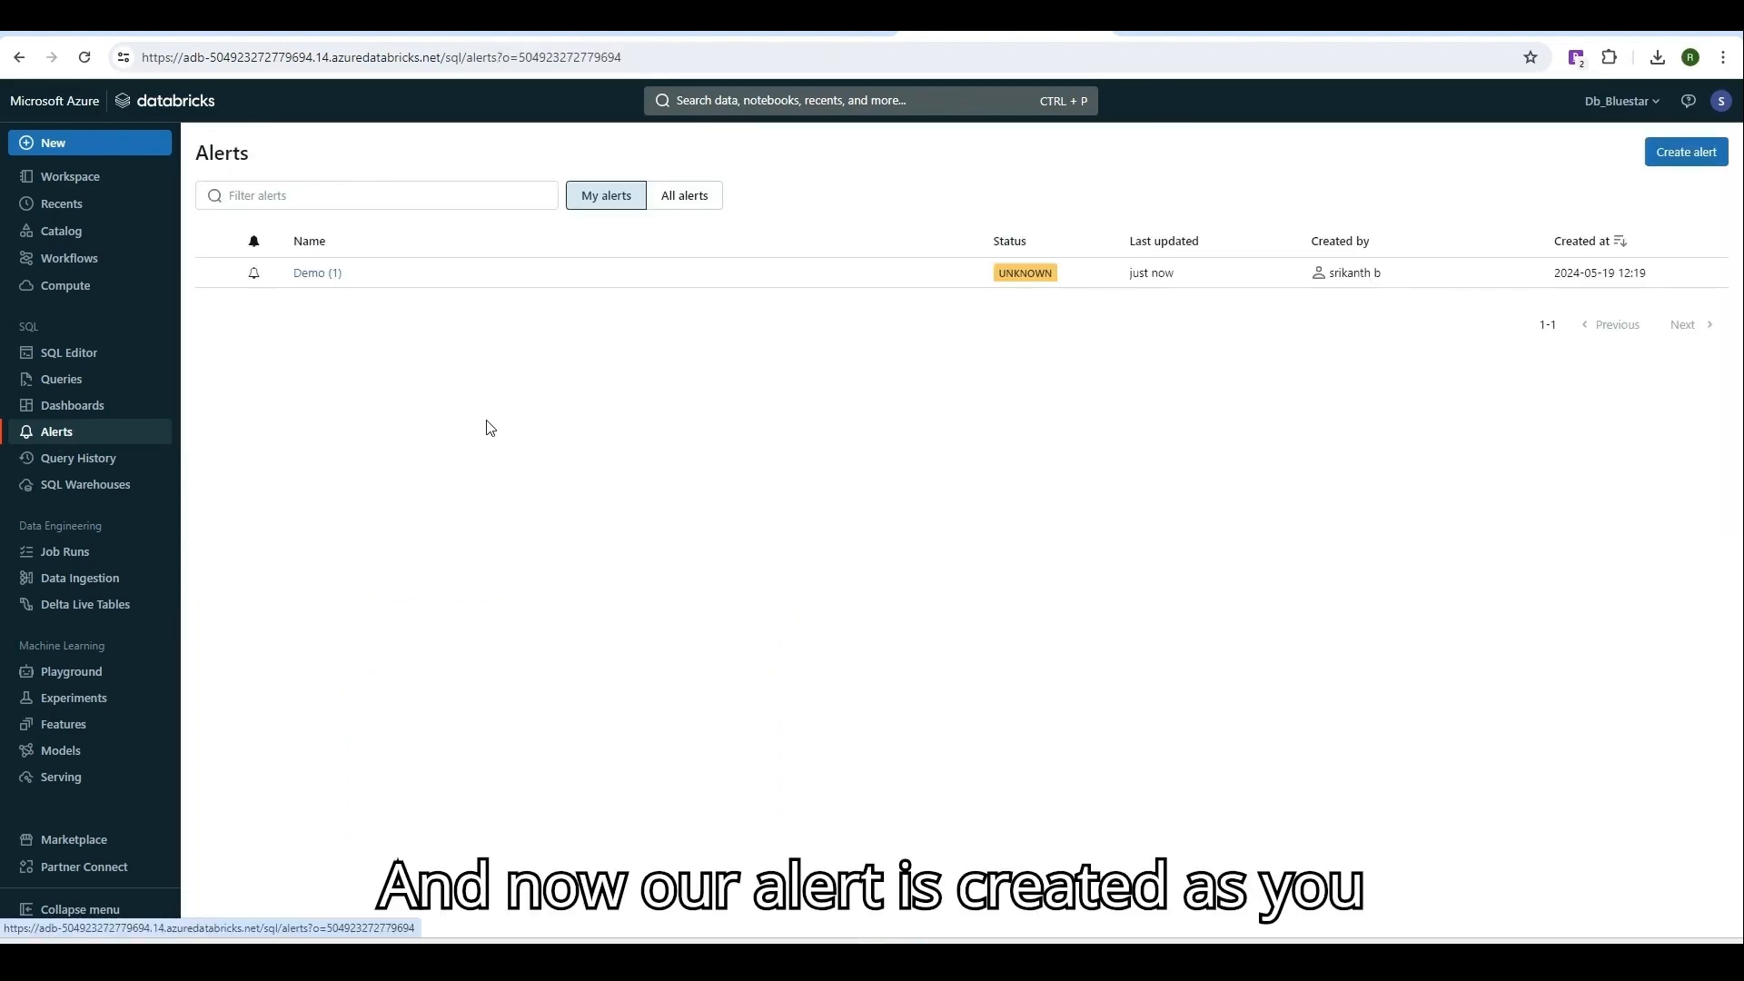
pyautogui.click(331, 282)
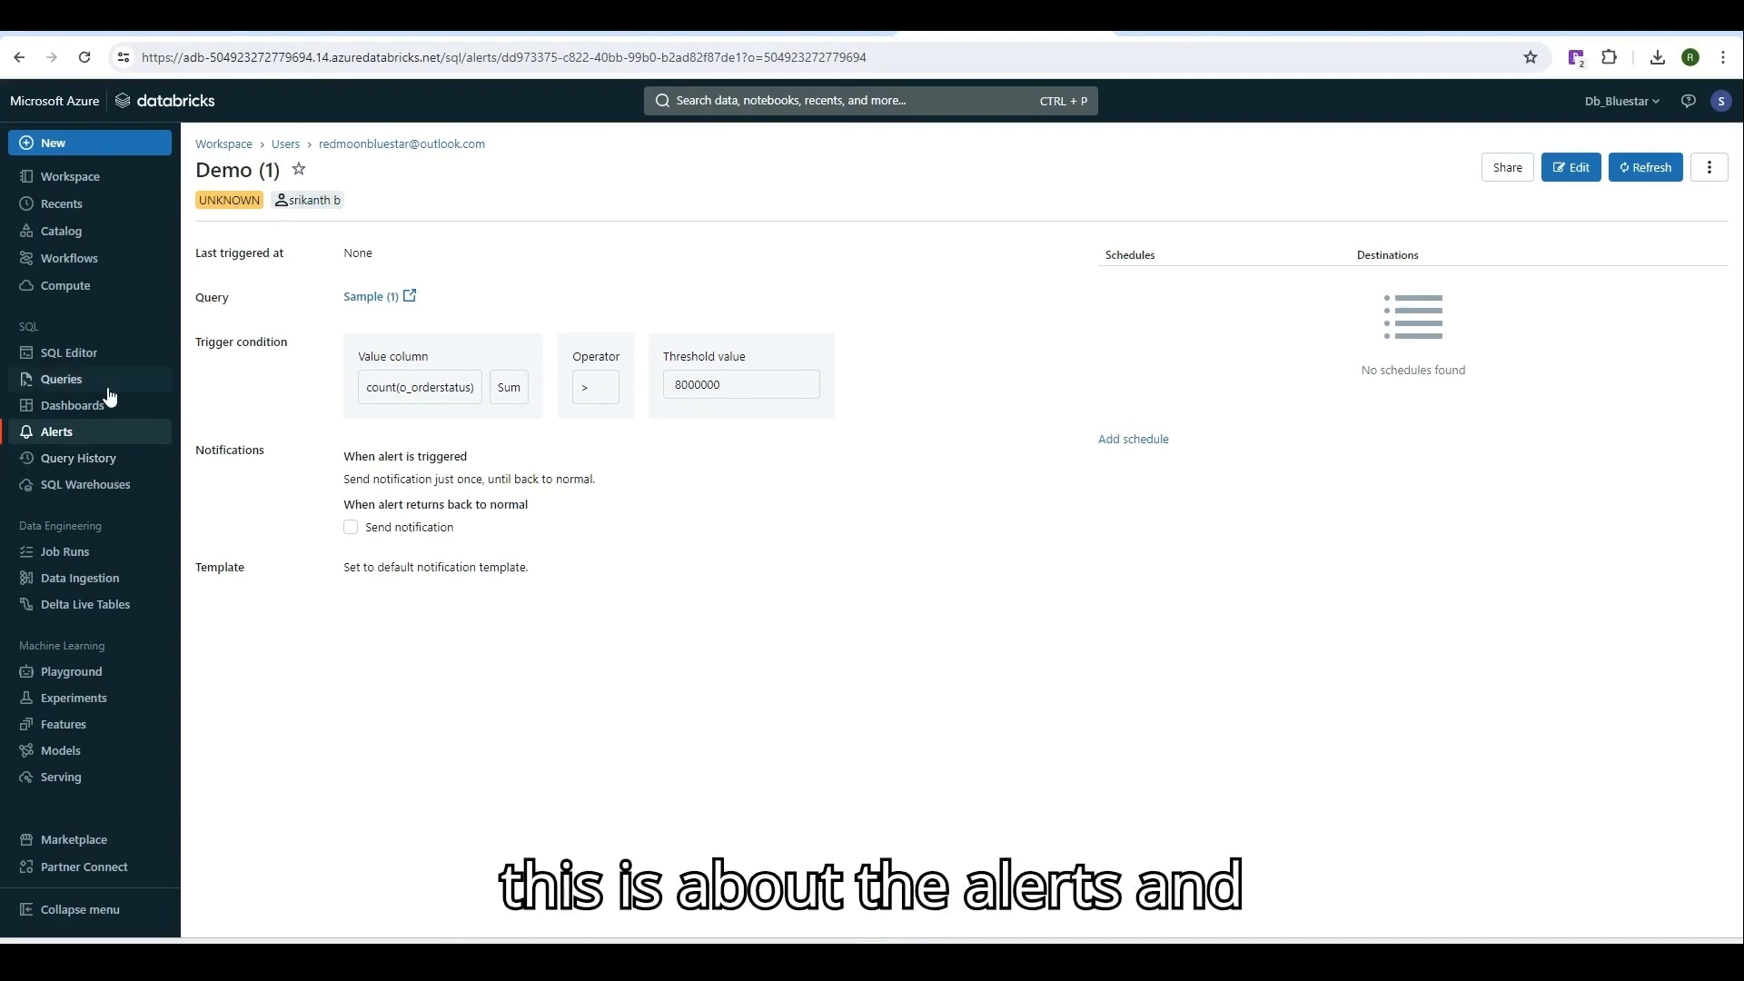
pyautogui.click(95, 431)
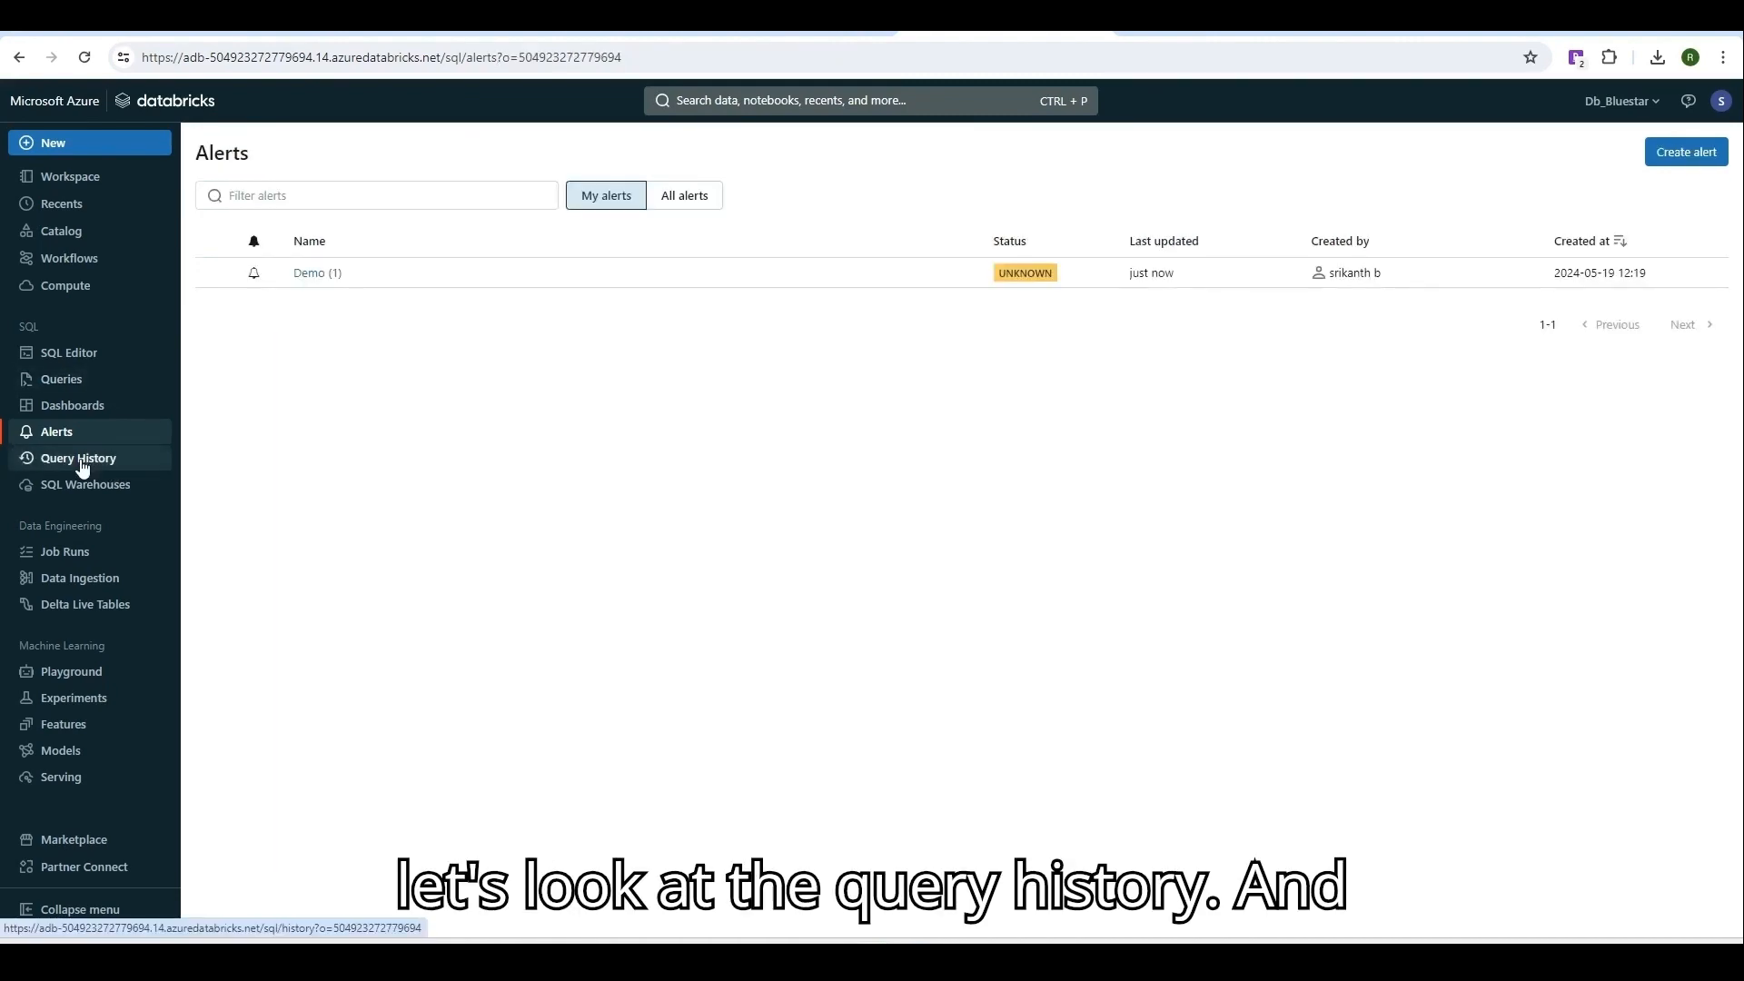
# Filter the query history by Compute to show only queries run on the Demo warehouse.
pyautogui.click(82, 459)
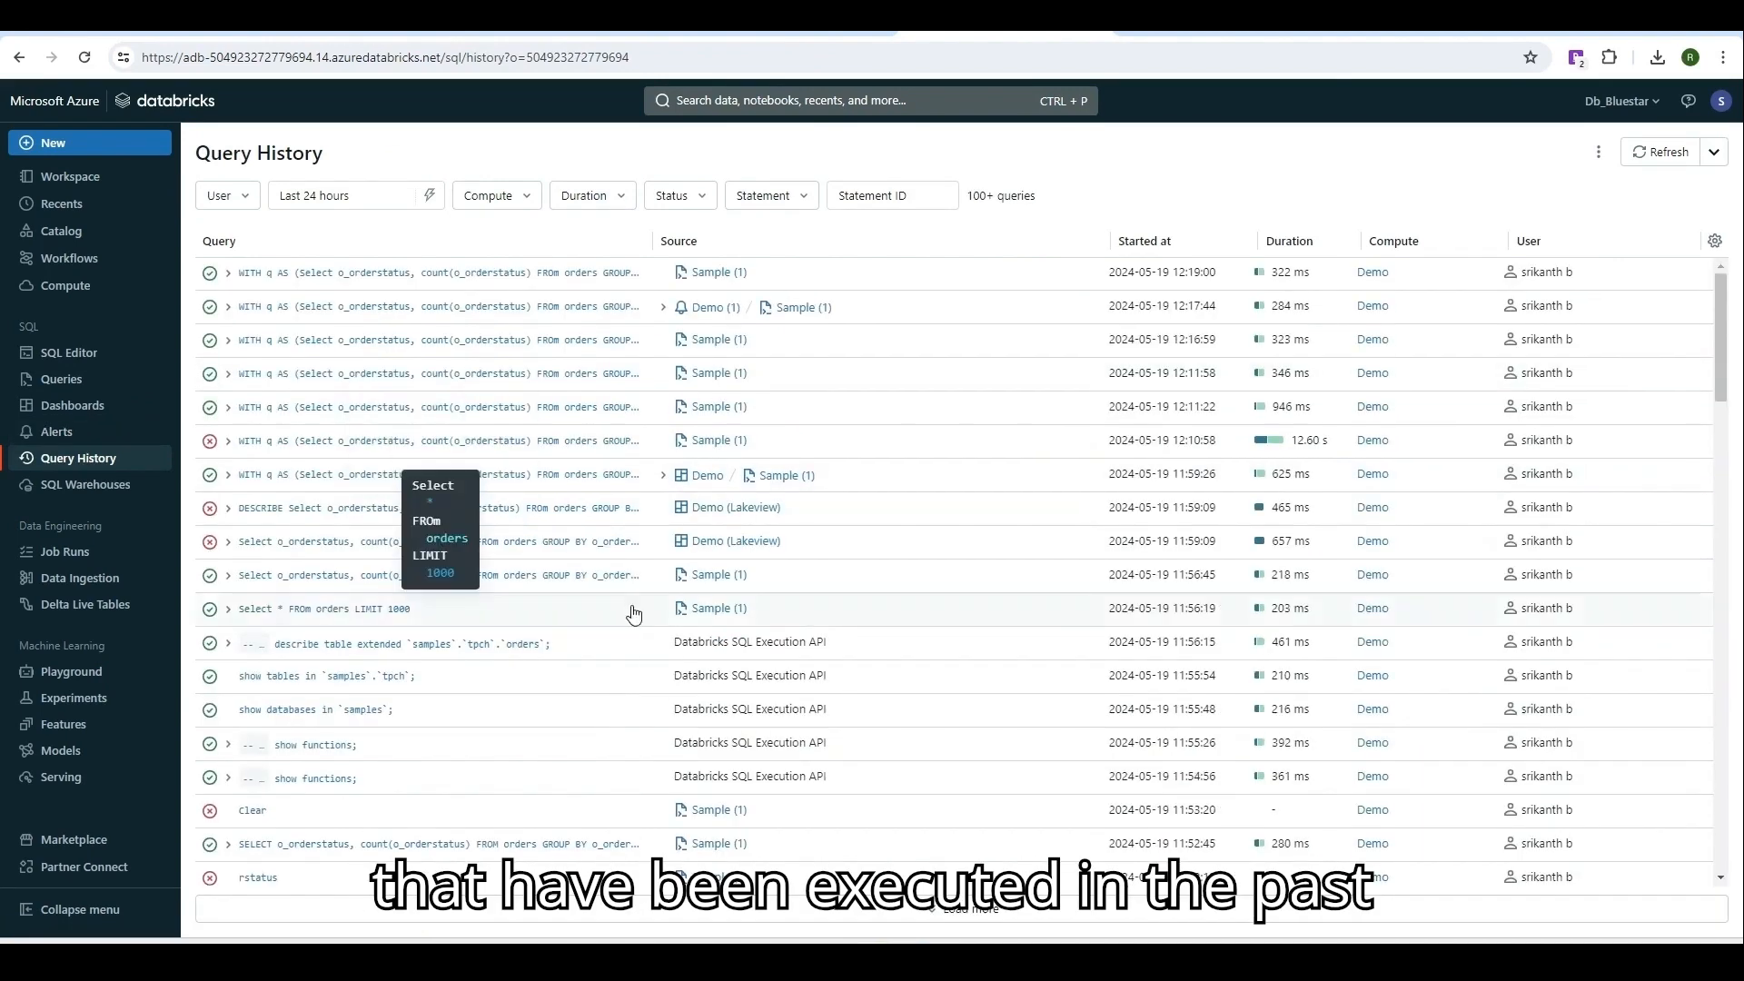
pyautogui.scroll(-4, 634, 614)
pyautogui.scroll(4, 636, 618)
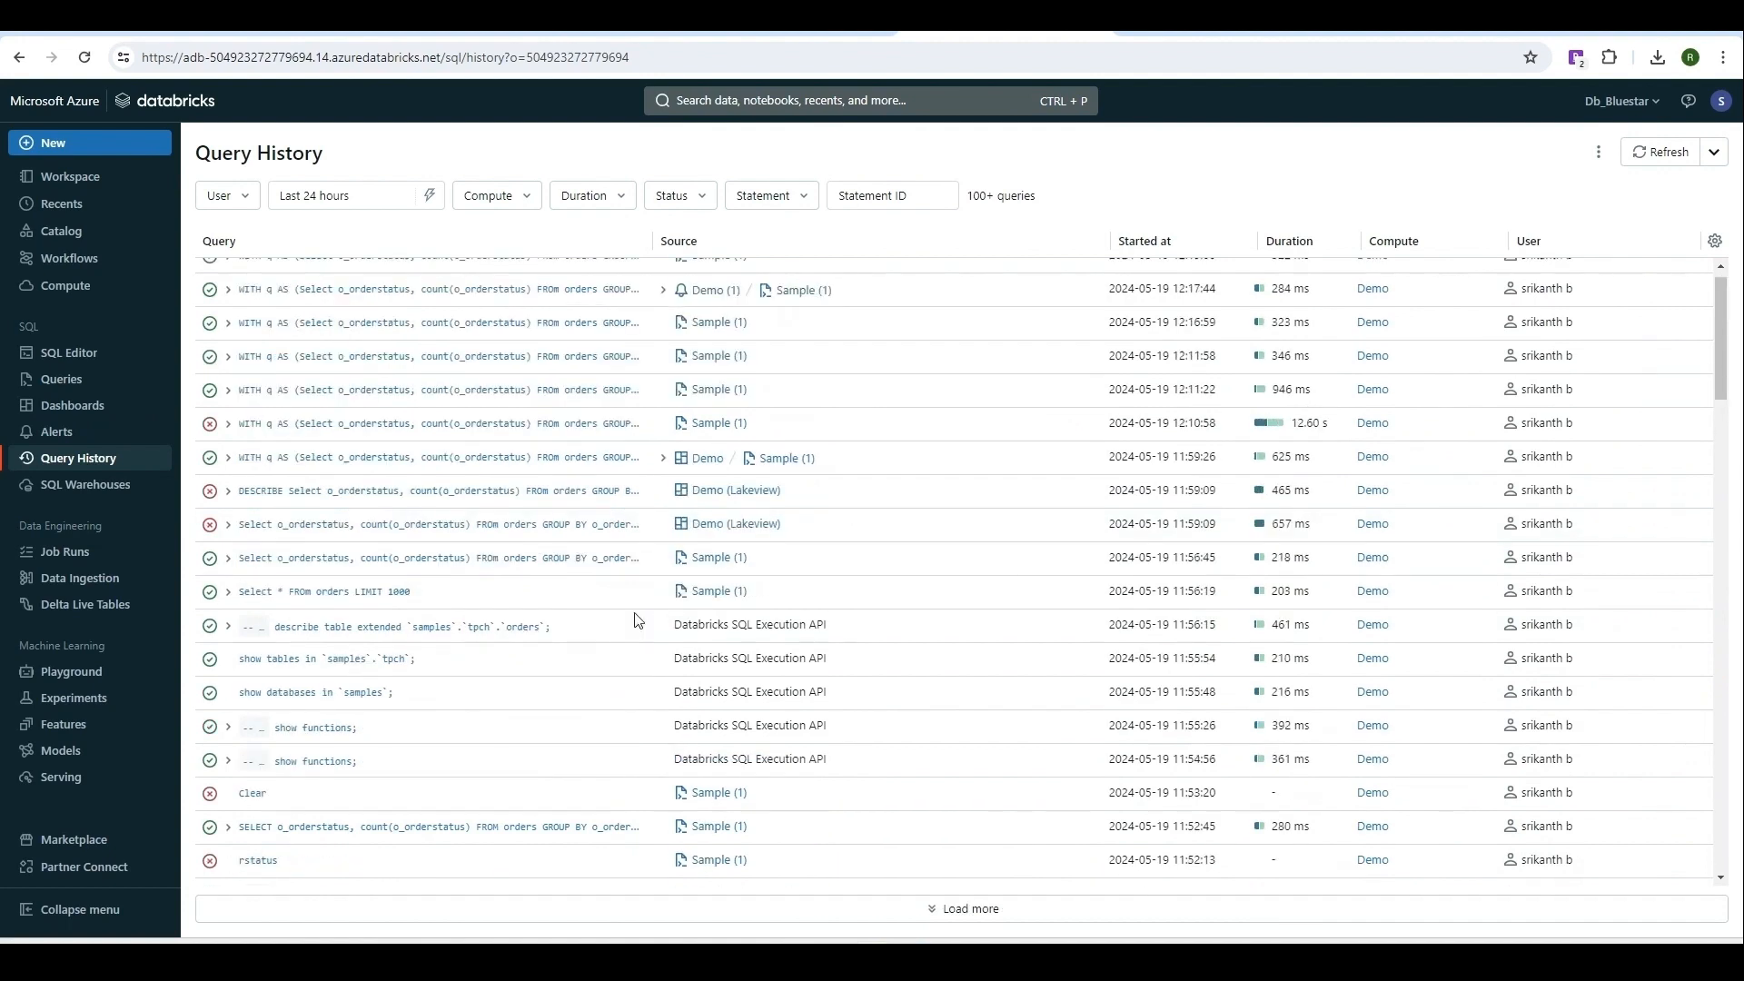
pyautogui.click(380, 194)
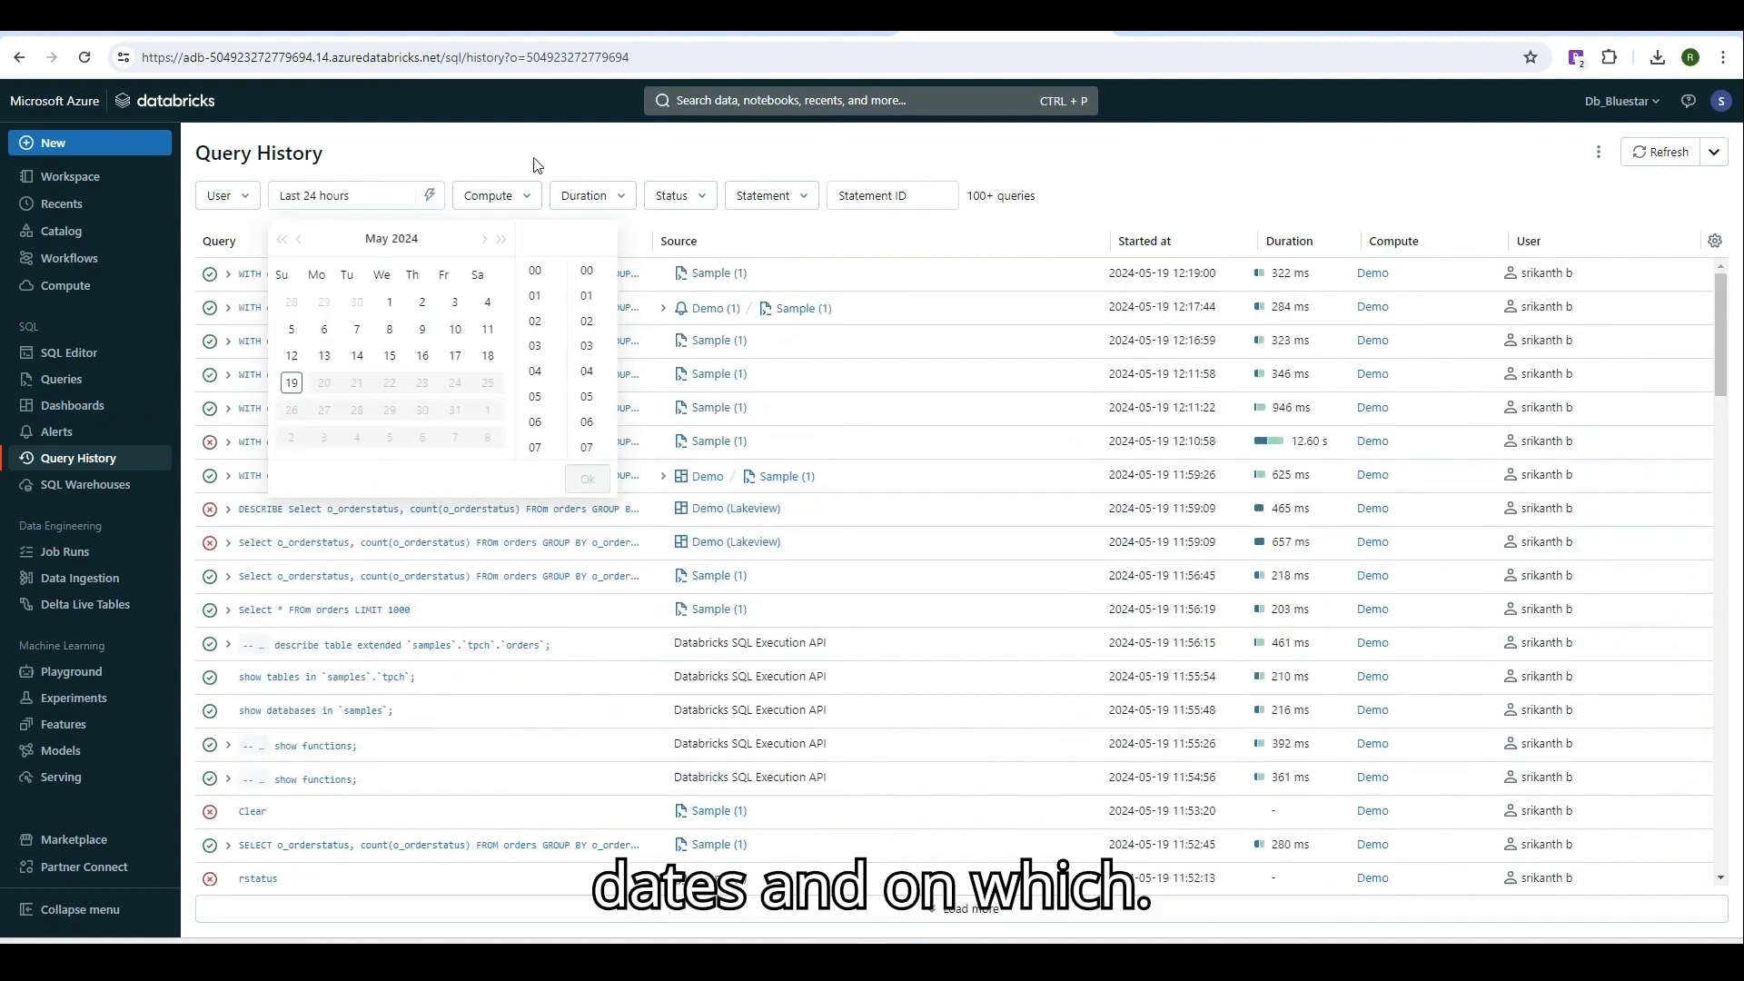
pyautogui.click(527, 196)
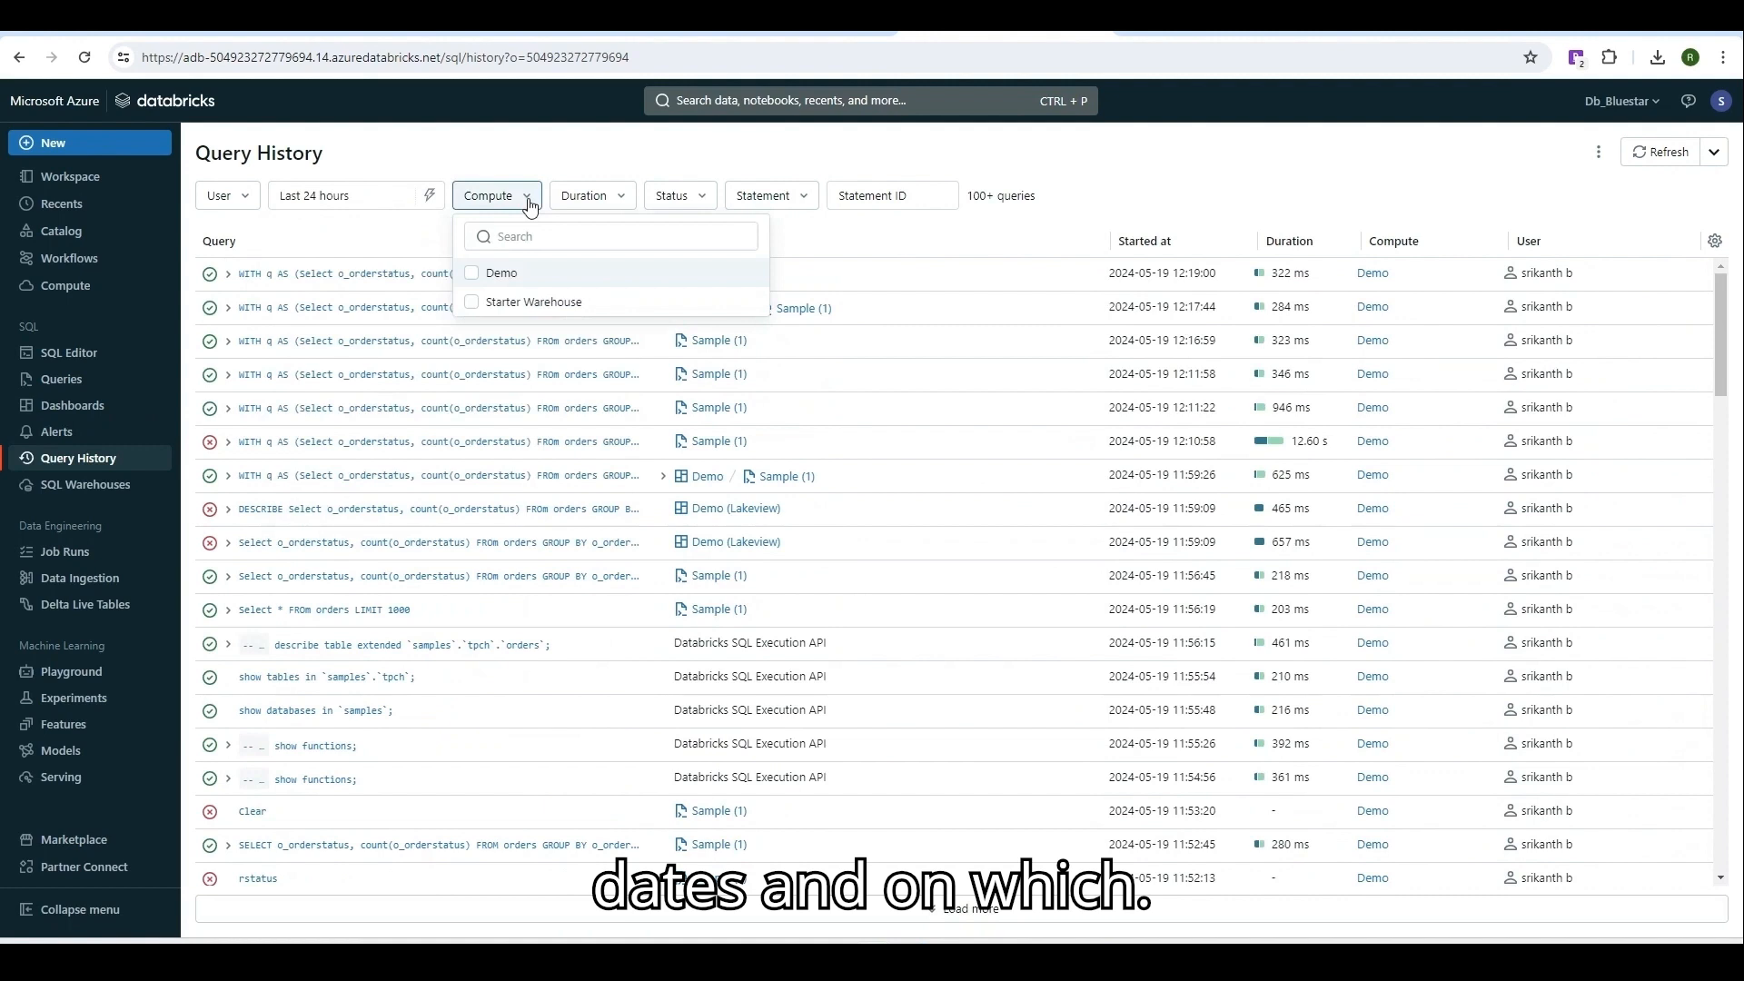
pyautogui.click(512, 281)
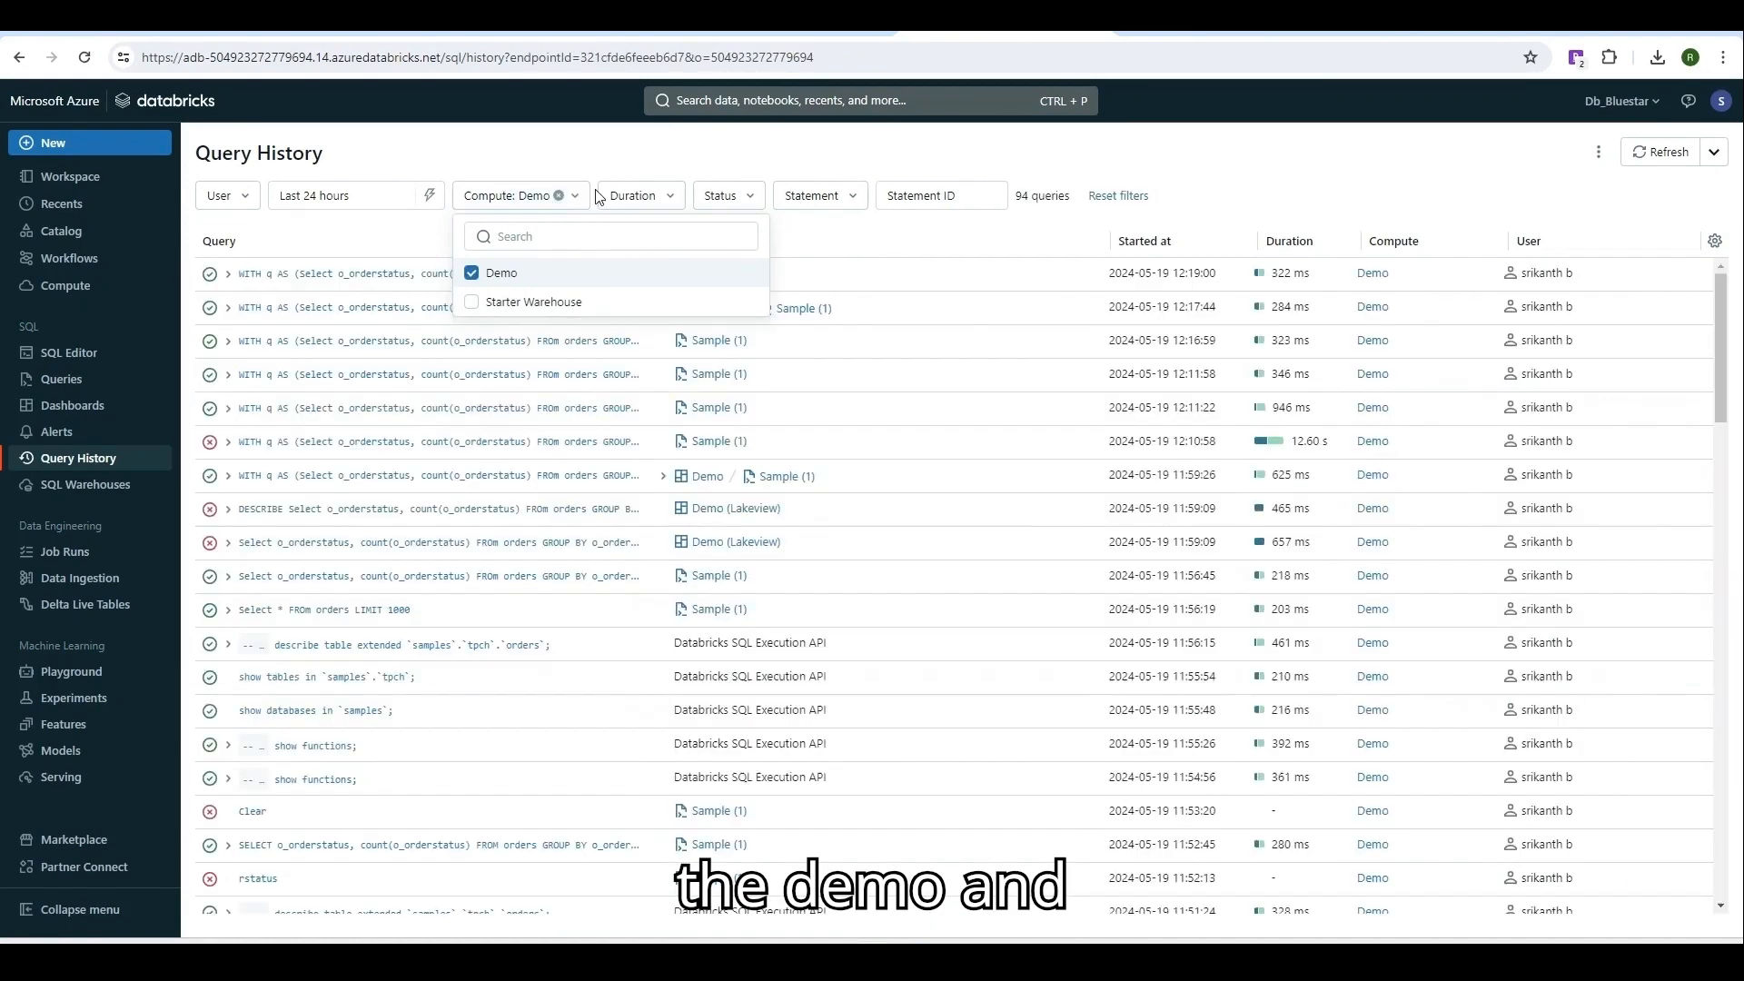
pyautogui.click(676, 165)
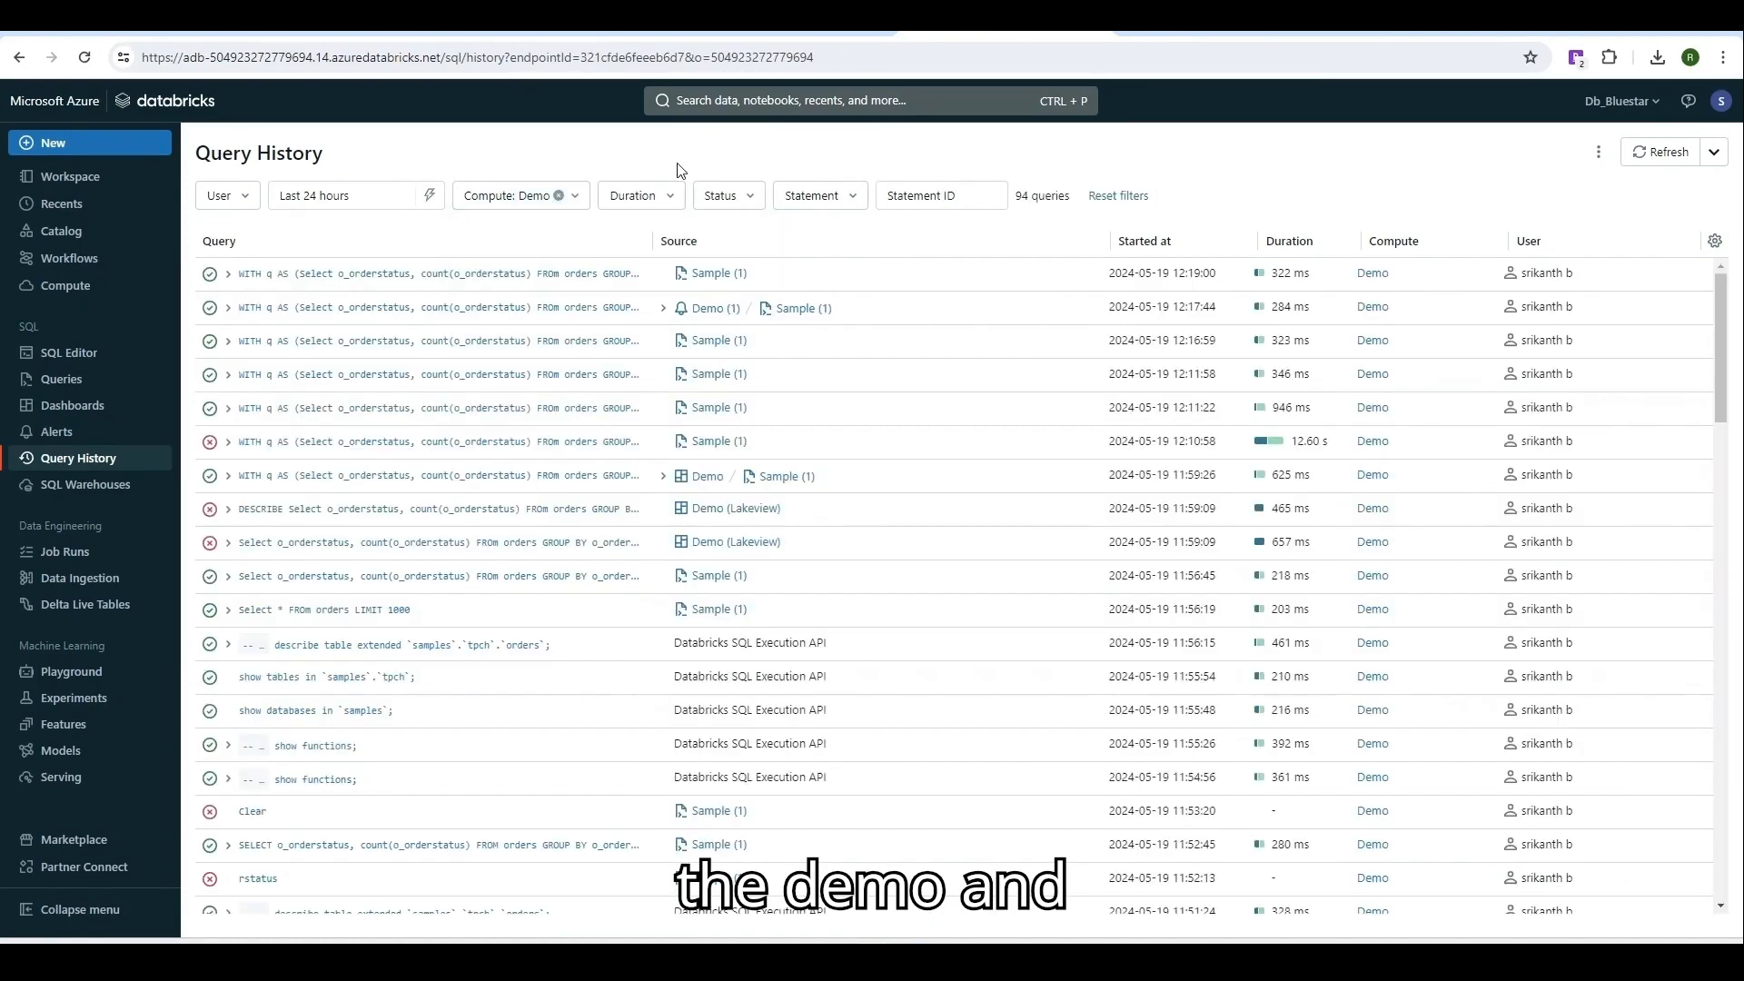
# Review the Duration, Status and Statement filters, then view the SQL warehouses list.
pyautogui.click(661, 208)
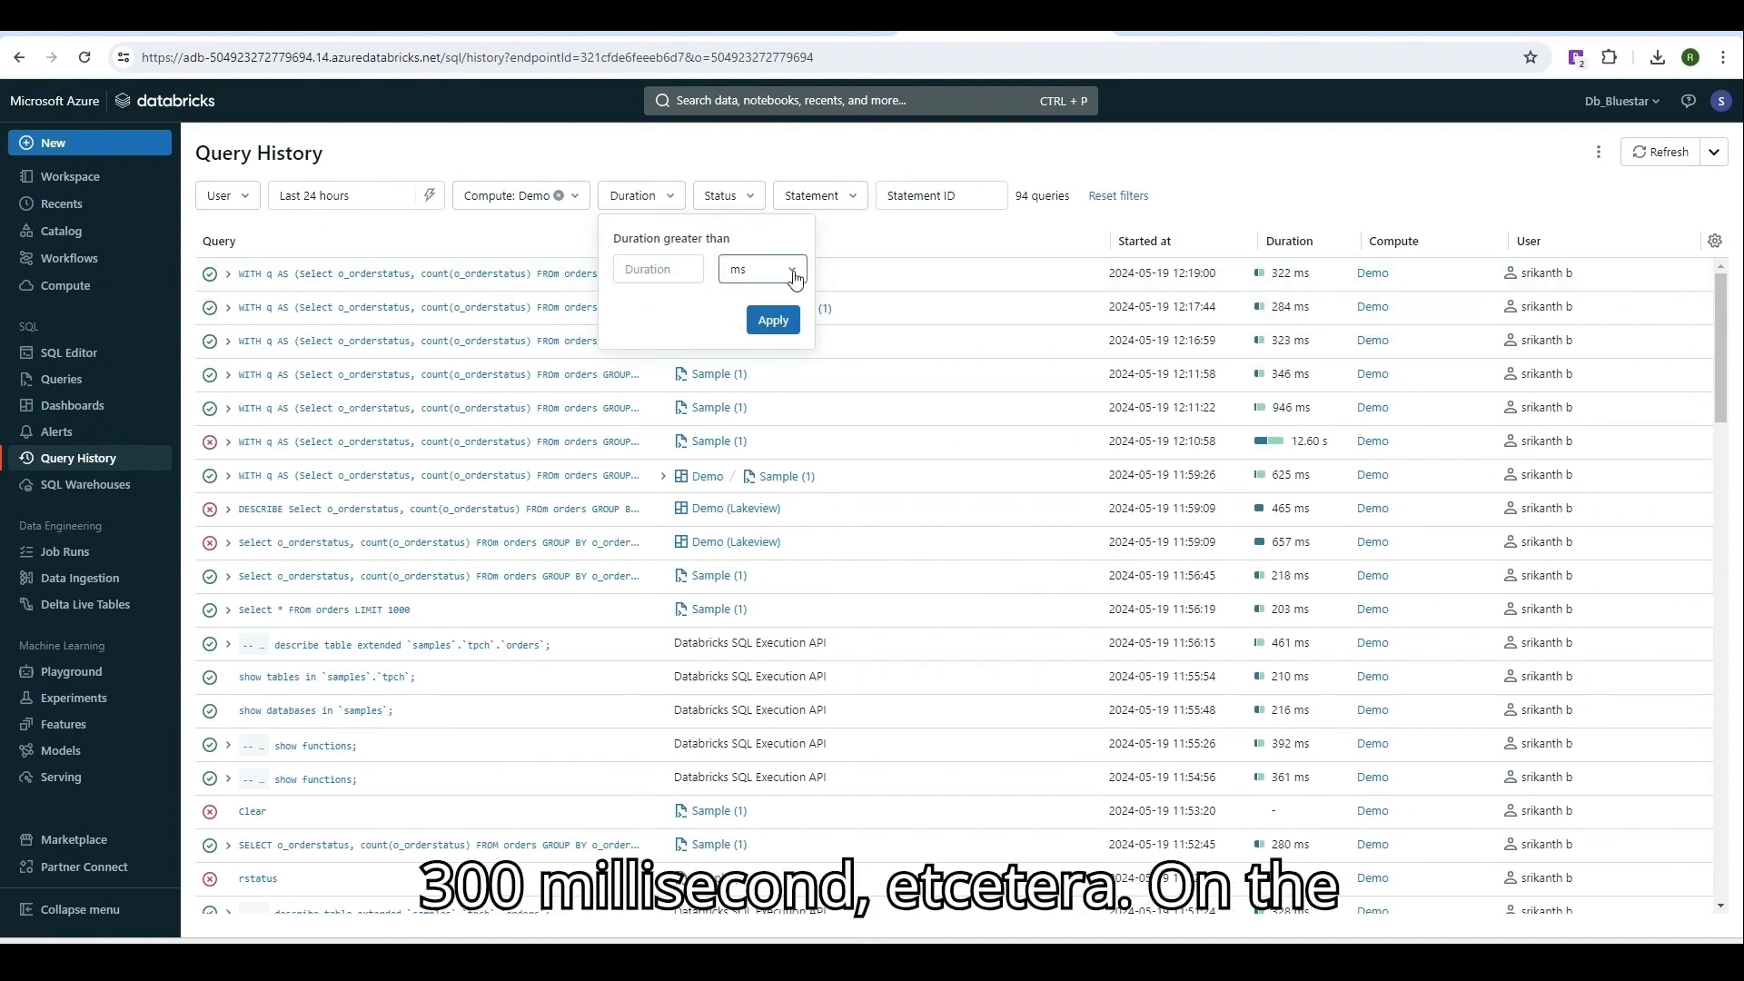
pyautogui.click(749, 200)
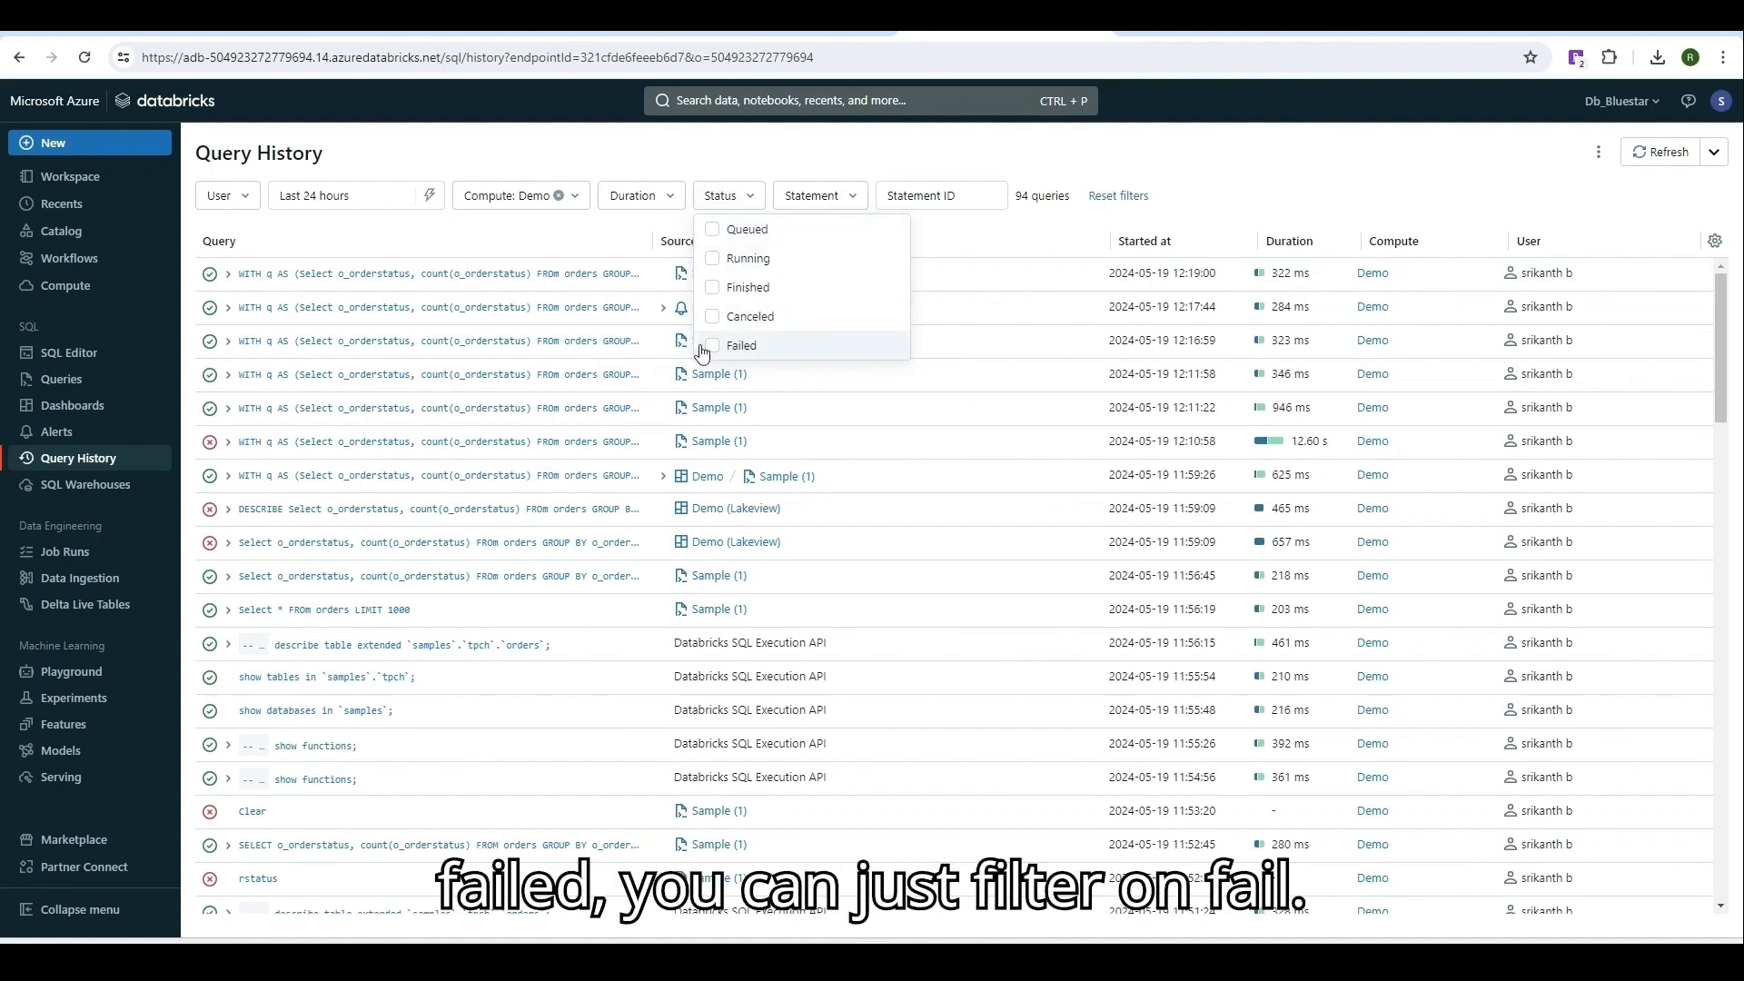
pyautogui.click(857, 197)
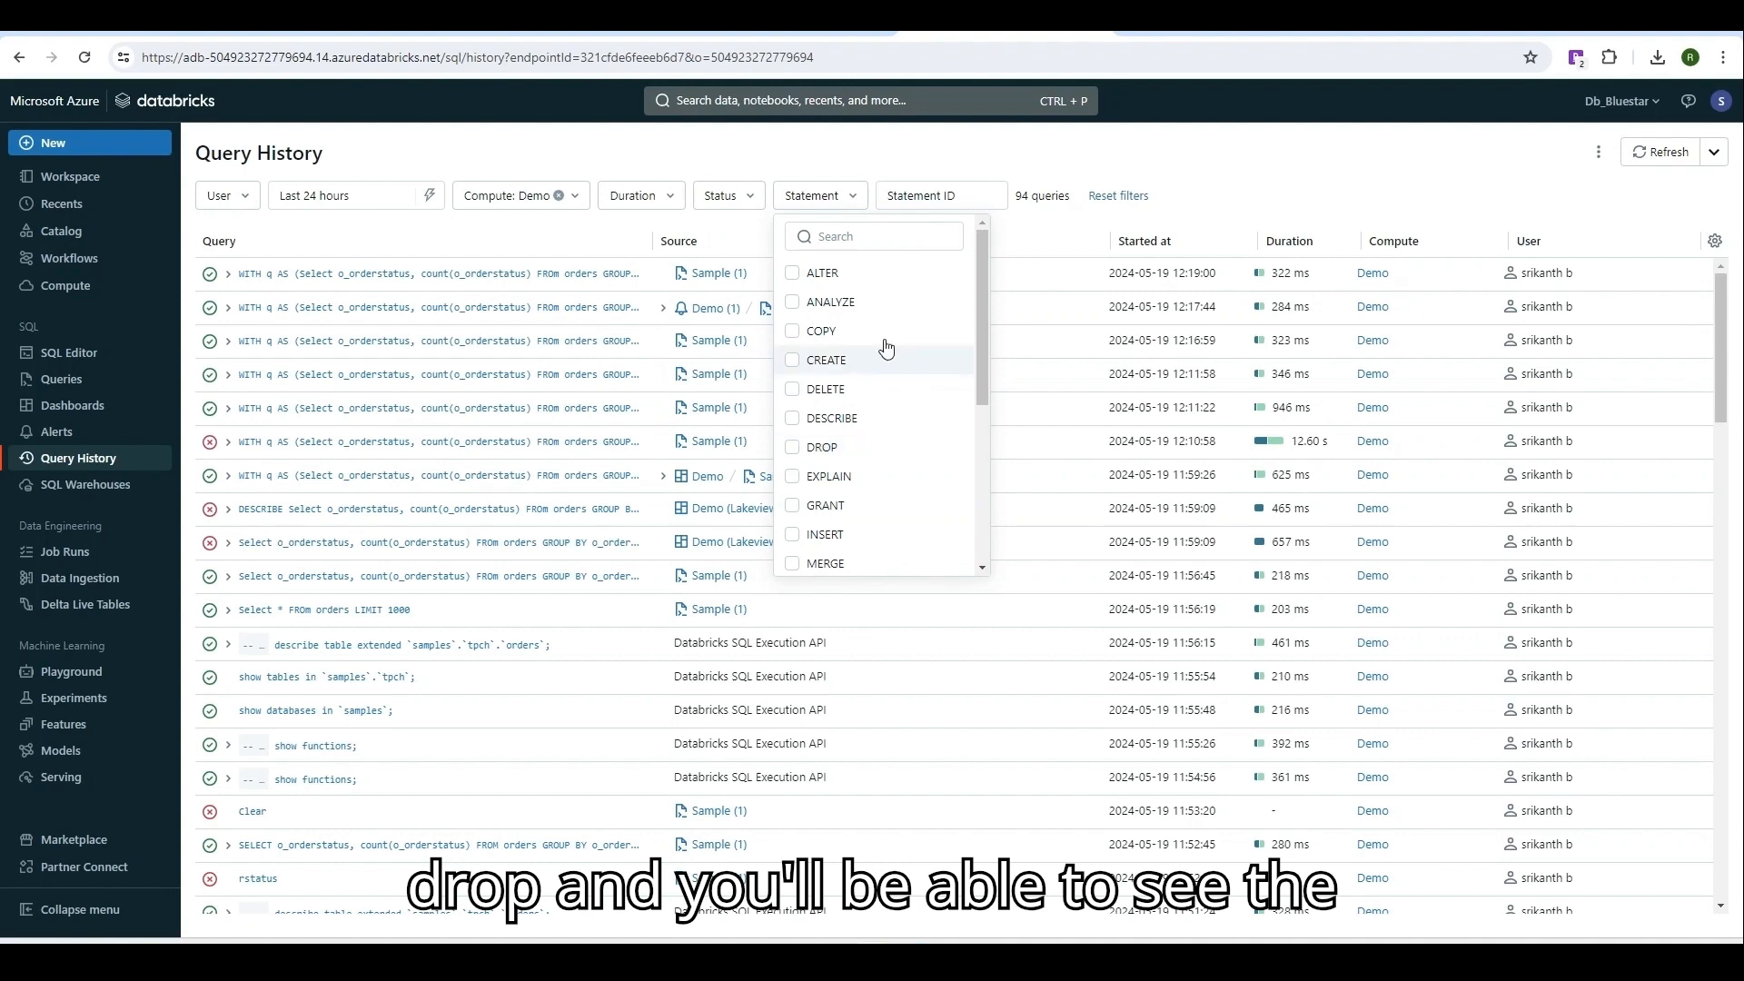
pyautogui.click(1072, 152)
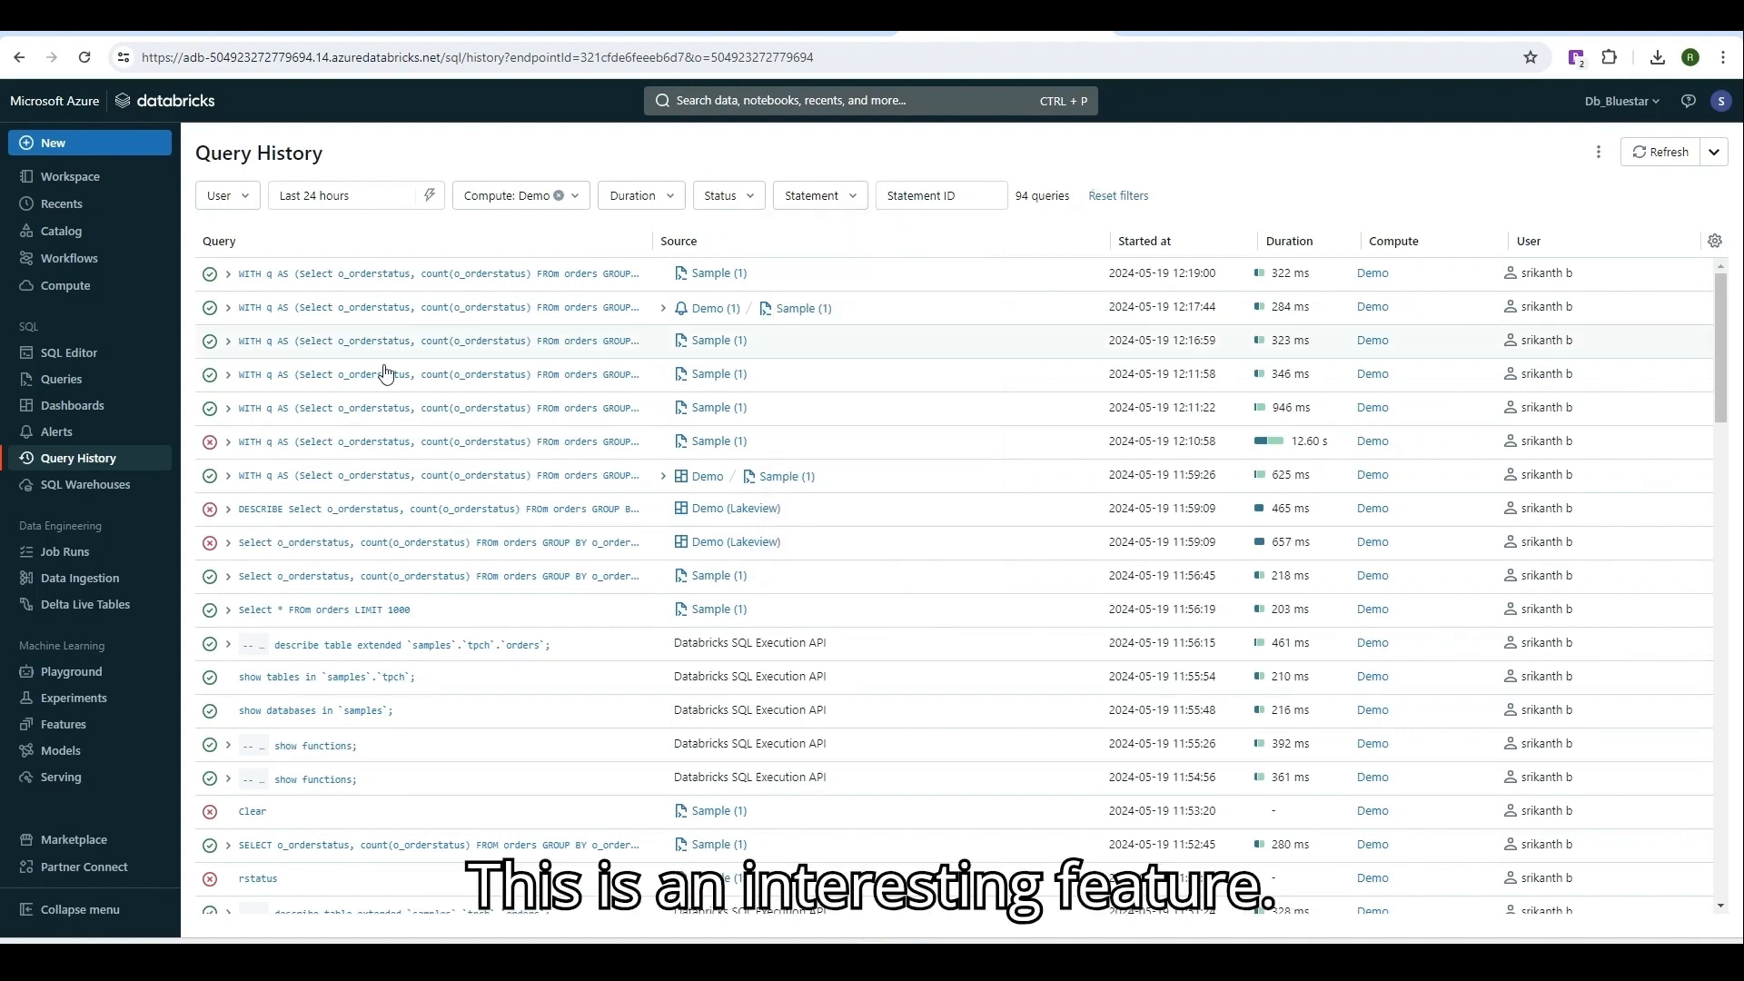
pyautogui.click(119, 493)
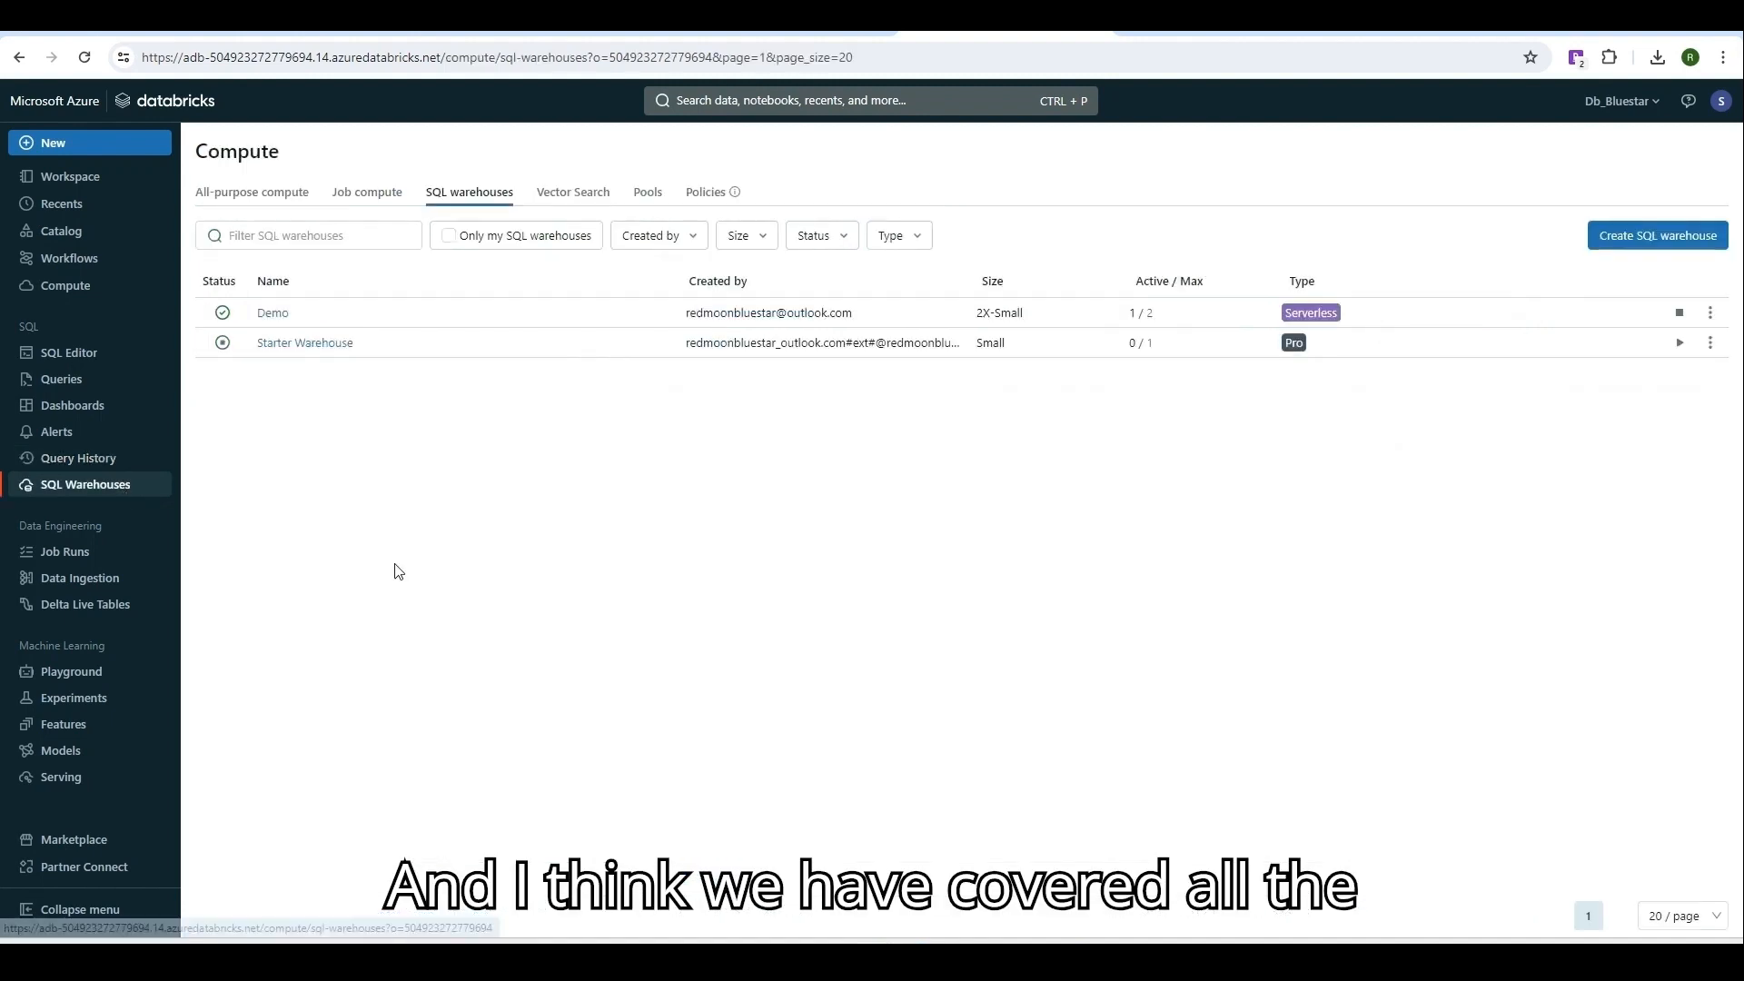